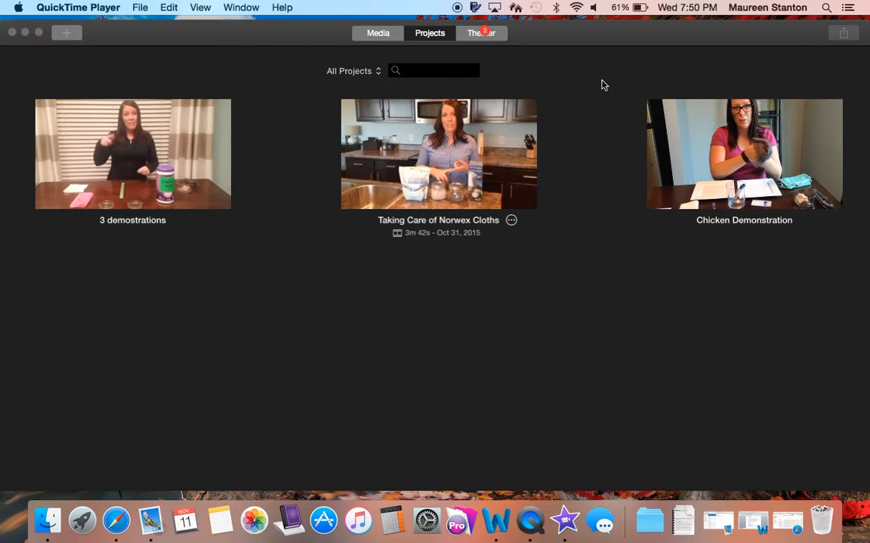
- Switch to iMovie and start a new movie project
click(615, 35)
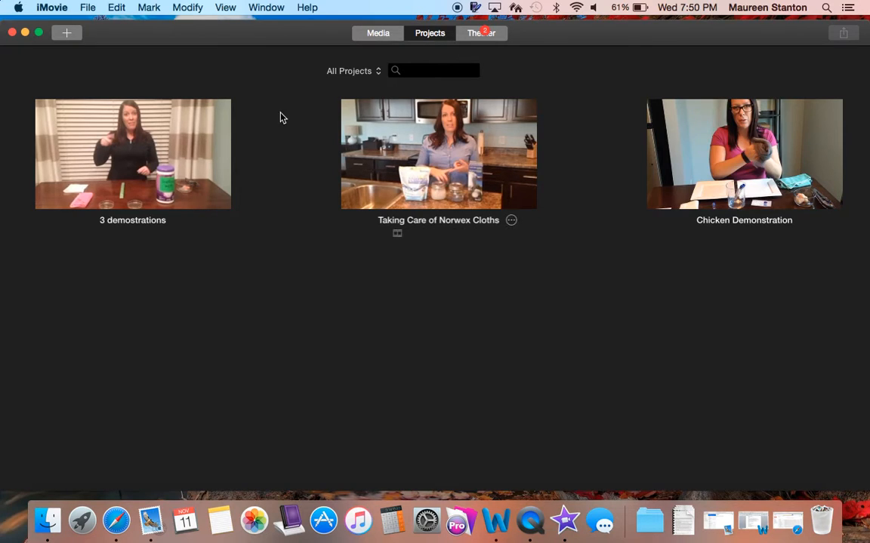
click(67, 34)
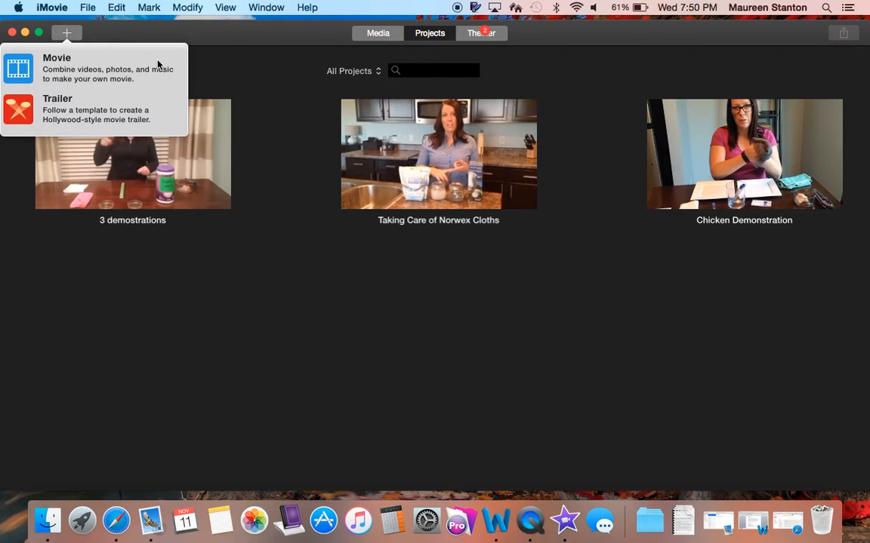
click(96, 67)
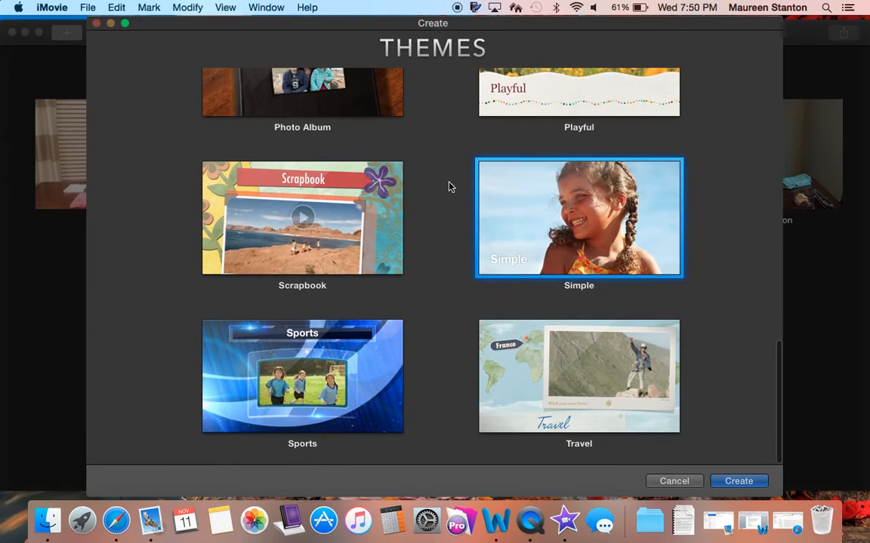
- Look through the available movie themes, from No Theme and Bright down to Sports and Travel
scroll(466, 253, up, 10)
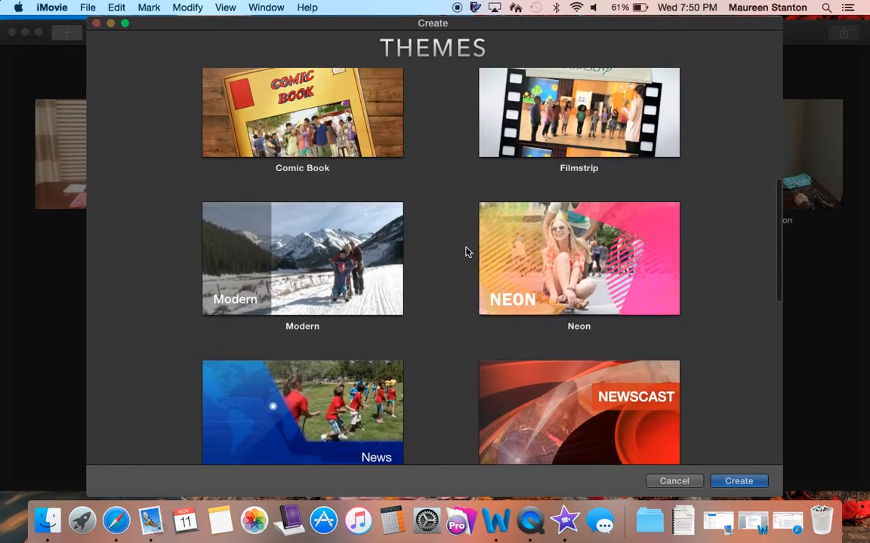
scroll(456, 219, up, 8)
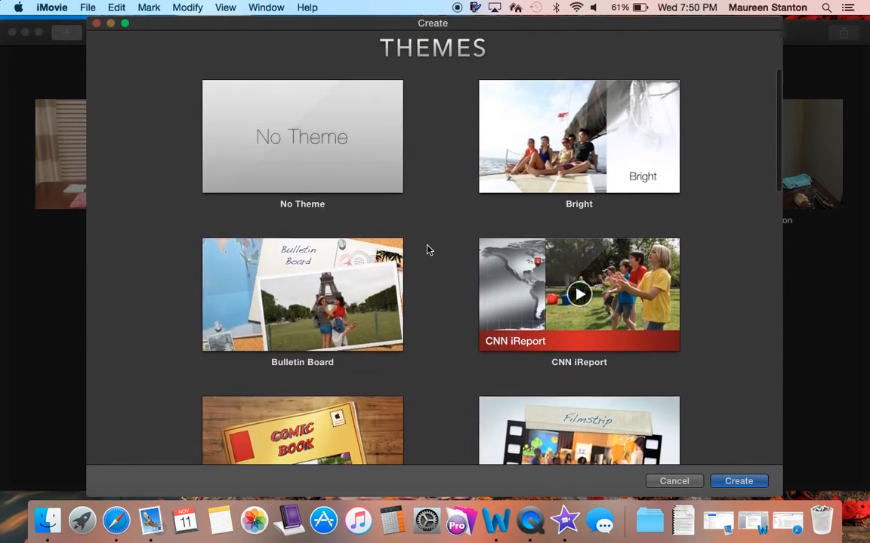
scroll(441, 317, down, 3)
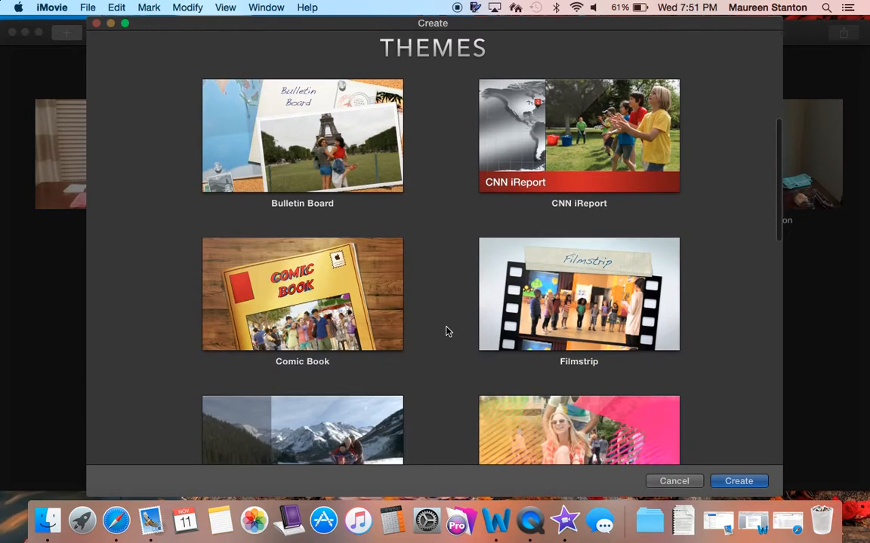
scroll(444, 309, down, 2)
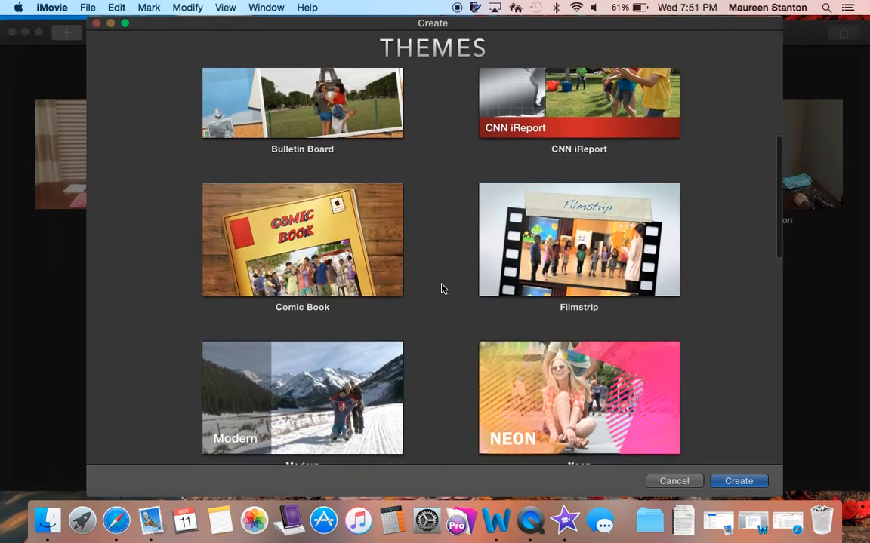
scroll(443, 288, down, 5)
scroll(443, 288, up, 8)
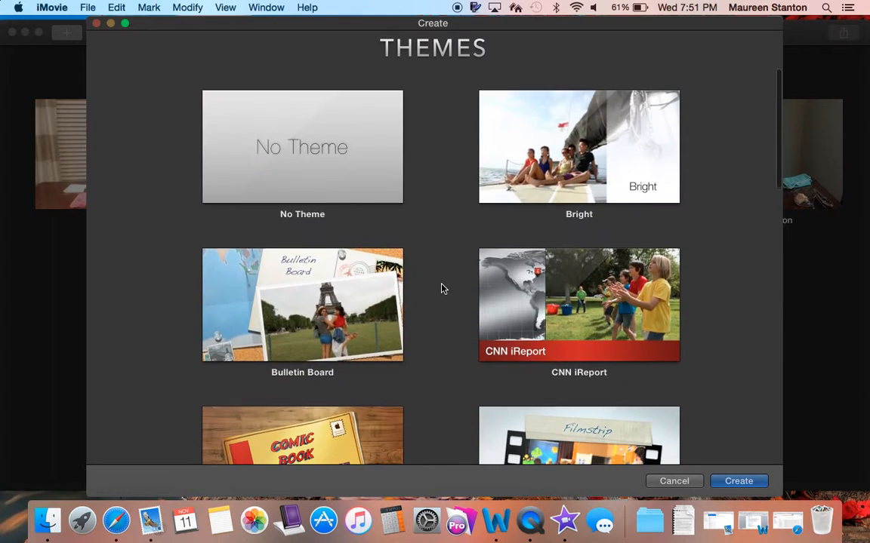
click(301, 130)
scroll(454, 318, down, 8)
scroll(455, 319, down, 6)
click(579, 294)
scroll(432, 161, up, 12)
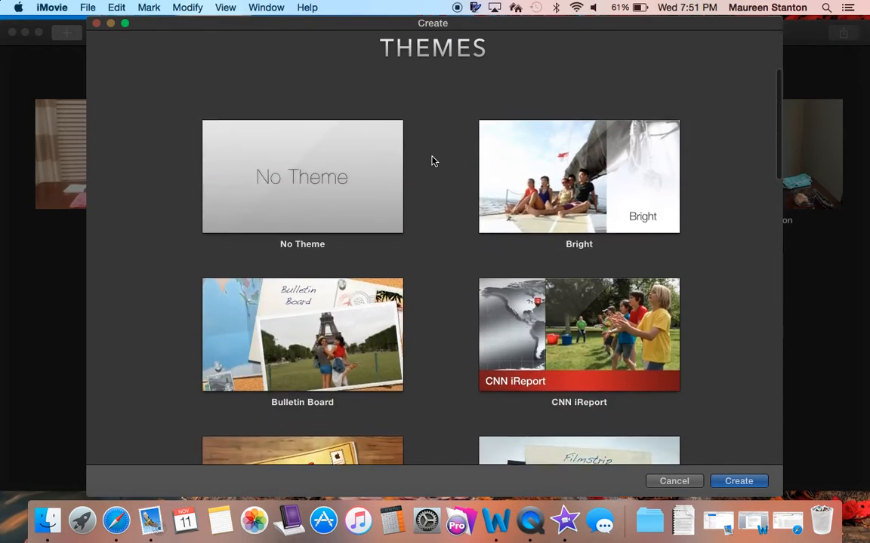
- Create the movie with No Theme and name it Team Training
click(324, 181)
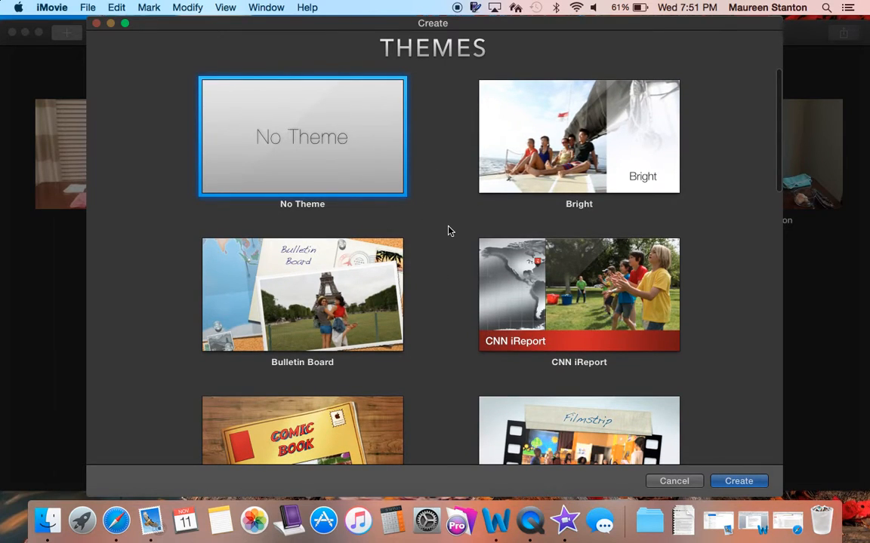
click(740, 482)
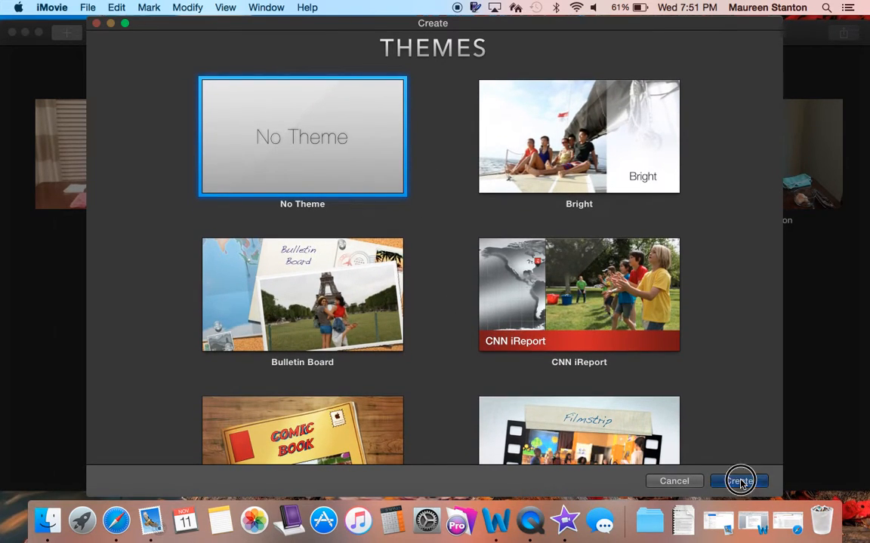
text(Team Train)
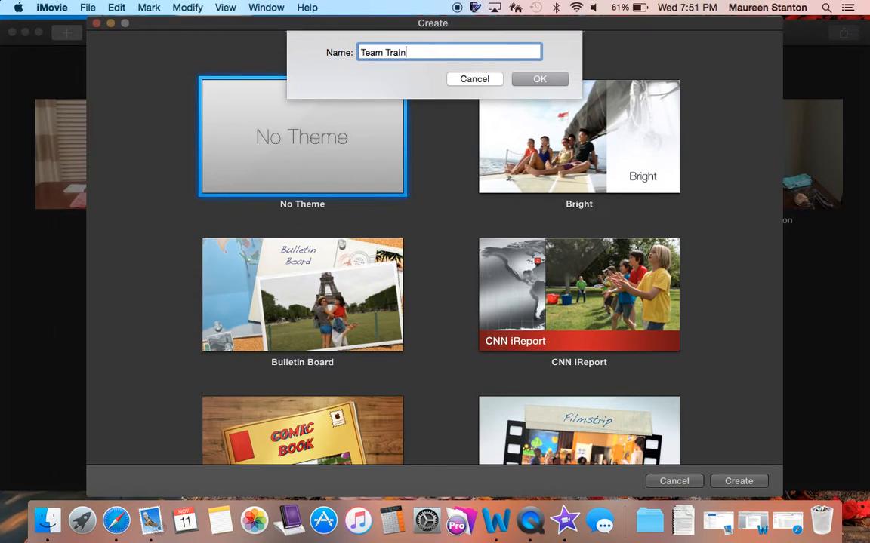
text(ing)
click(537, 80)
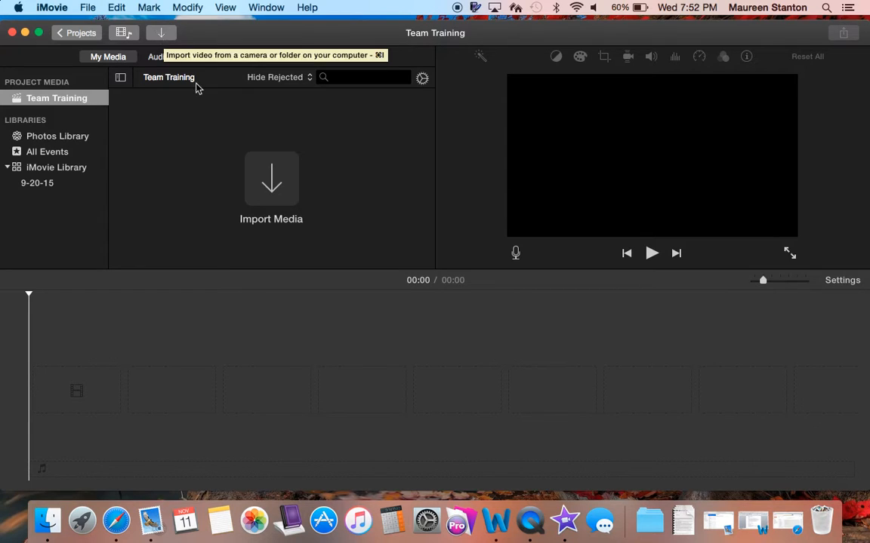
- Import the movie file #1 from the Desktop into the project media and place the whole clip at the start of the timeline
click(271, 184)
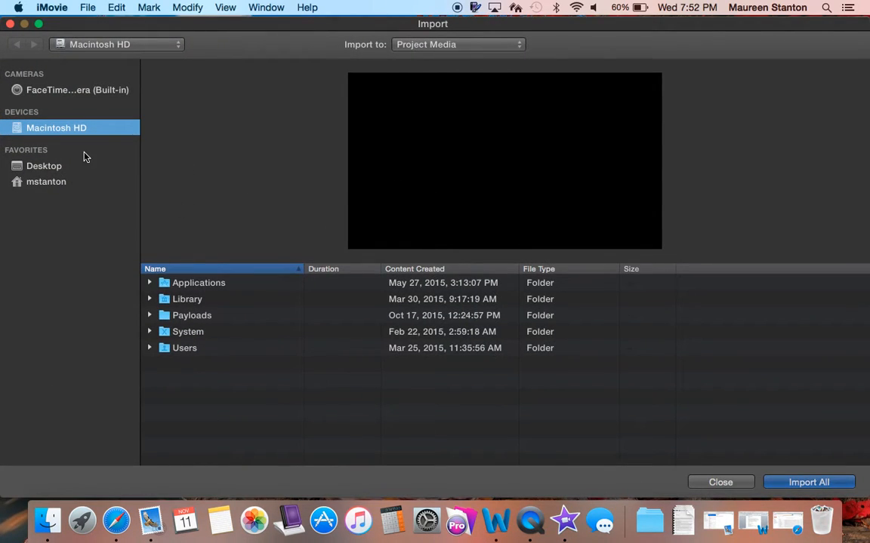
click(50, 167)
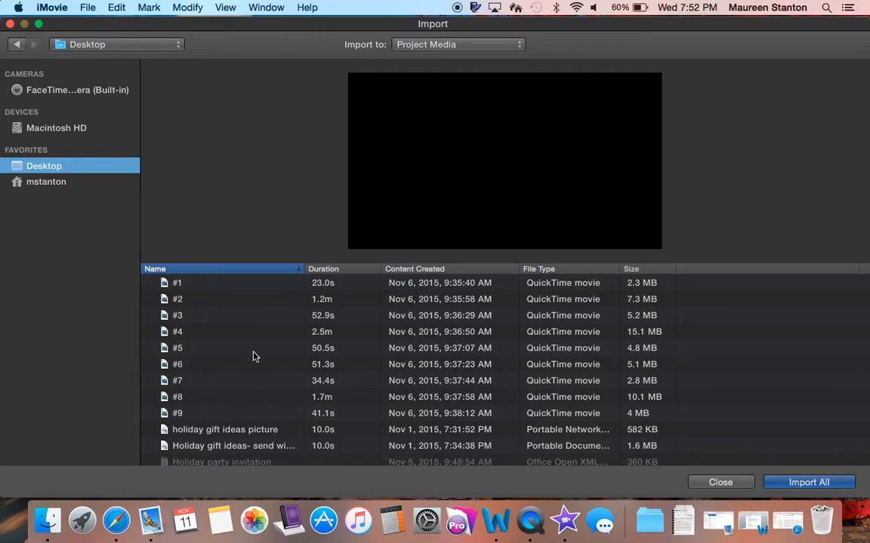
click(190, 286)
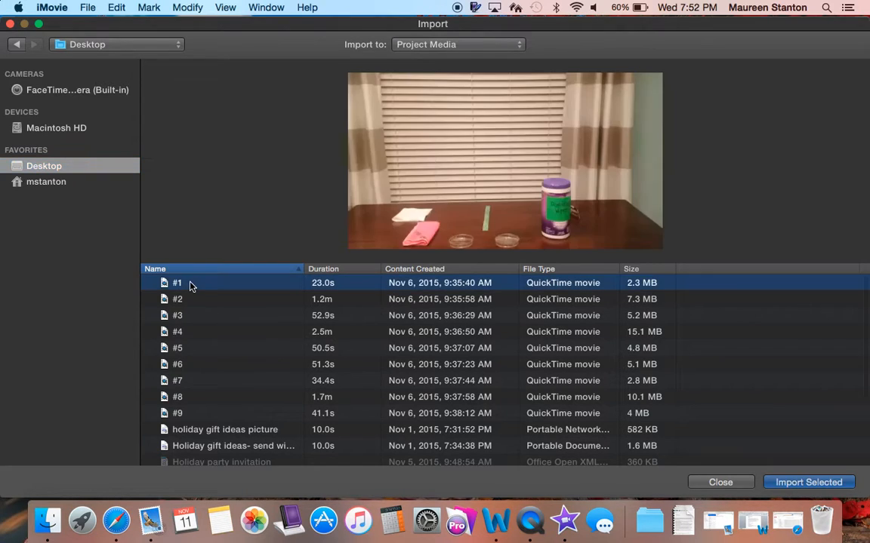
click(819, 487)
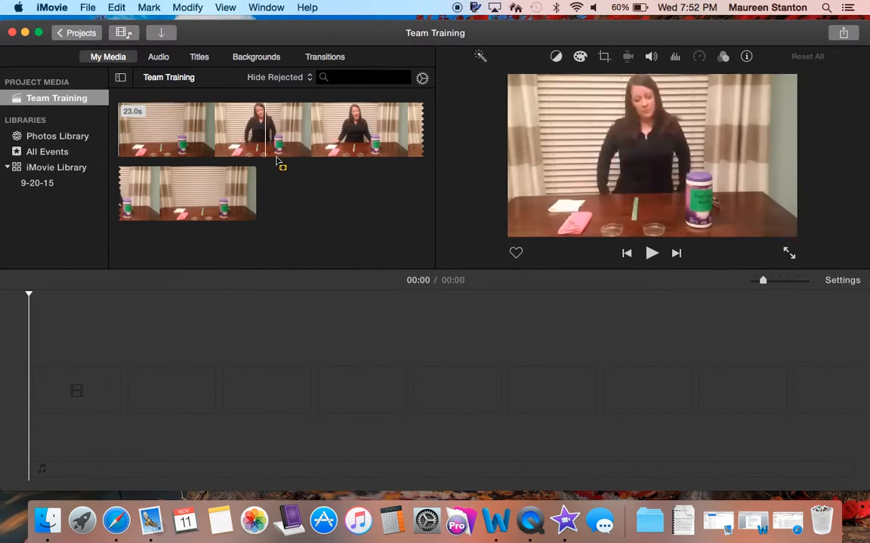
drag(131, 139, 256, 198)
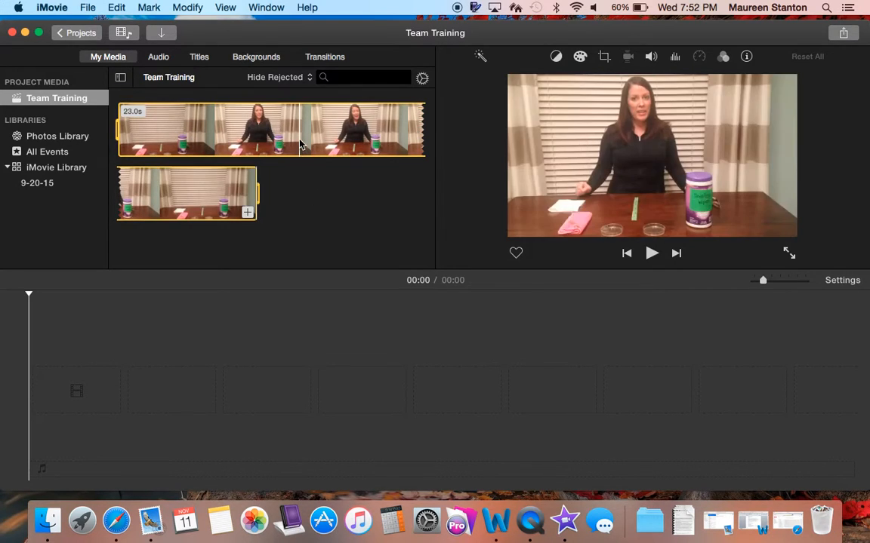
drag(300, 143, 59, 386)
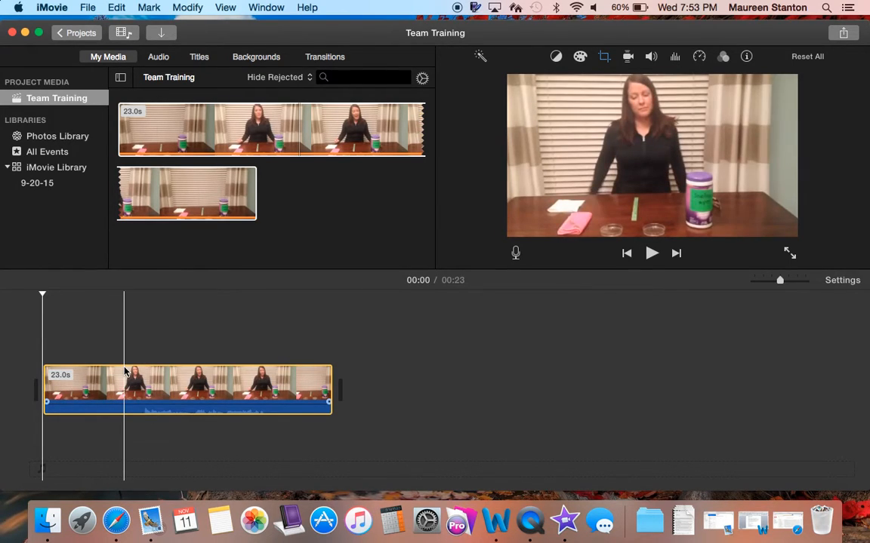
- Play the timeline clip from its start with the sound volume raised, pausing to find where the talking begins
click(42, 354)
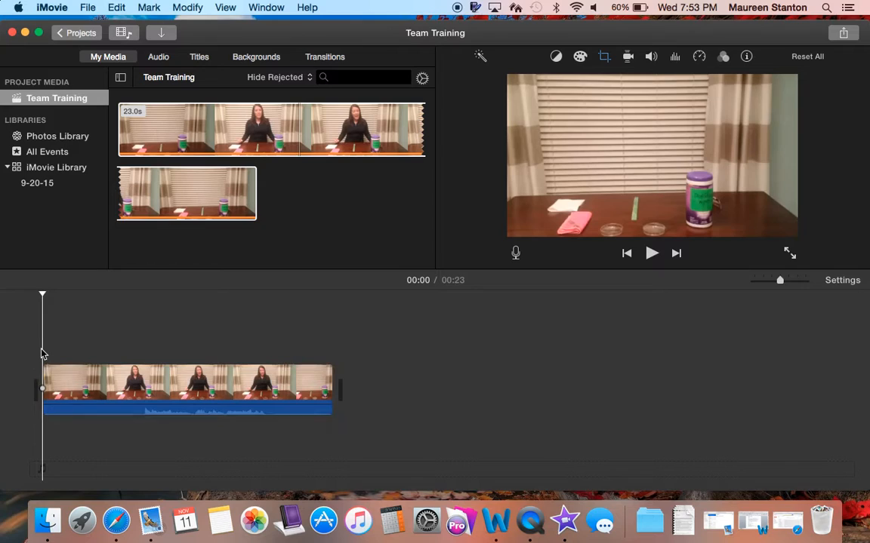
key(space)
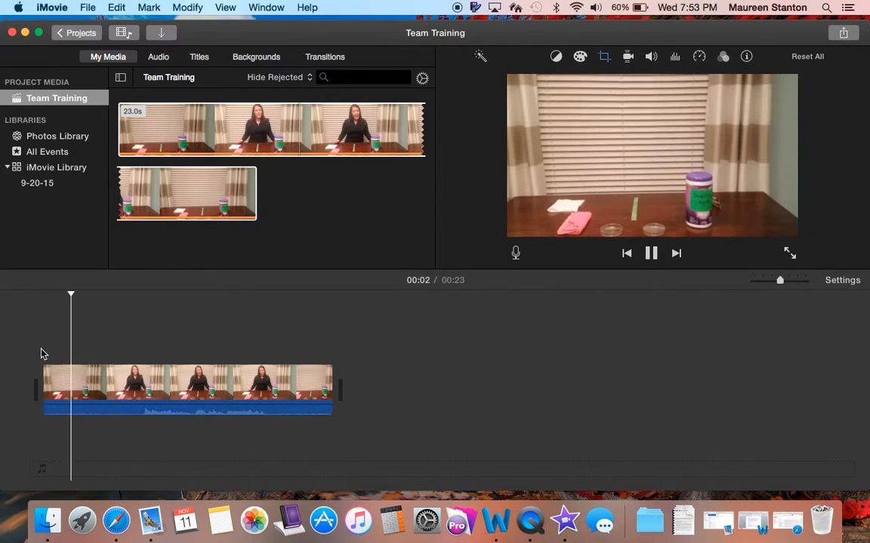
key(XF86AudioRaiseVolume)
key(XF86AudioRaiseVolume)
key(XF86AudioRaiseVolume)
key(XF86AudioRaiseVolume)
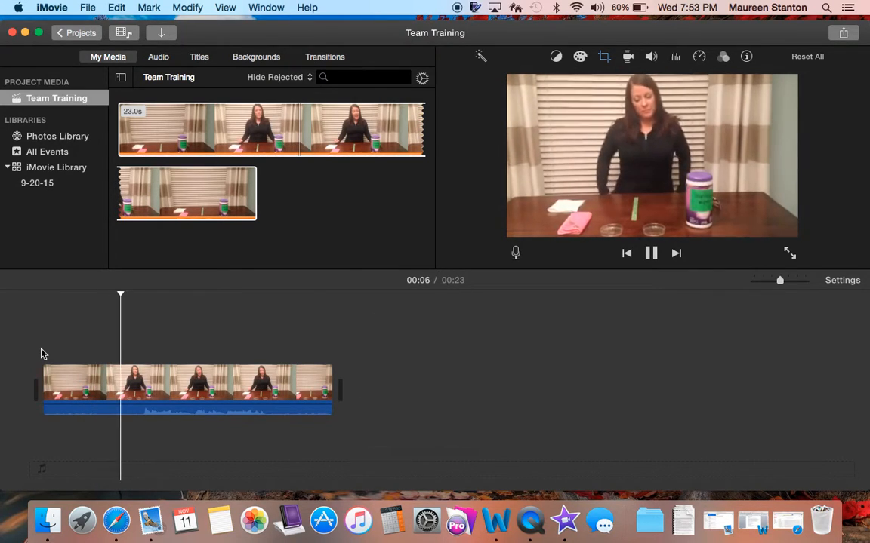
key(space)
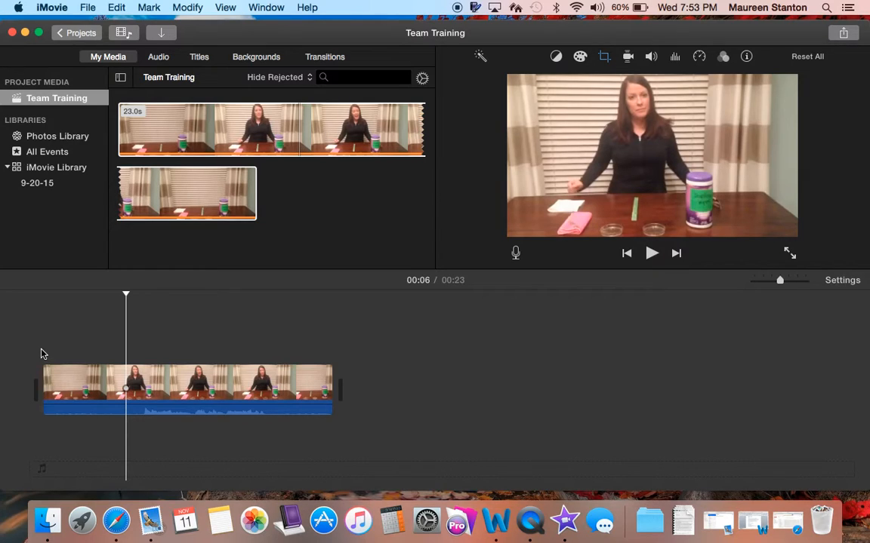
key(space)
key(space)
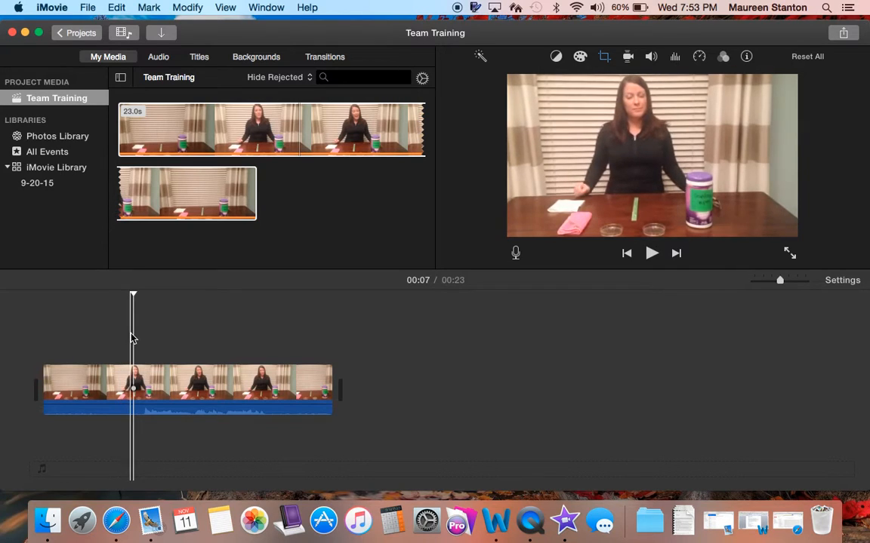
key(space)
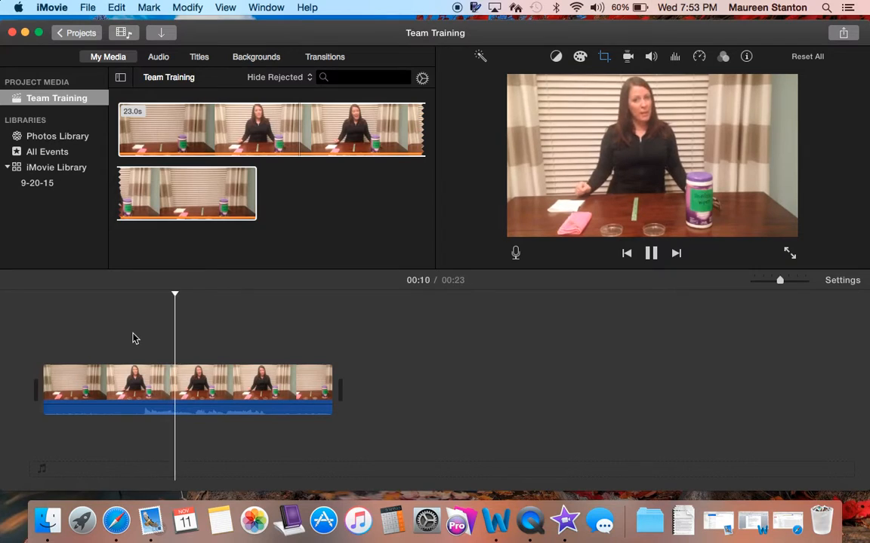
key(space)
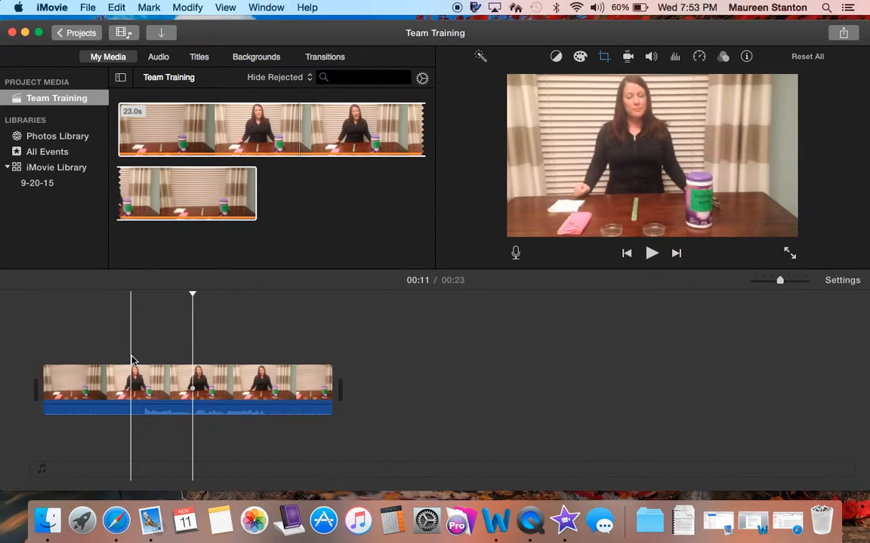
- Split the timeline clip at about 00:07, where the talking begins, and delete the opening part
click(131, 360)
key(space)
key(space)
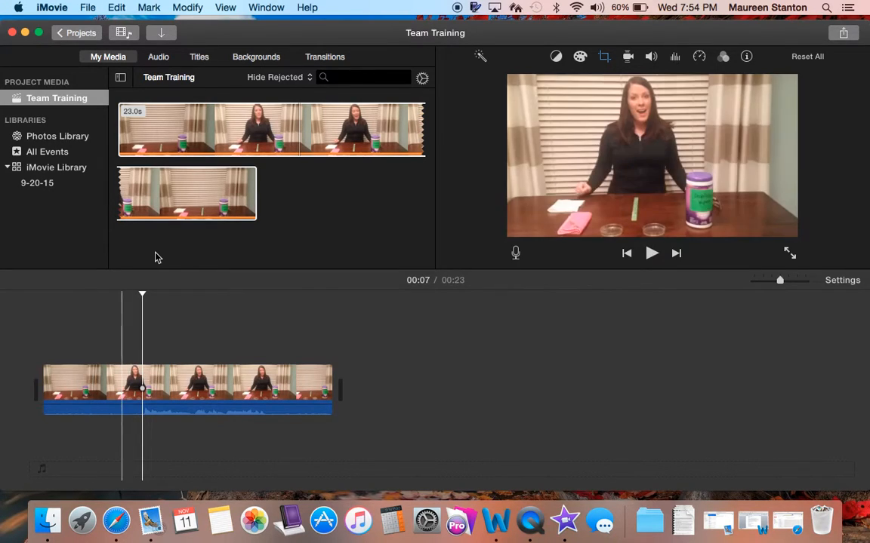
click(180, 7)
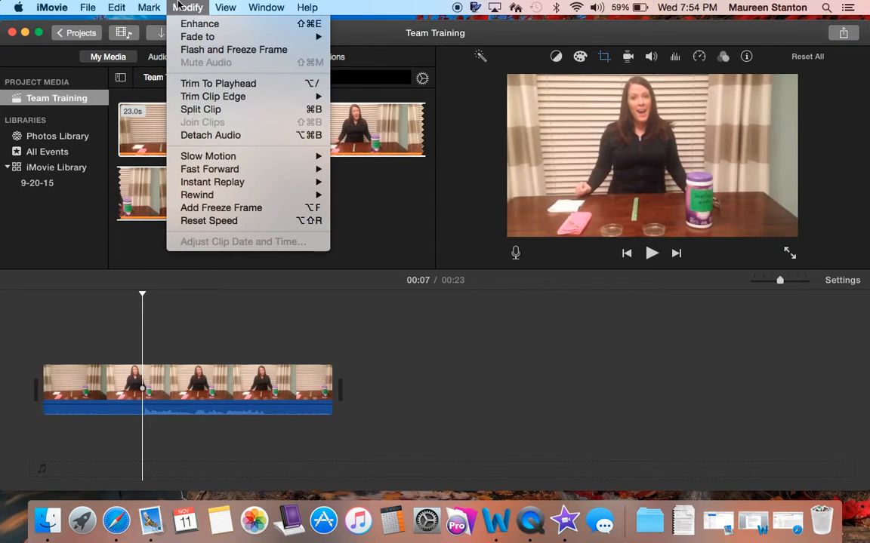
click(210, 110)
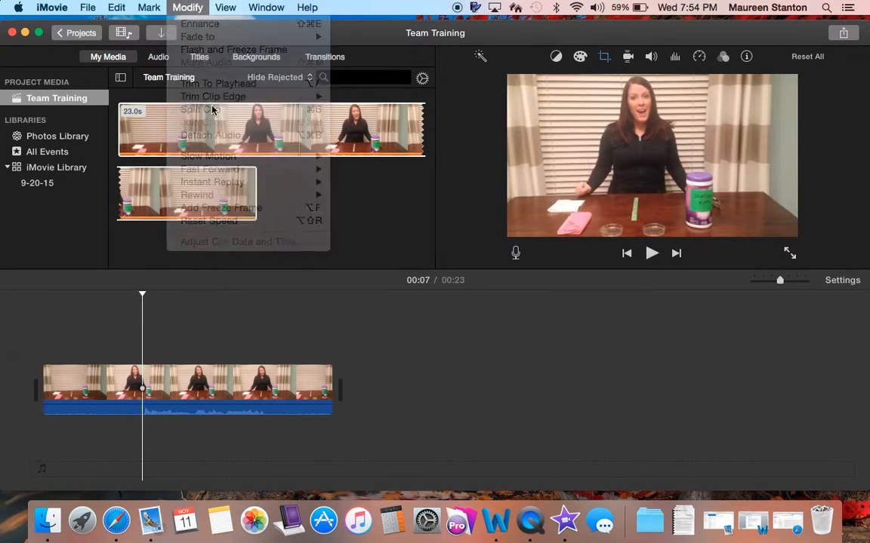
click(86, 386)
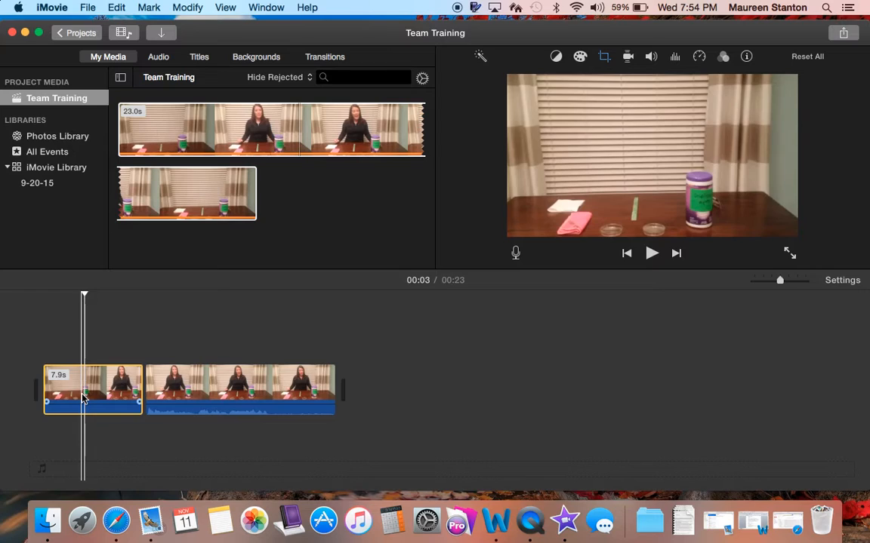
key(Delete)
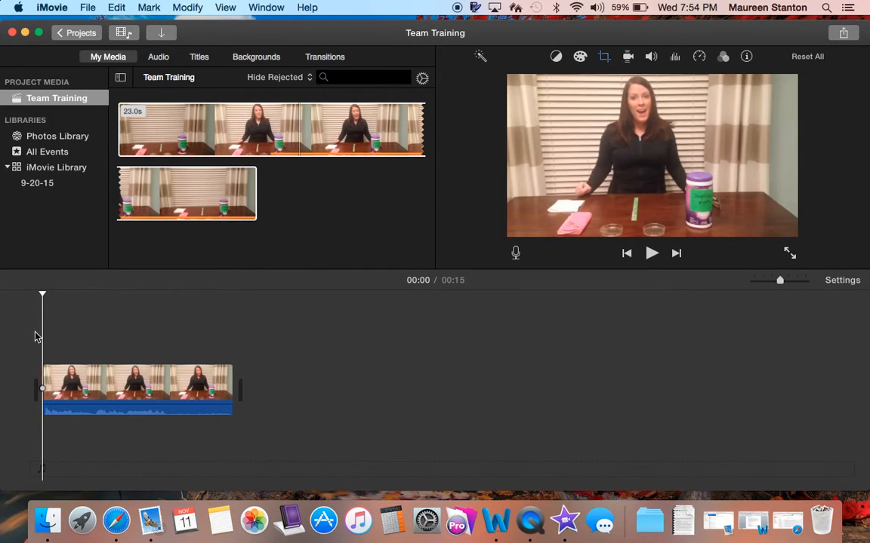
- Extend the start of the remaining timeline clip slightly earlier and play back its opening to check the cut
key(space)
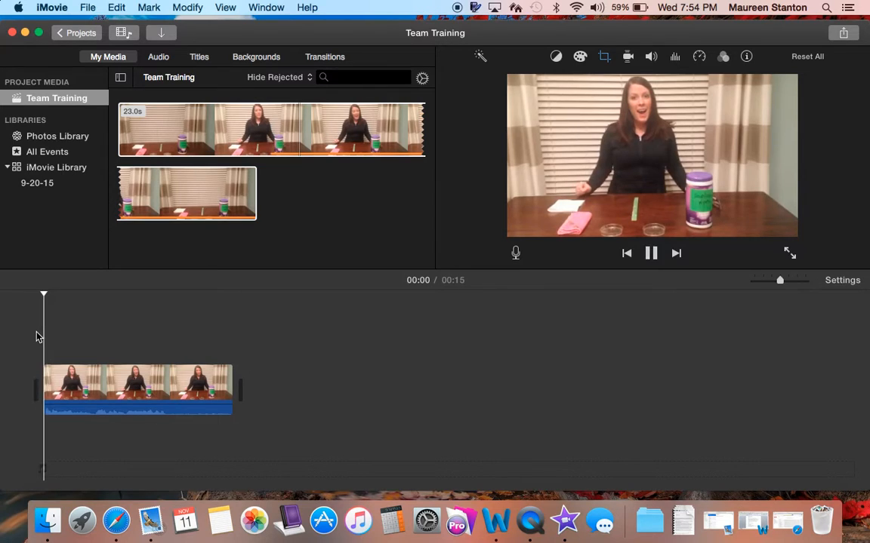
key(space)
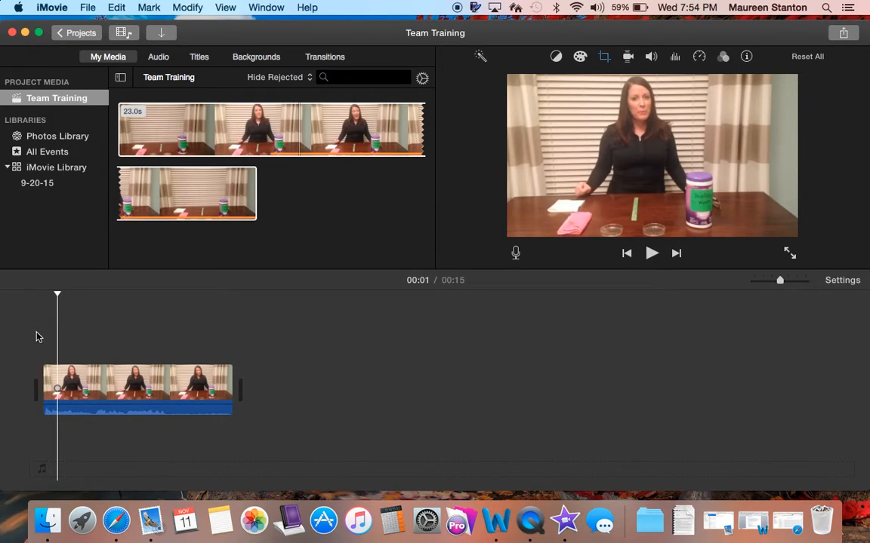
click(42, 381)
drag(43, 381, 40, 381)
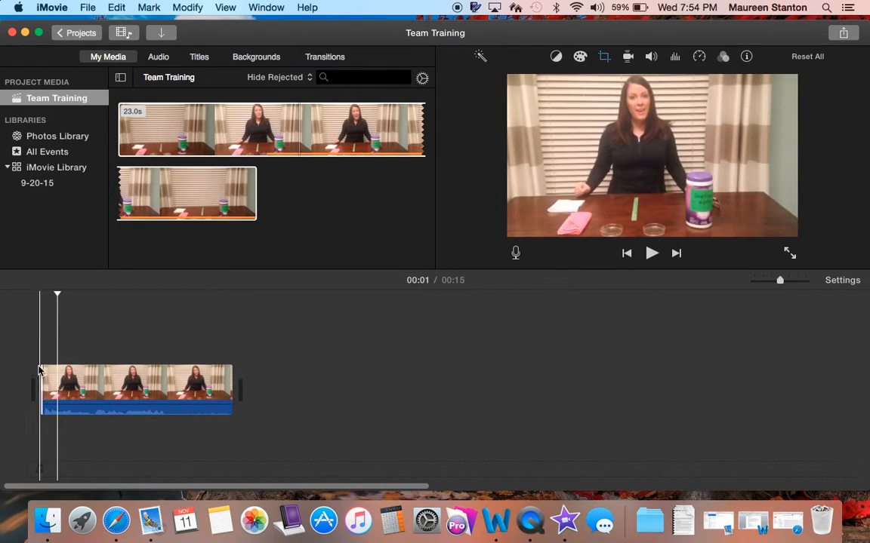
click(39, 345)
key(space)
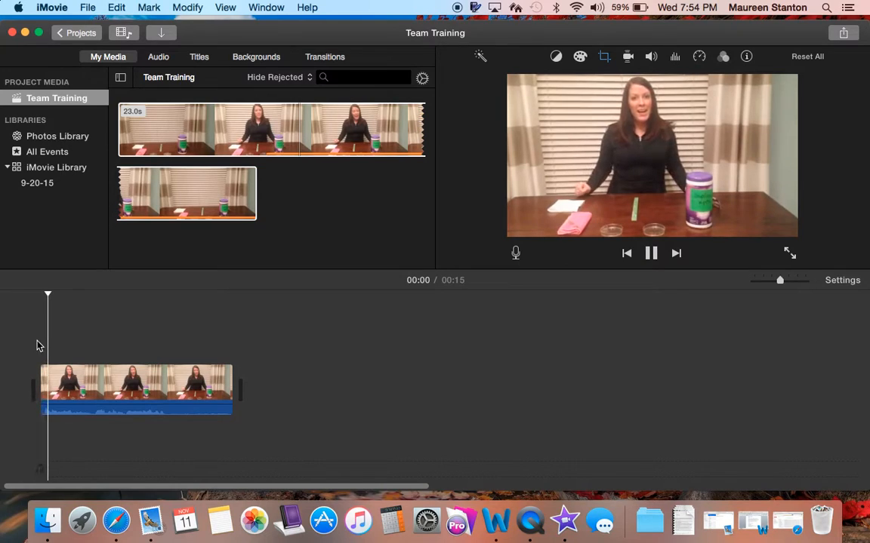
- Play the timeline clip with the sound volume raised, pausing at 00:10 to find where the talking ends
key(space)
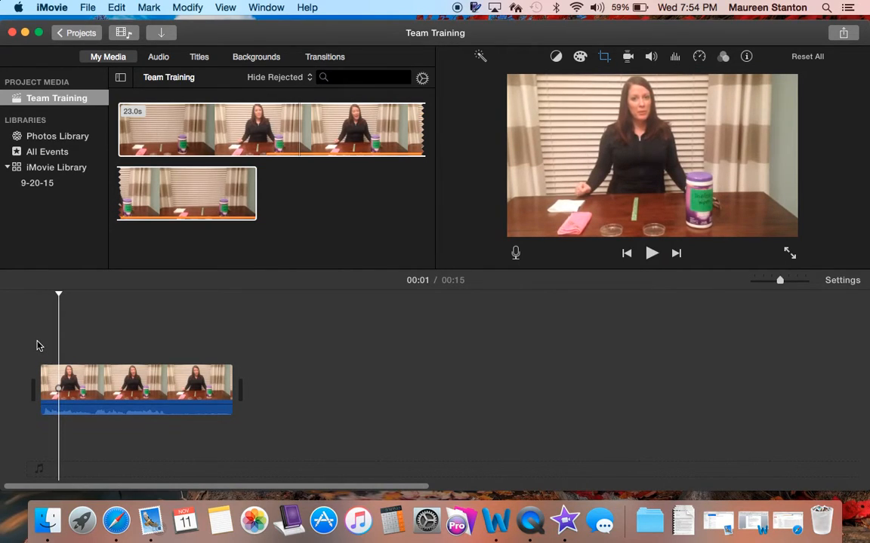
key(space)
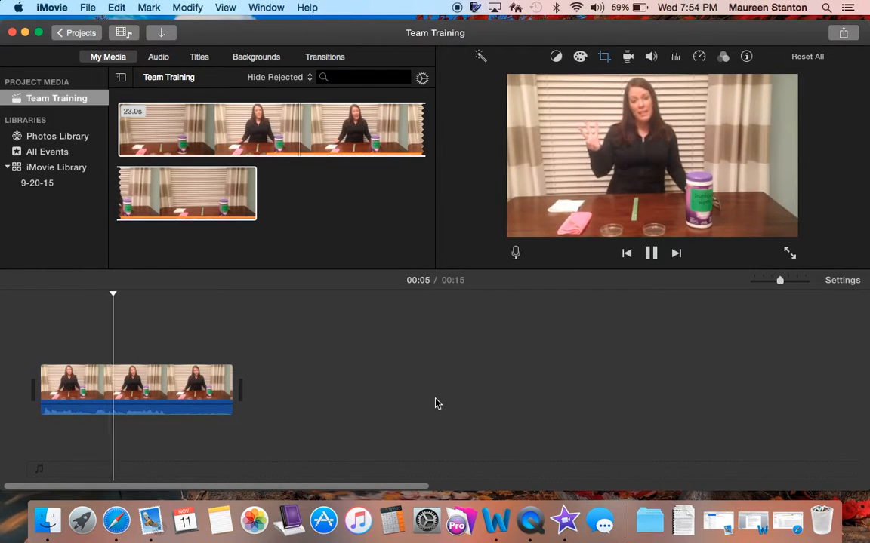
key(XF86AudioRaiseVolume)
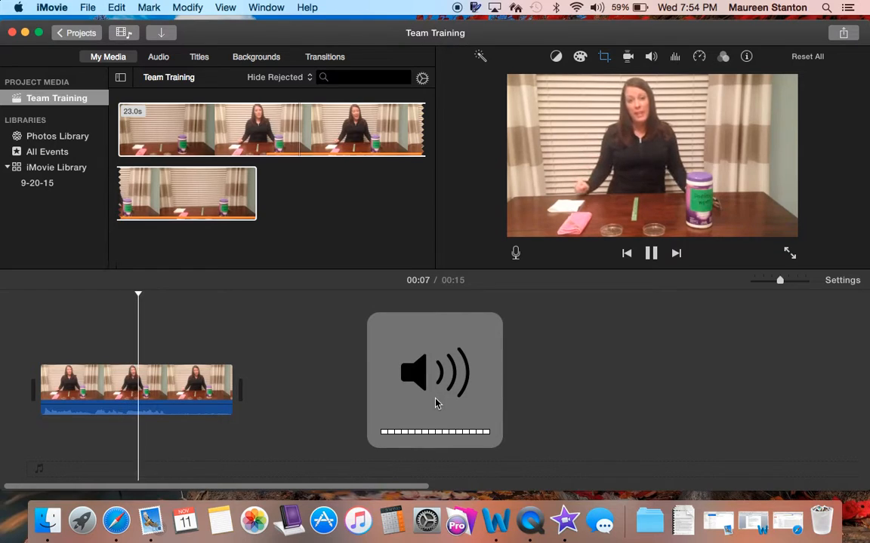
key(space)
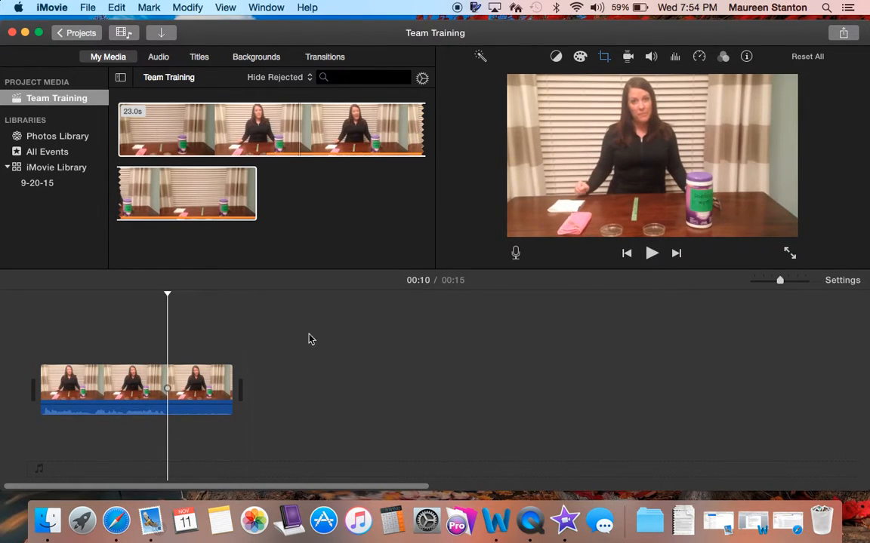
- Split the timeline clip at 00:10 and delete the leftover ending part
click(189, 7)
click(200, 110)
click(202, 377)
key(Delete)
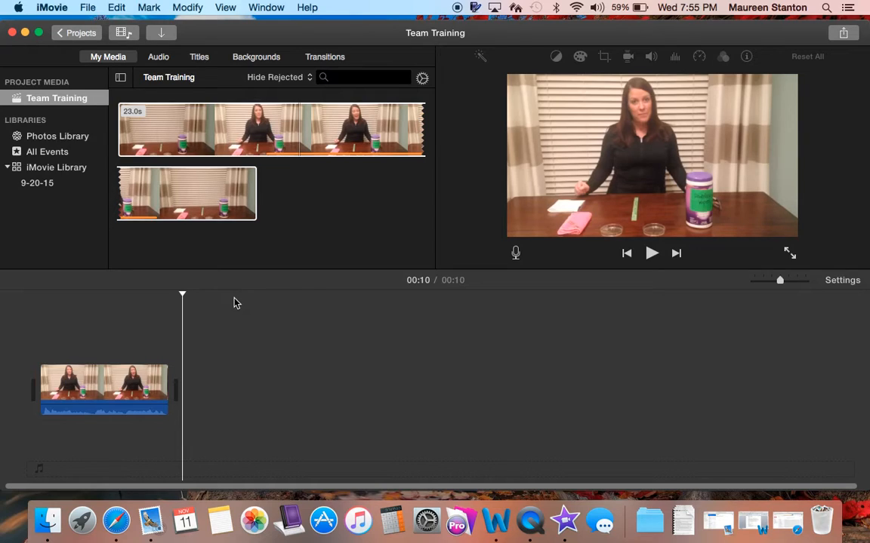
- Place a Pop-up Lower Third title above the timeline clip, just after the clip's start
click(199, 59)
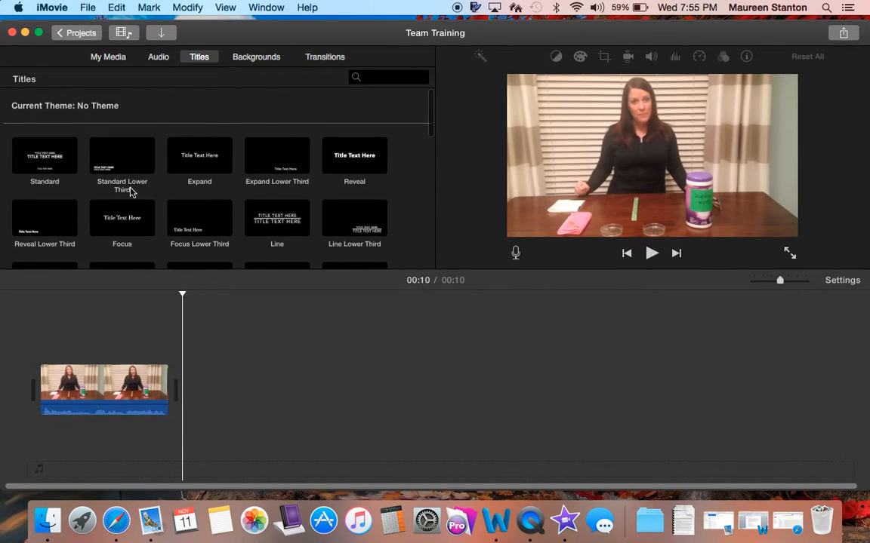
scroll(296, 198, down, 10)
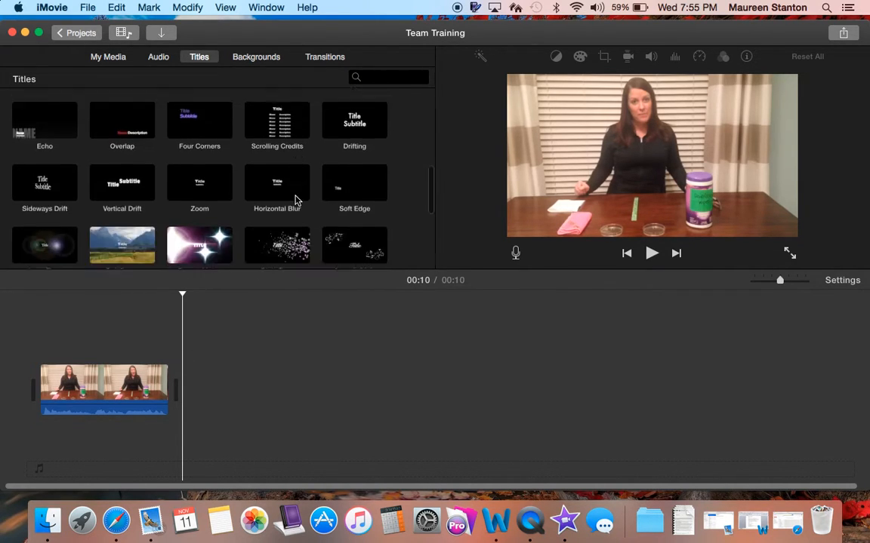
scroll(295, 197, down, 5)
scroll(295, 197, up, 2)
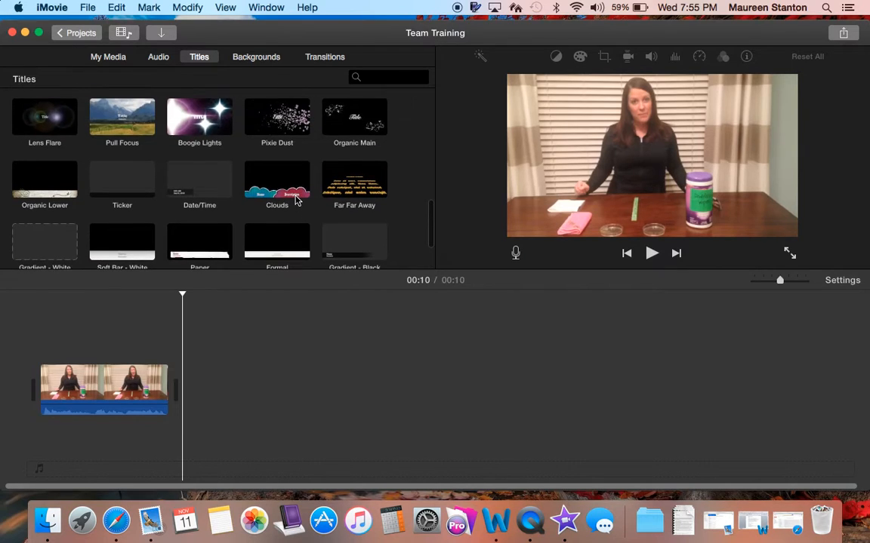
scroll(296, 197, up, 5)
scroll(237, 175, up, 4)
scroll(276, 217, up, 3)
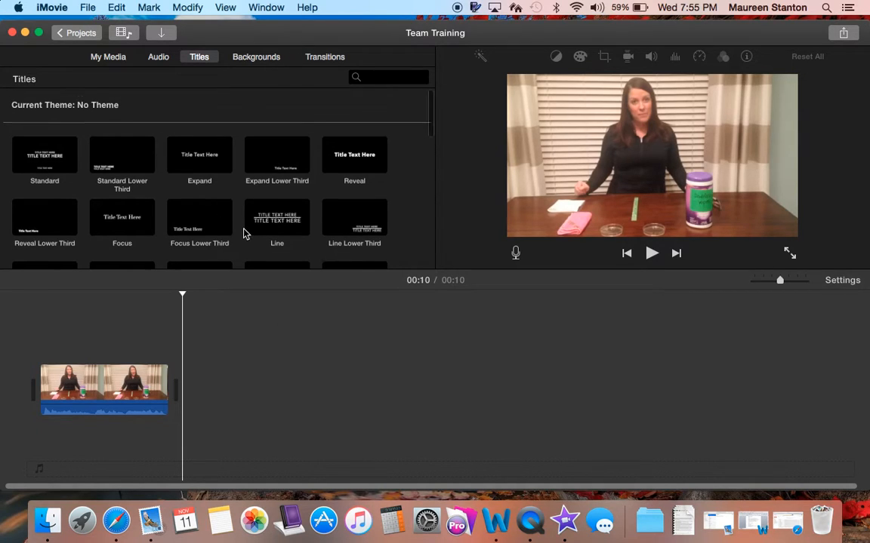
scroll(243, 234, down, 4)
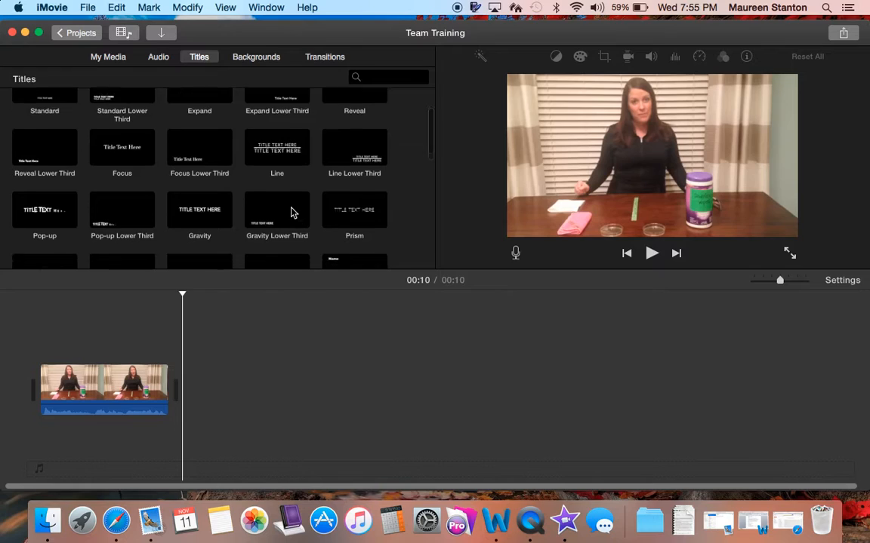
scroll(282, 197, down, 2)
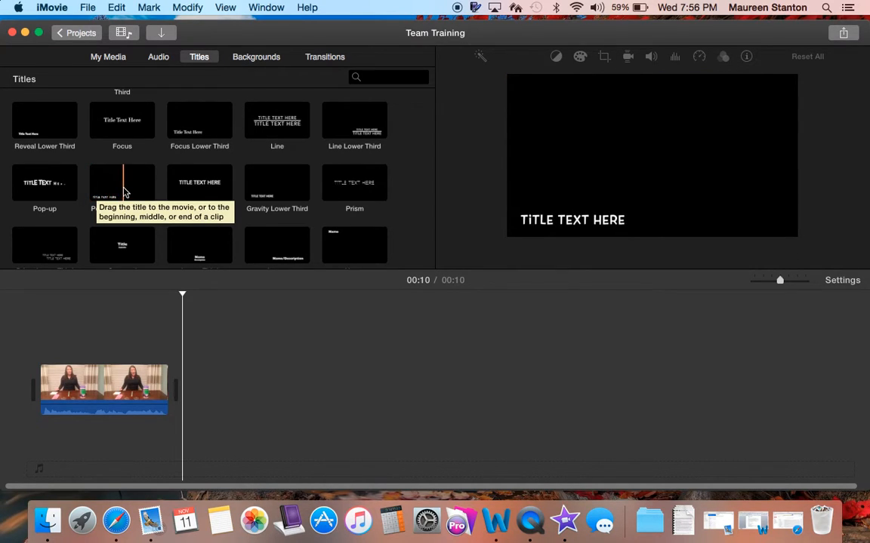
click(129, 187)
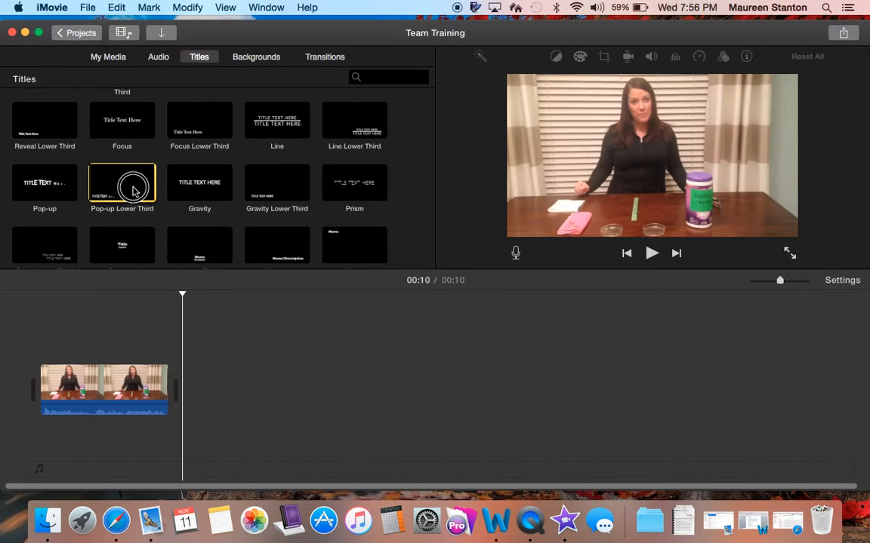
drag(134, 190, 50, 341)
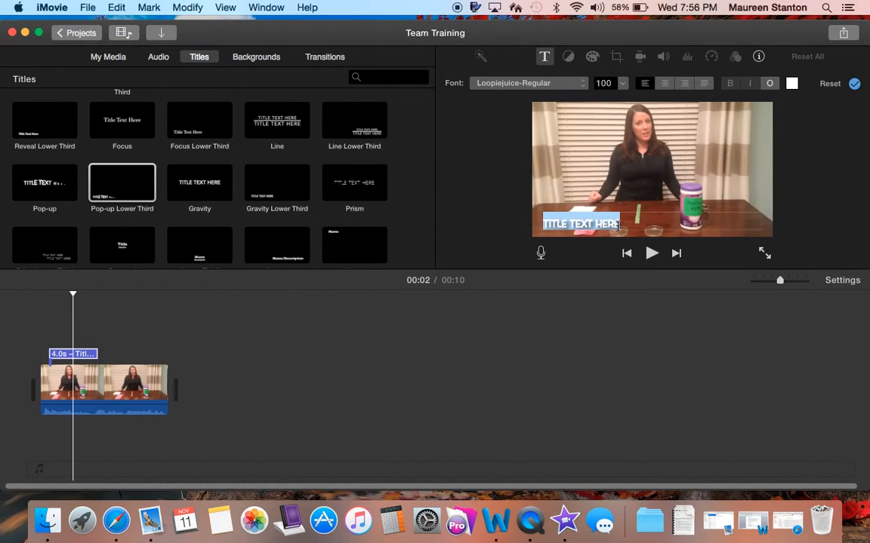
- Replace the placeholder title text with the presenter's first name and set its font size to 146
key(BackSpace)
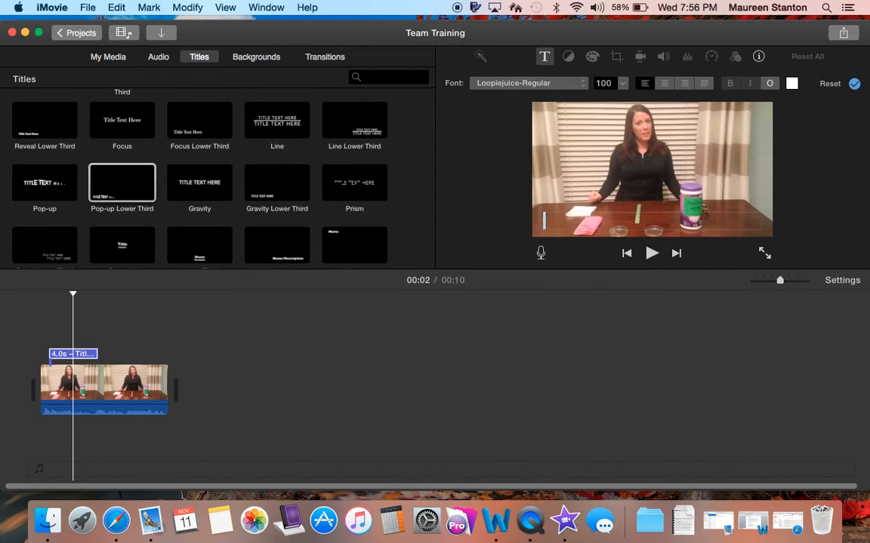
text(MAUREEN)
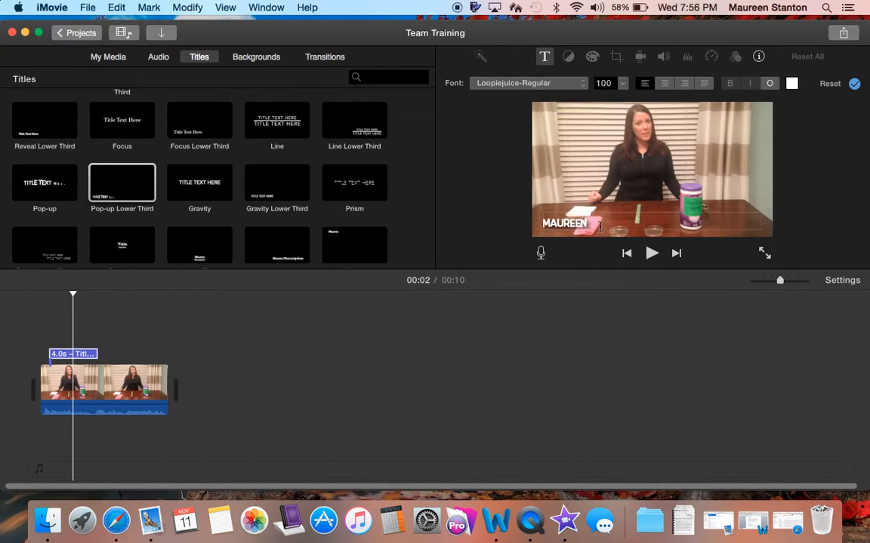
drag(594, 220, 540, 220)
click(622, 82)
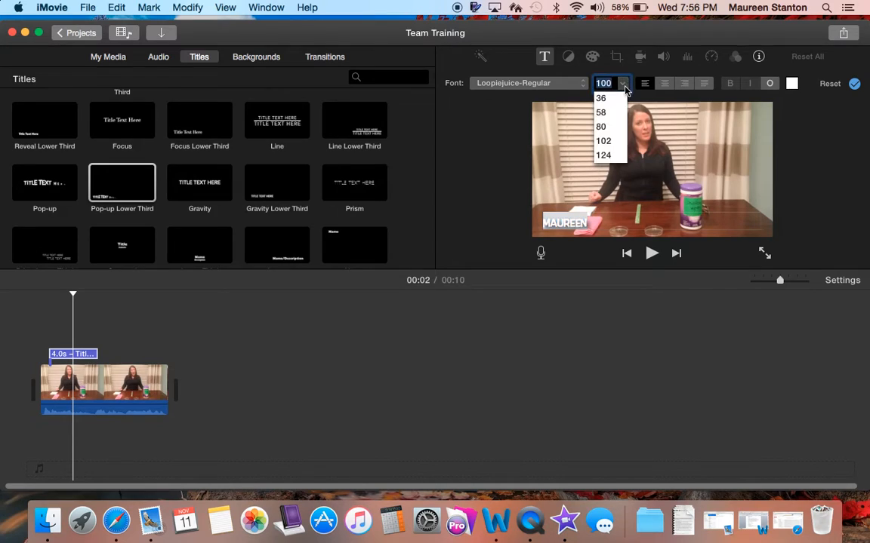
click(604, 146)
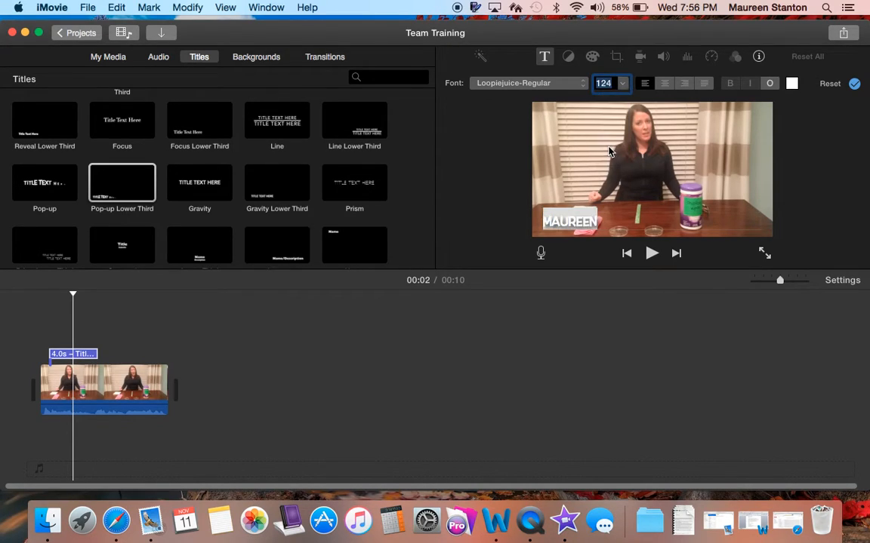
click(623, 83)
click(604, 112)
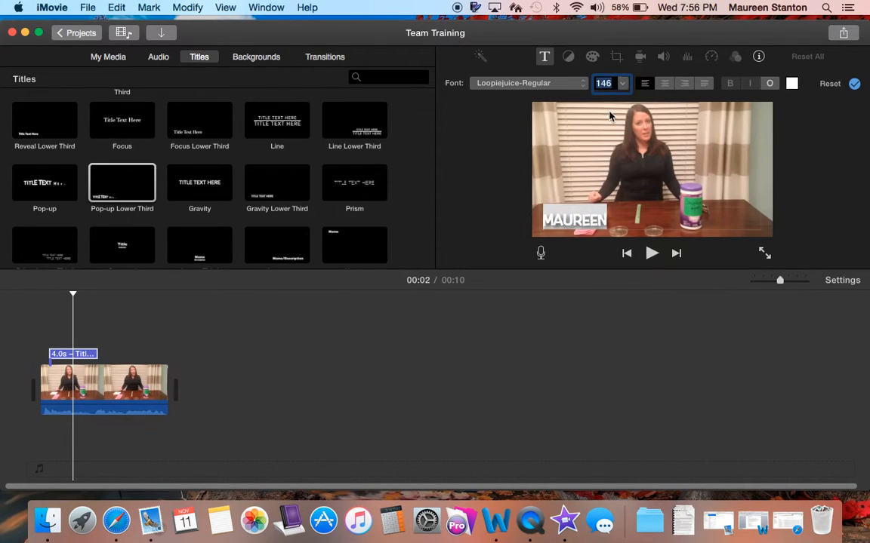
click(612, 179)
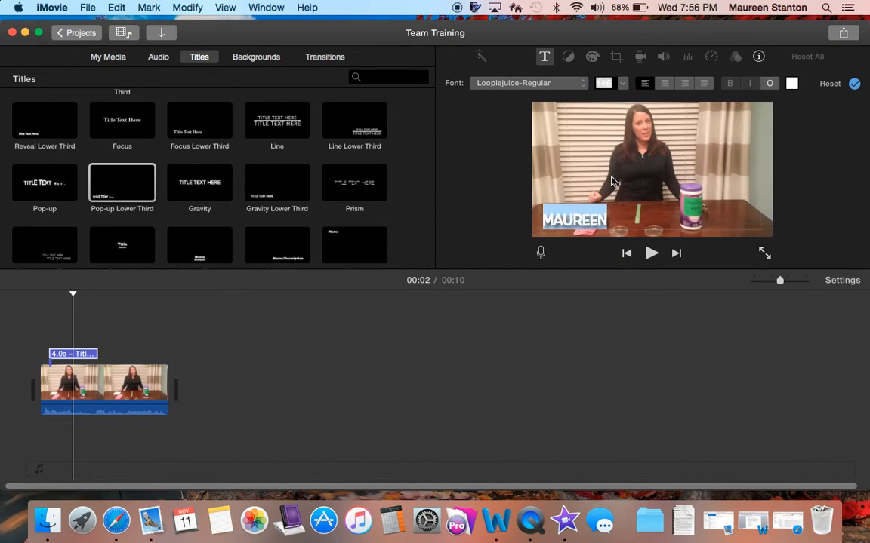
click(567, 179)
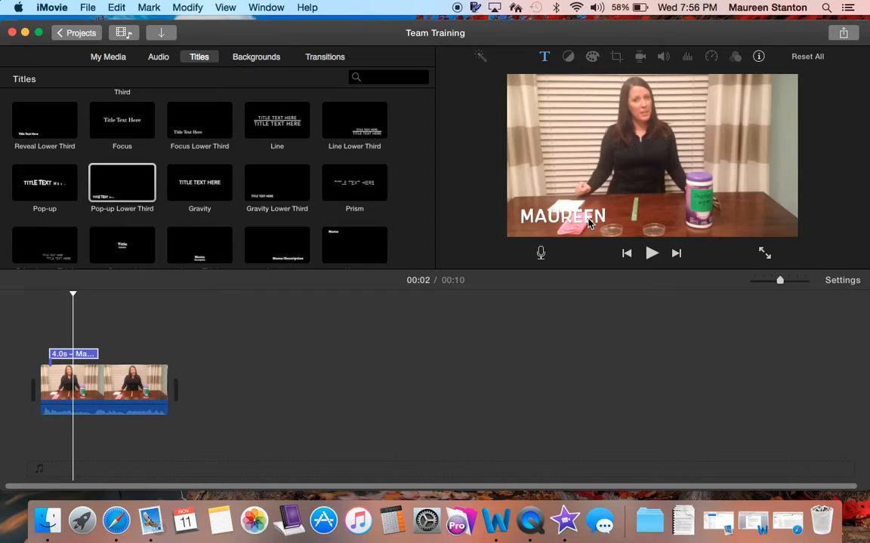
- Reopen the name title for editing, compare the text alignments and center the text
click(71, 353)
double_click(73, 354)
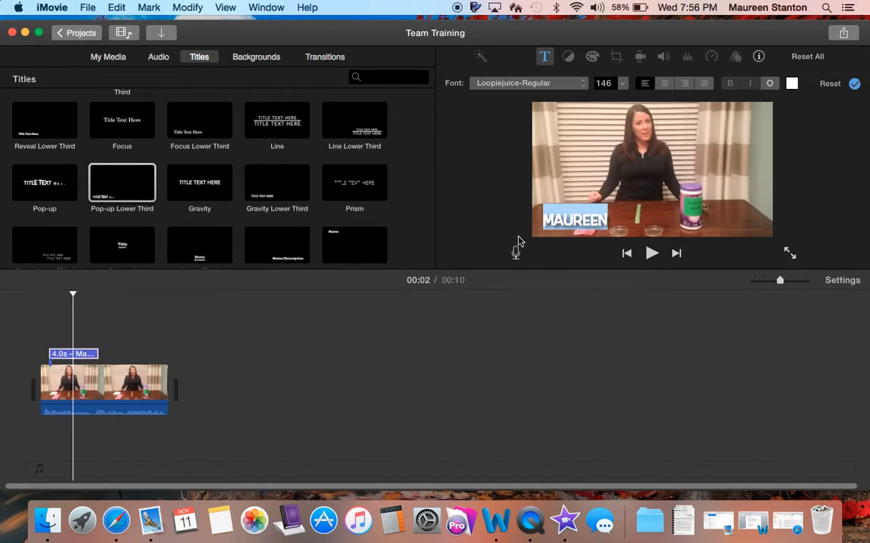
click(664, 85)
click(646, 84)
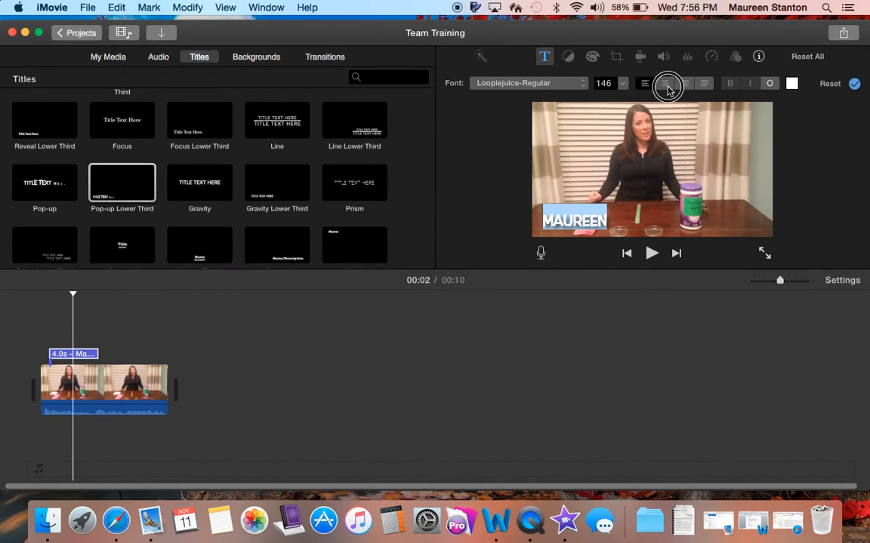
click(667, 88)
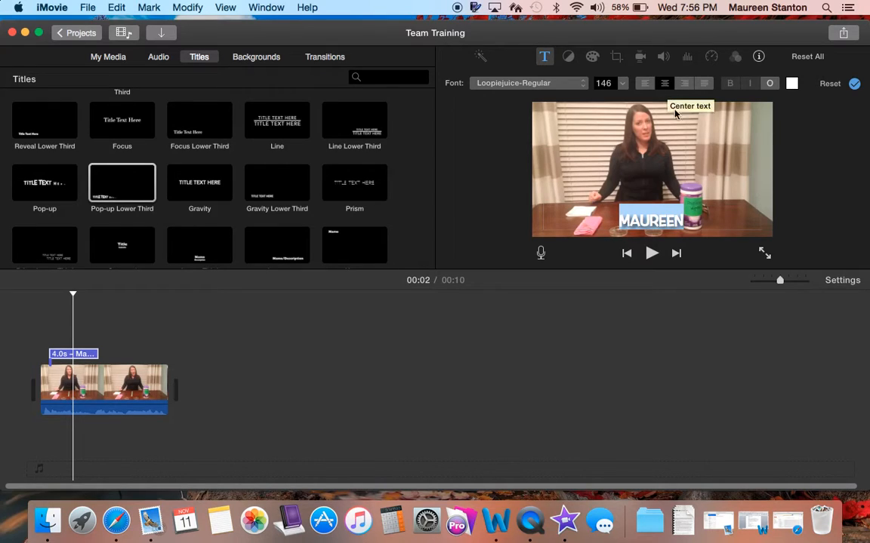
click(684, 85)
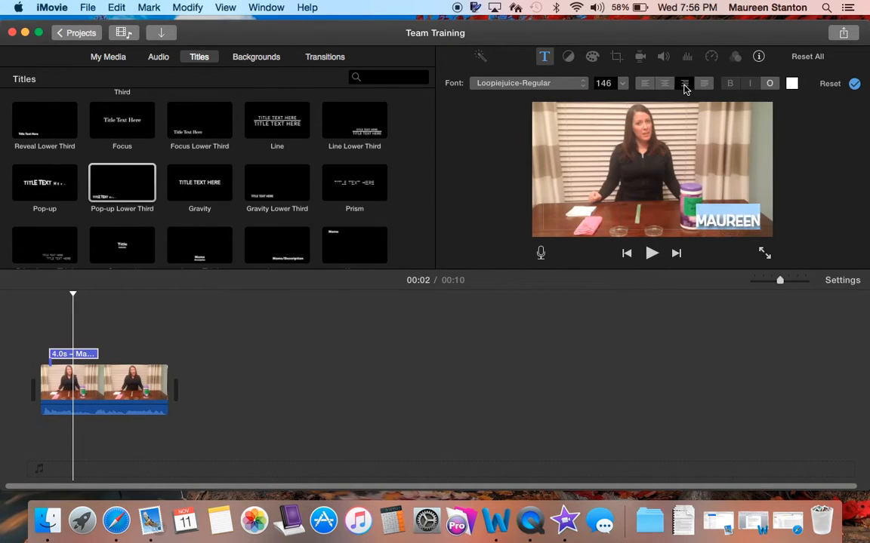
click(665, 85)
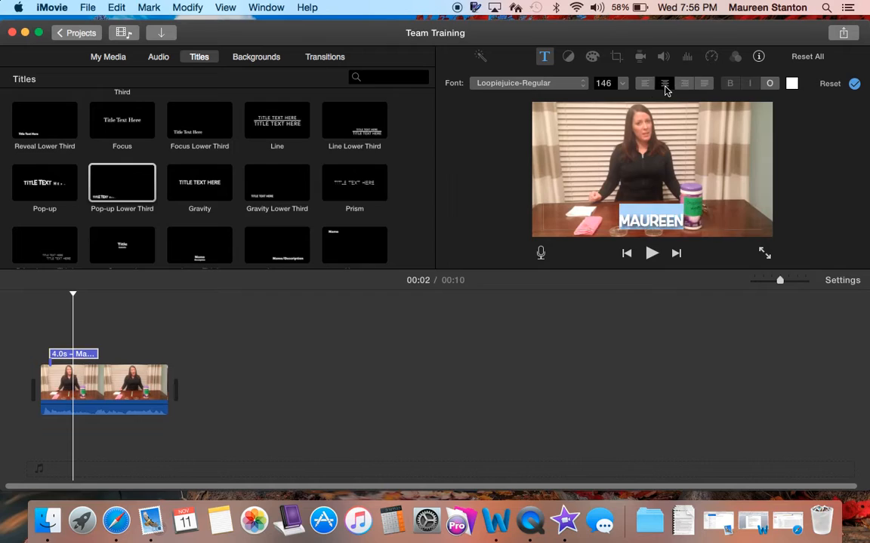
- Examine the bold style and text colour options for the name title, and close the colour palette
click(732, 91)
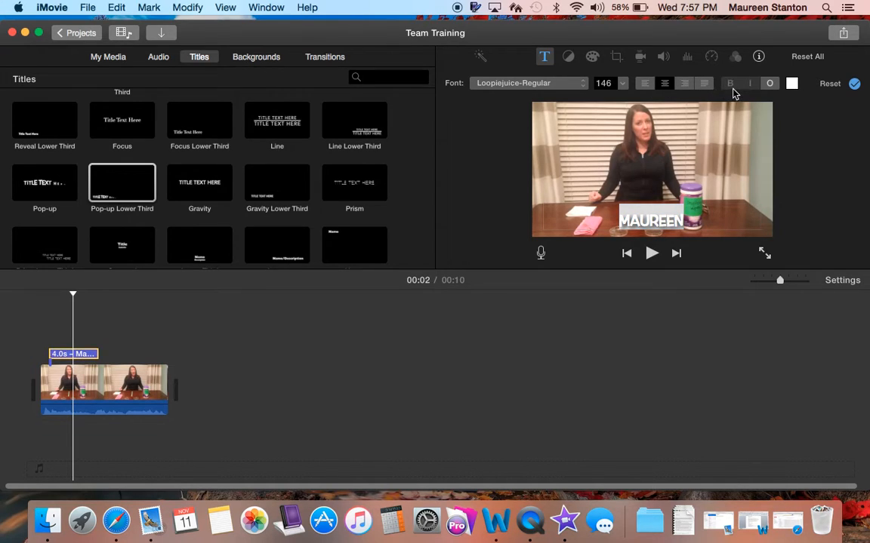
click(791, 85)
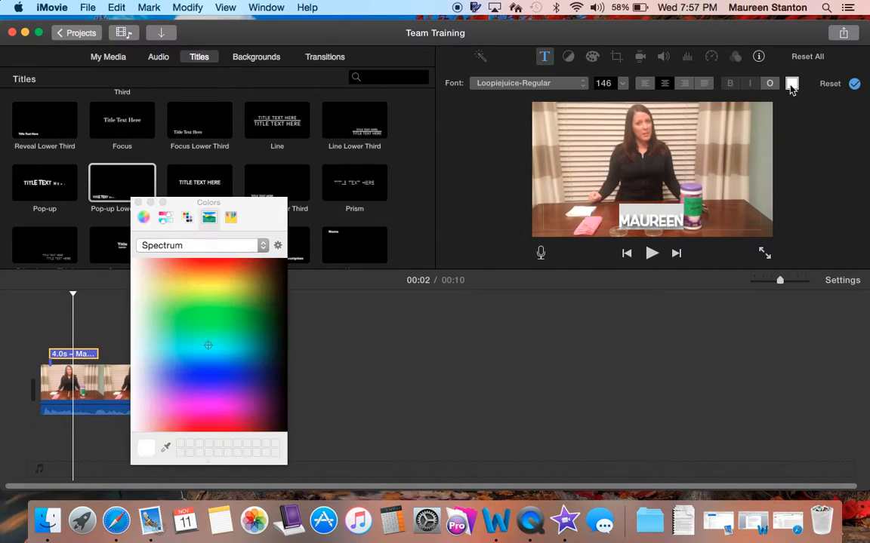
click(801, 132)
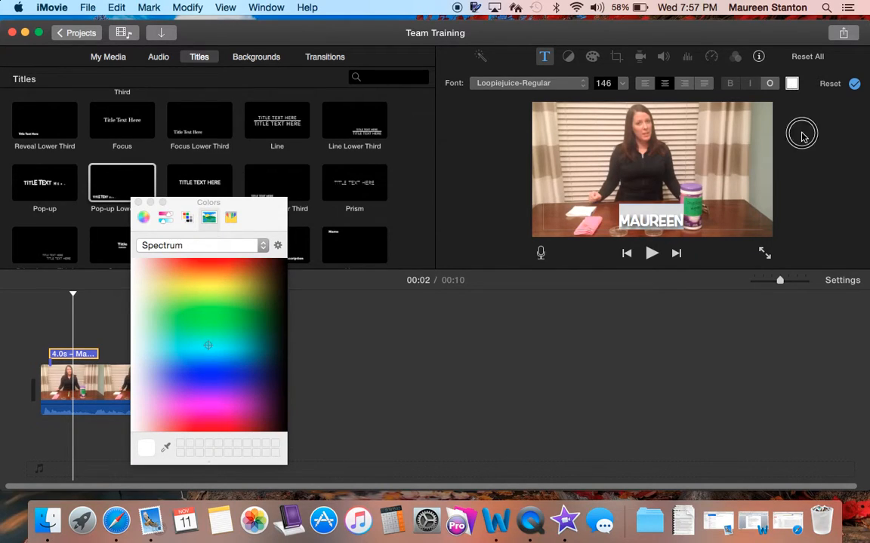
click(469, 368)
click(571, 61)
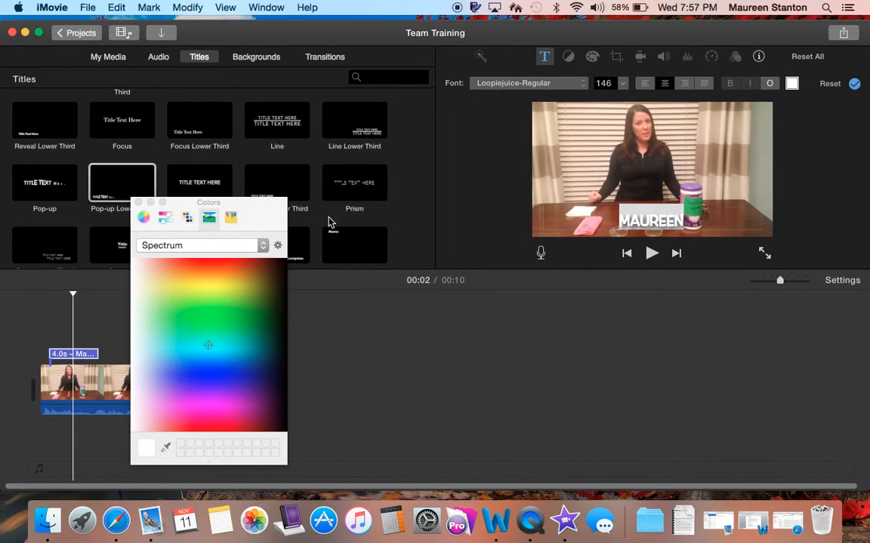
click(138, 203)
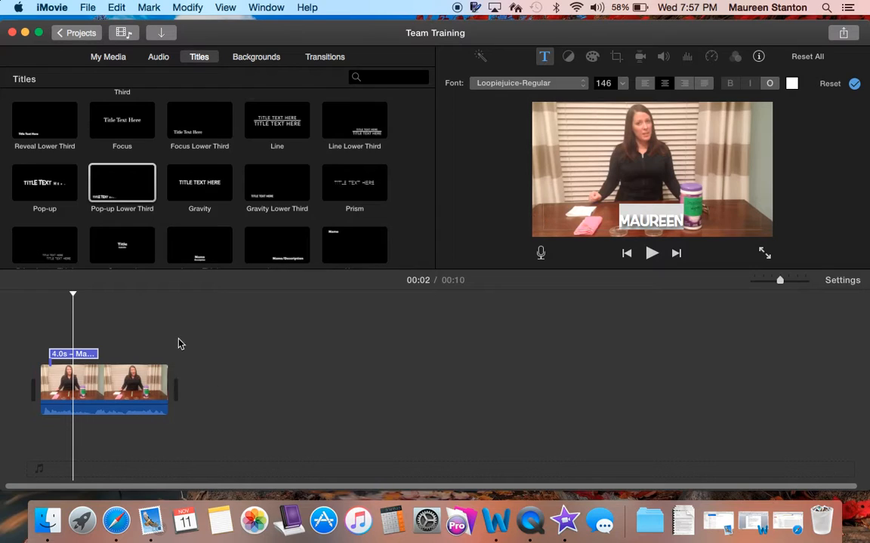
- Leave the title editing and play the movie from its start to check how the name title appears
click(295, 362)
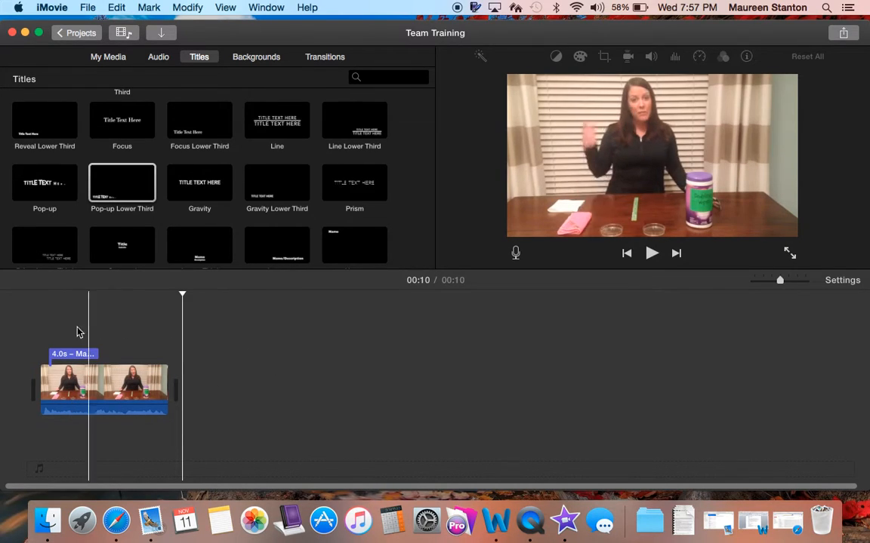
click(42, 326)
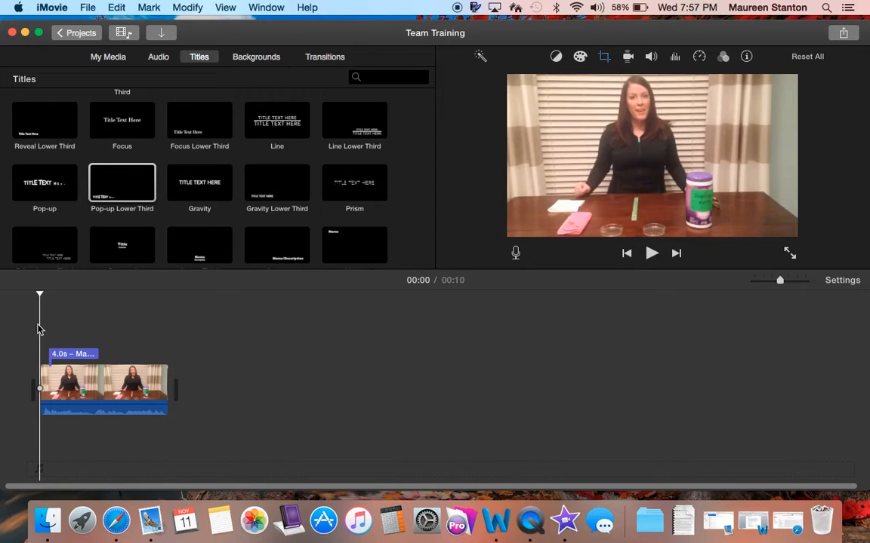
key(space)
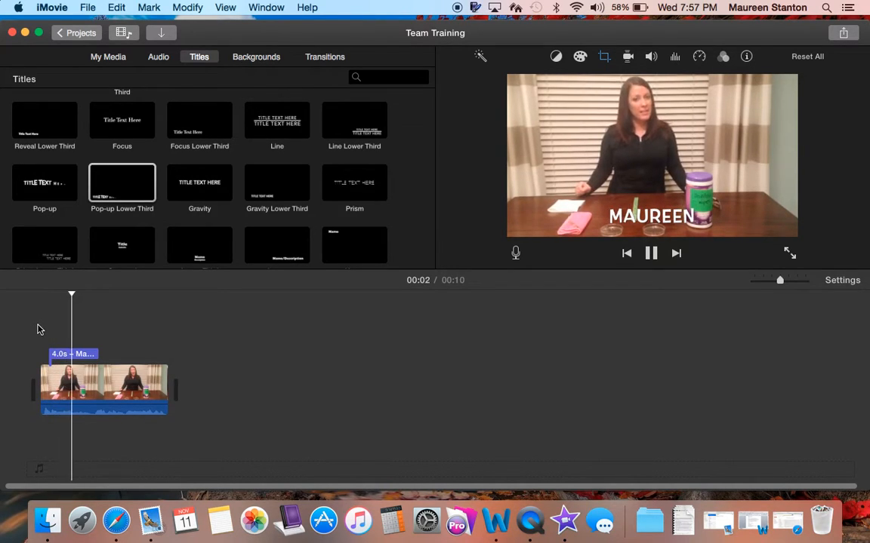
key(space)
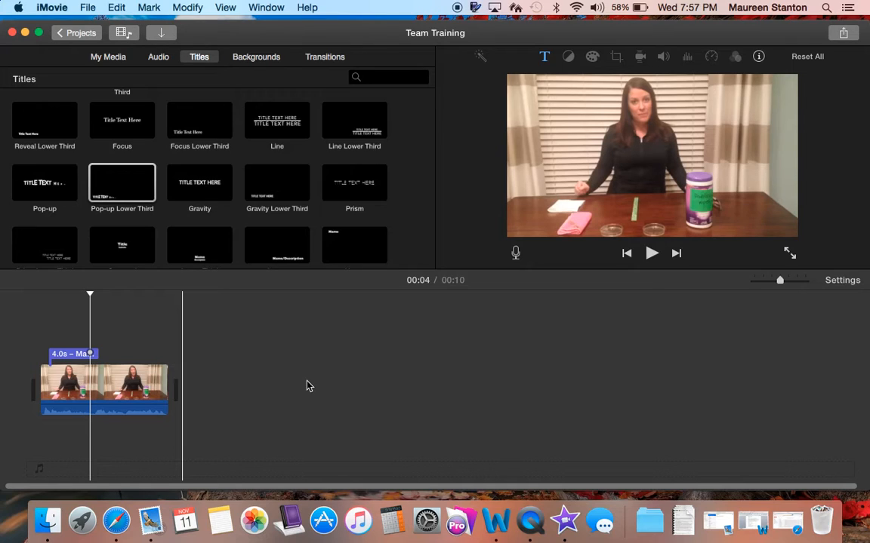
- Shorten the name title to 3.3 seconds on the timeline and play the movie from its start to check it
click(76, 355)
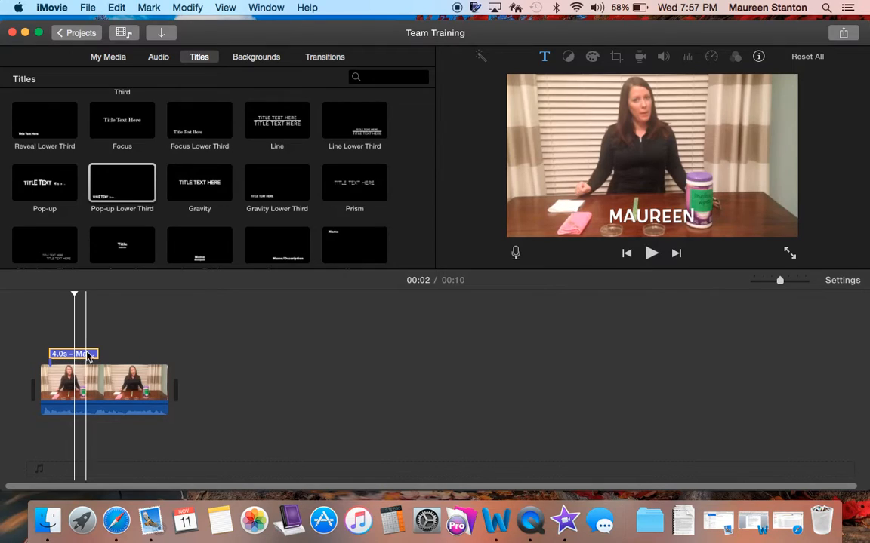
click(97, 353)
drag(96, 353, 89, 353)
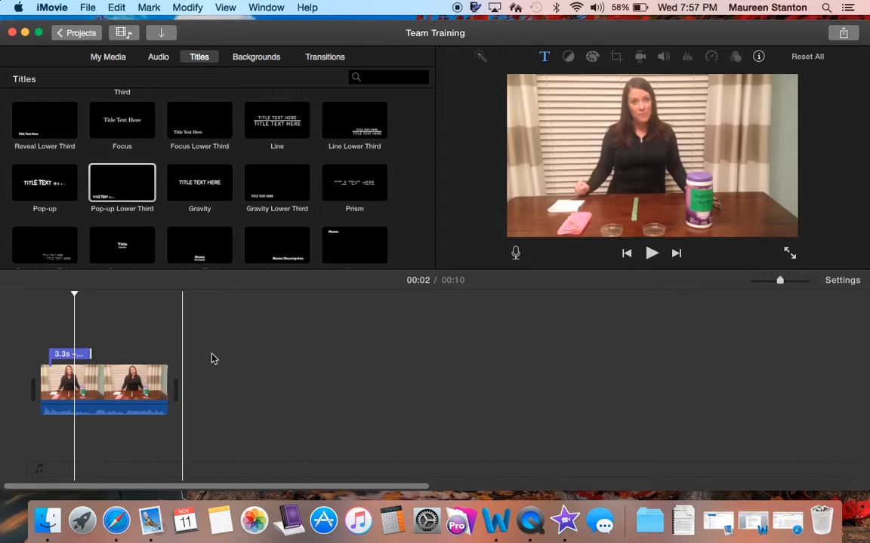
click(31, 330)
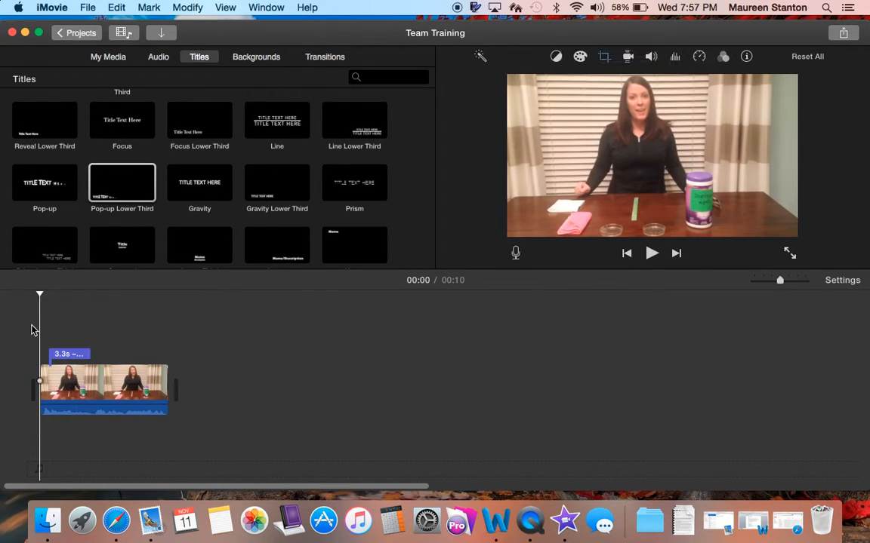
key(space)
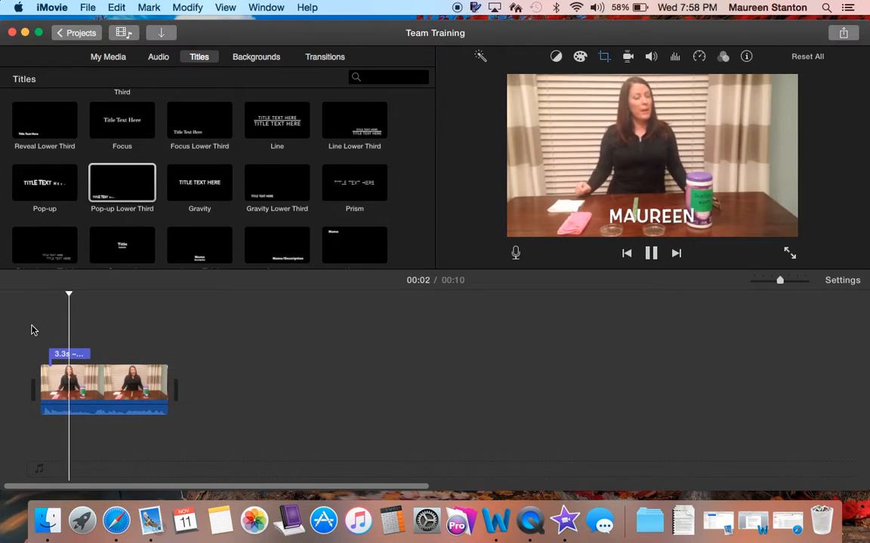
key(space)
- Left-align the name title's text, set its font size to 168 and leave the title editing
click(56, 354)
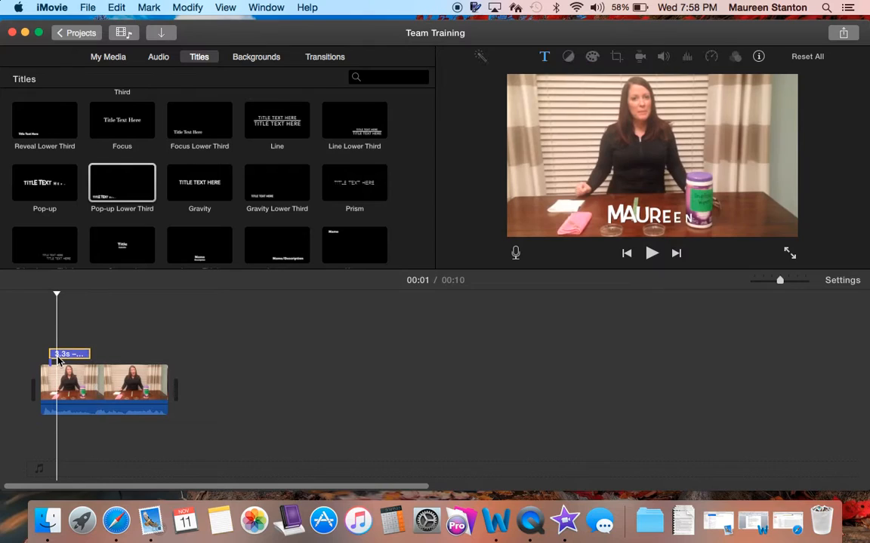
click(645, 84)
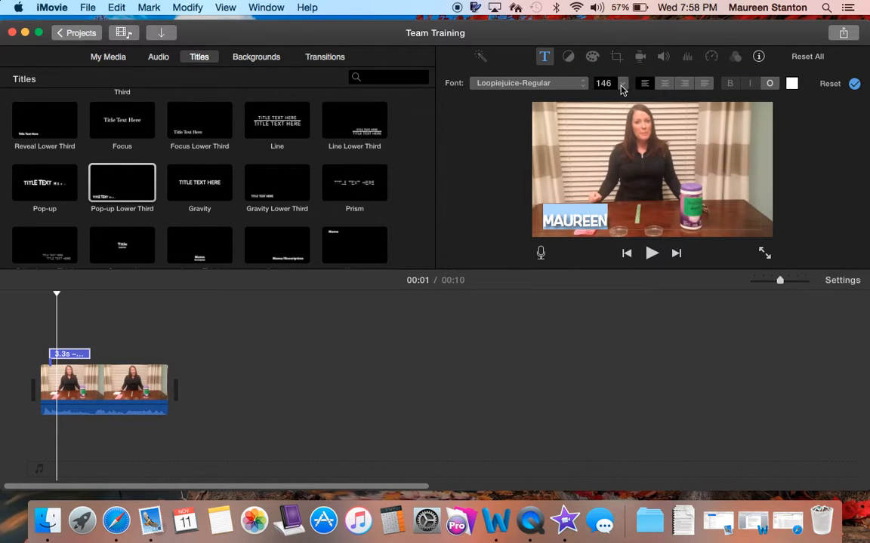
click(622, 83)
click(604, 98)
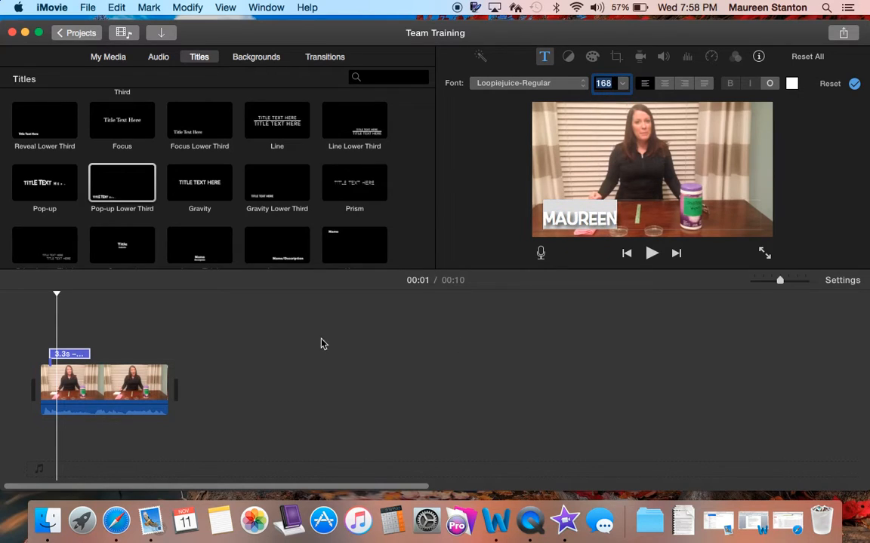
click(43, 326)
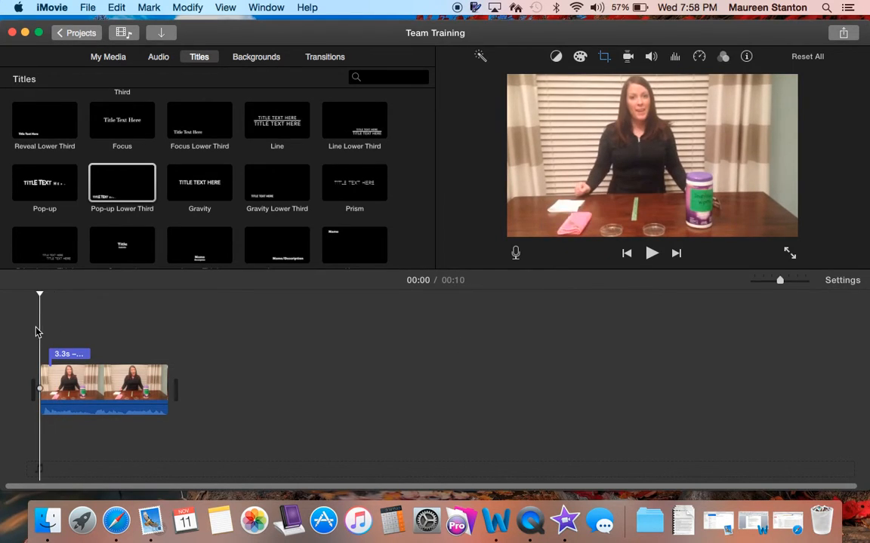
click(63, 354)
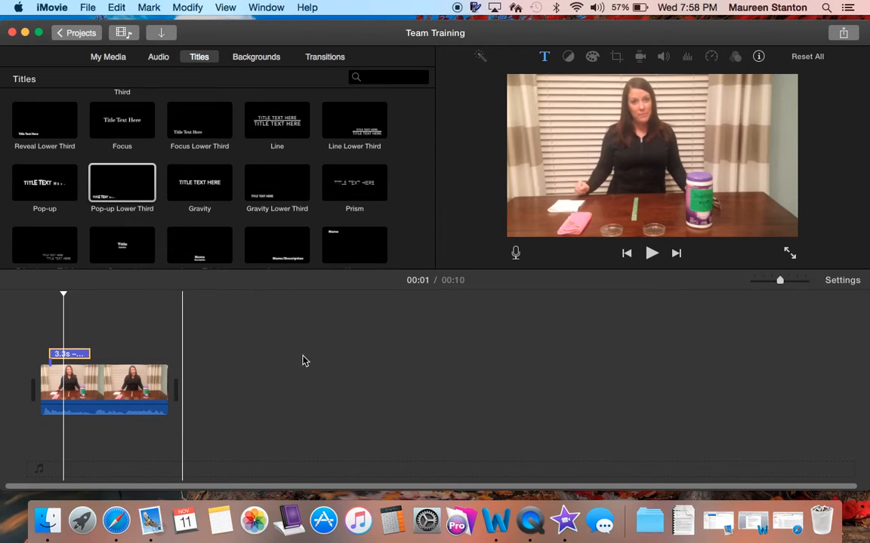
click(229, 360)
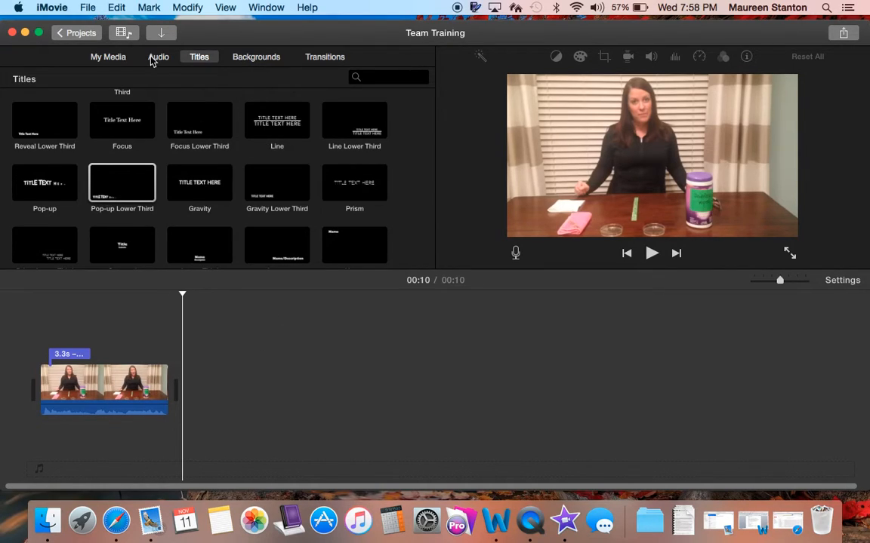
- Examine the available title styles through the end of the list, including Soft Bar - White and Paper
click(322, 59)
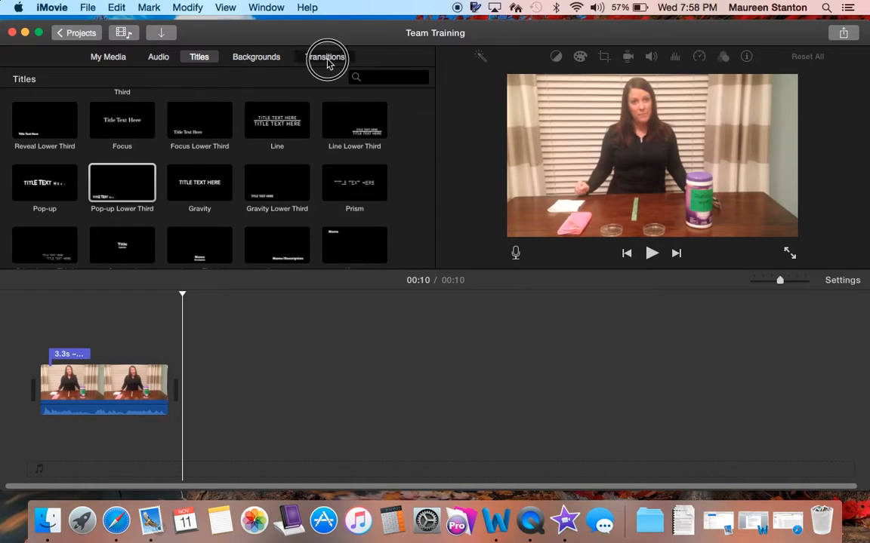
click(198, 57)
scroll(220, 198, up, 3)
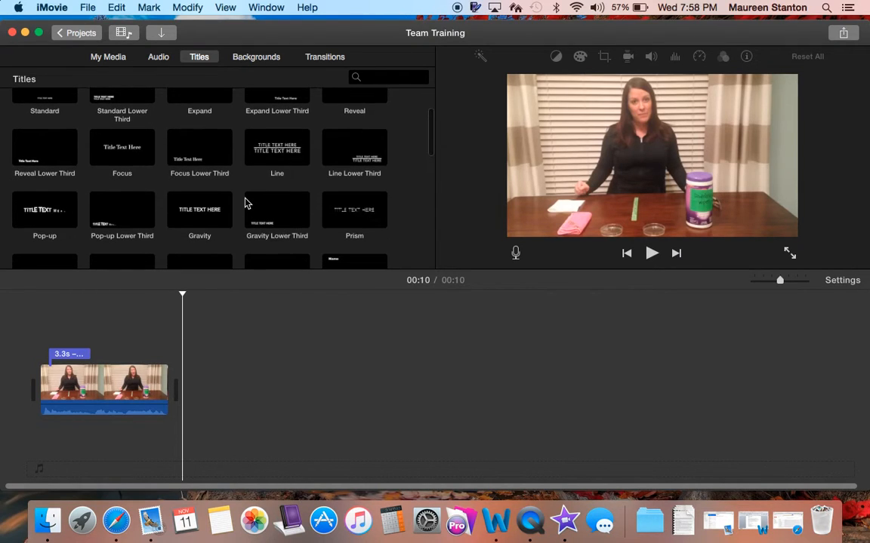
scroll(246, 201, down, 3)
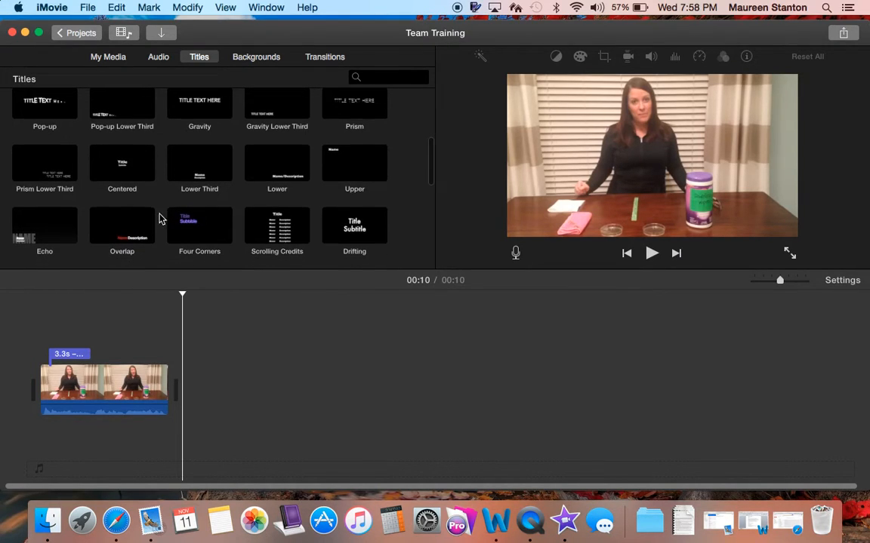
scroll(207, 219, down, 3)
scroll(203, 192, down, 5)
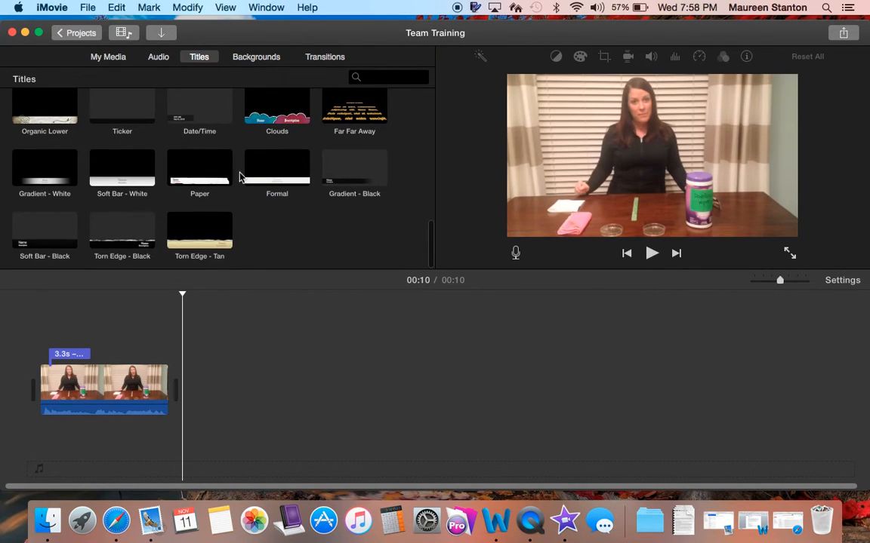
click(91, 170)
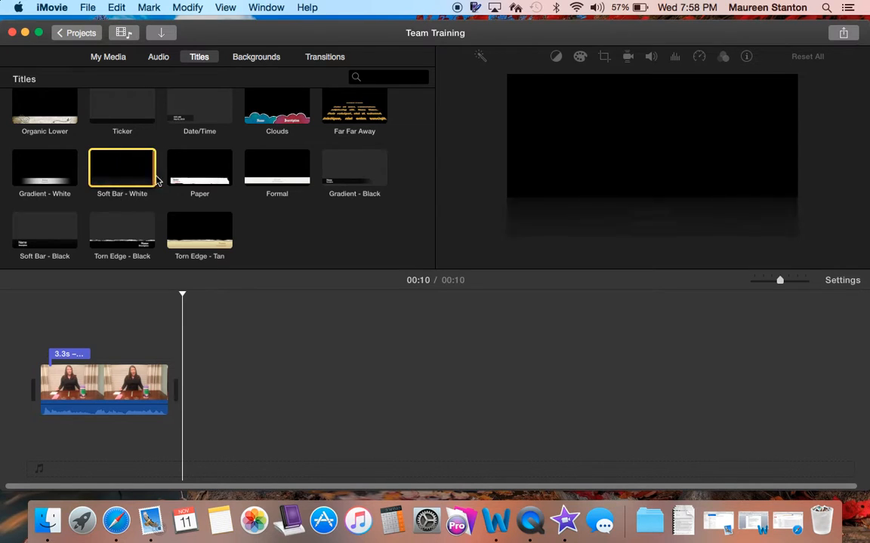
click(202, 174)
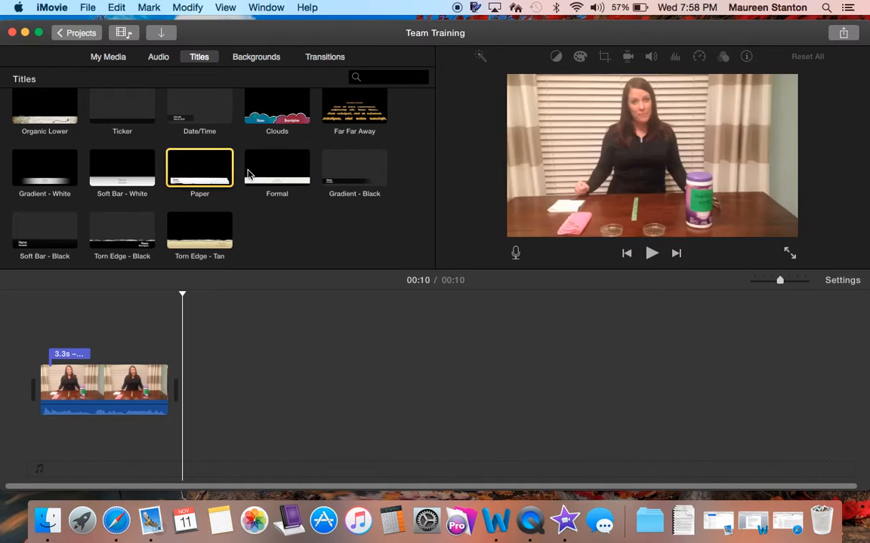
scroll(336, 235, up, 1)
scroll(336, 235, up, 10)
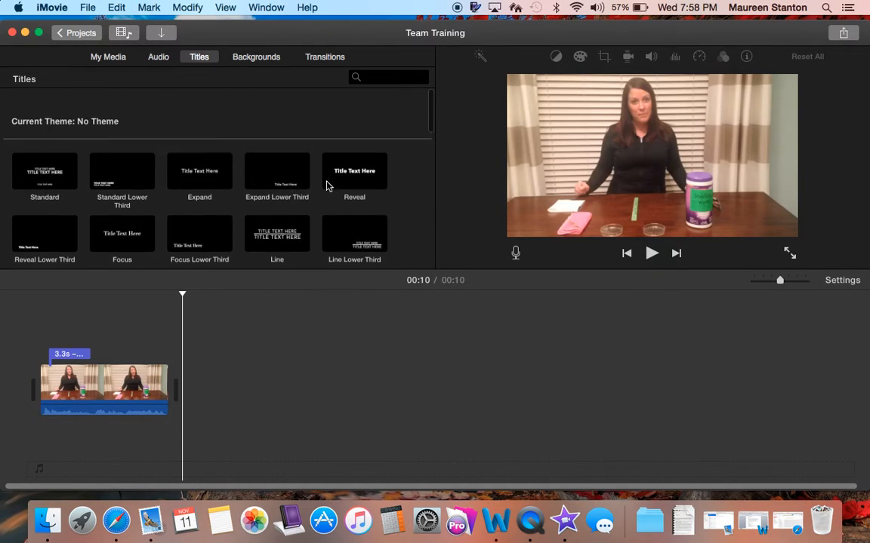
- Look through the available transitions and add Fade to Black at the beginning of the clip
click(333, 58)
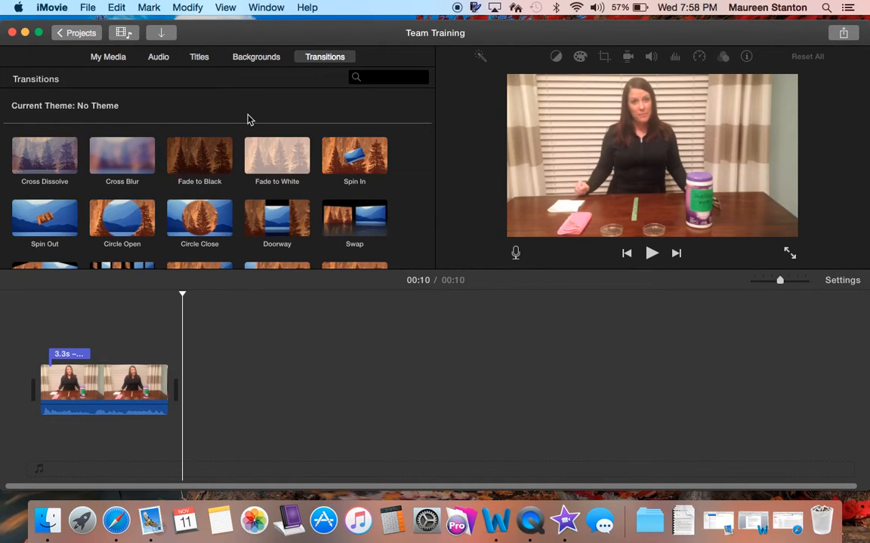
scroll(296, 172, down, 1)
click(341, 196)
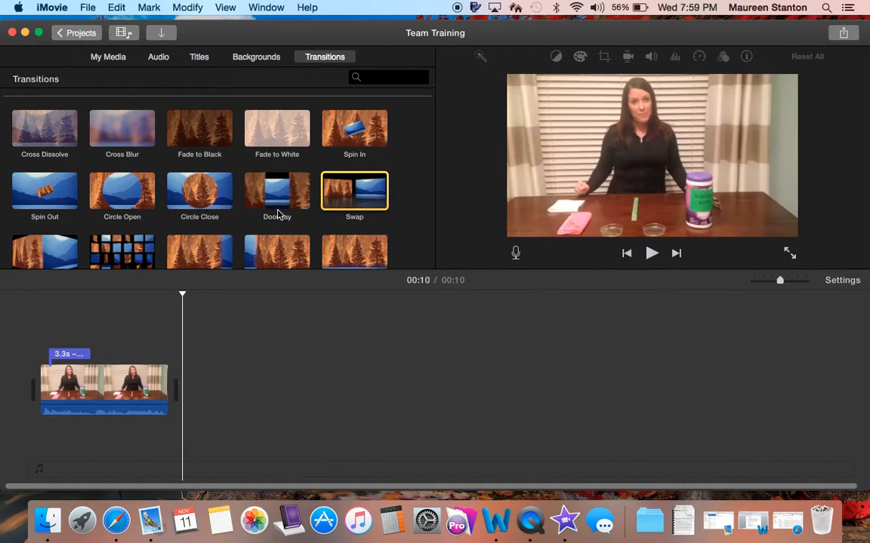
scroll(126, 184, up, 1)
click(179, 151)
drag(159, 177, 24, 394)
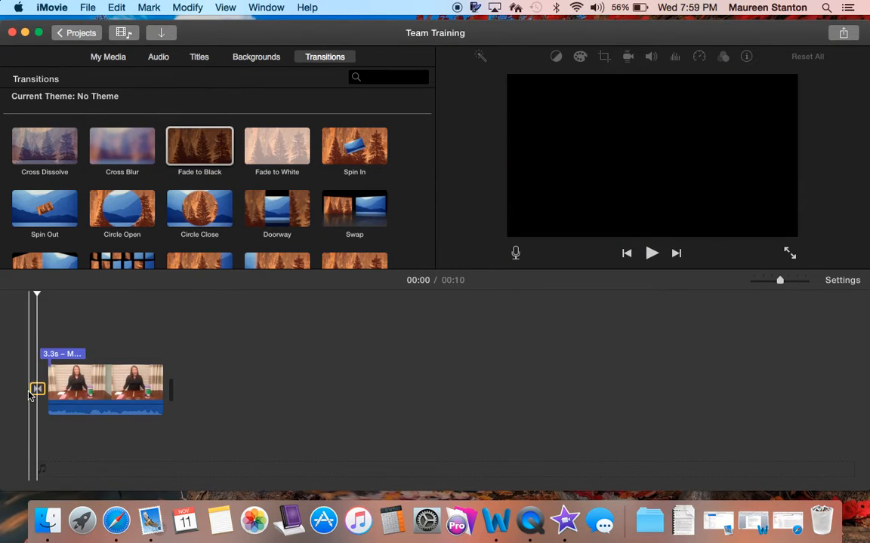
- Play the opening with its transition, move the name title later over the clip and replay the opening
click(22, 337)
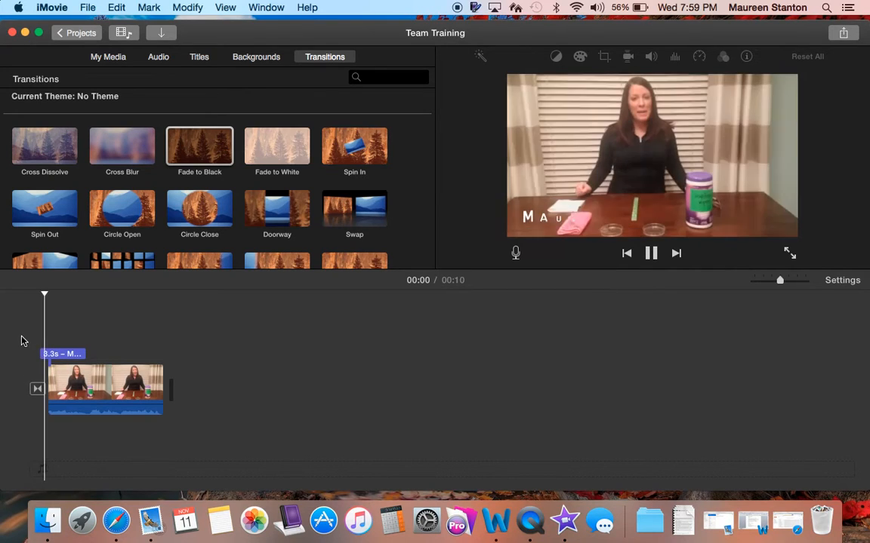
key(space)
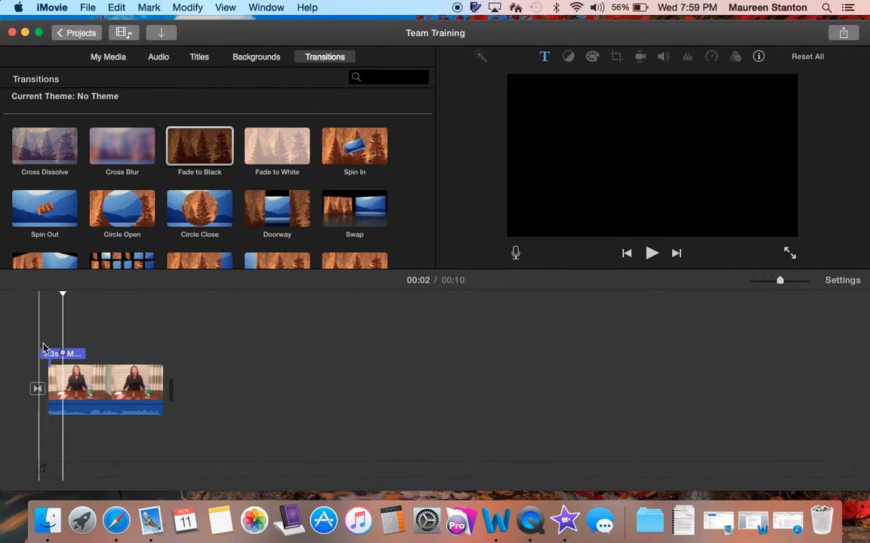
click(57, 355)
drag(57, 356, 73, 354)
click(29, 373)
key(space)
click(24, 375)
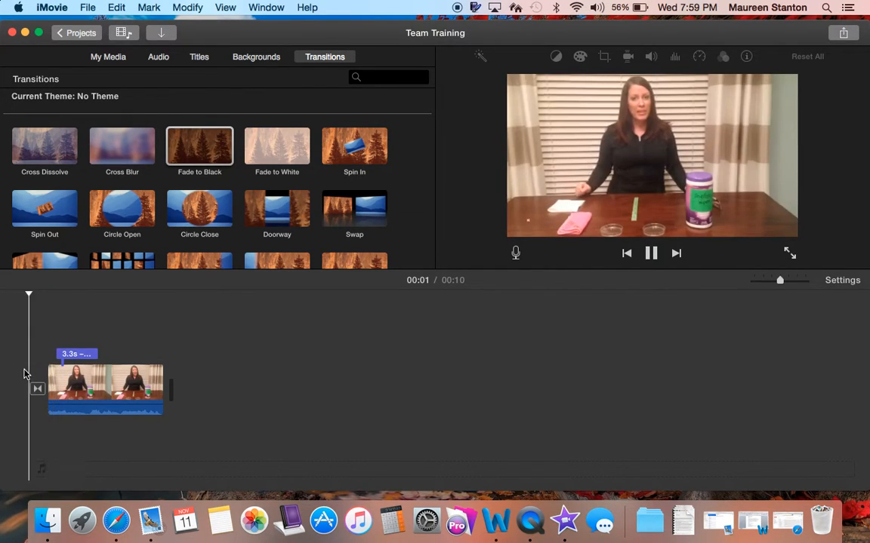
- Extend the clip's beginning so it lasts 9.7 seconds, and play the opening to check it
click(44, 375)
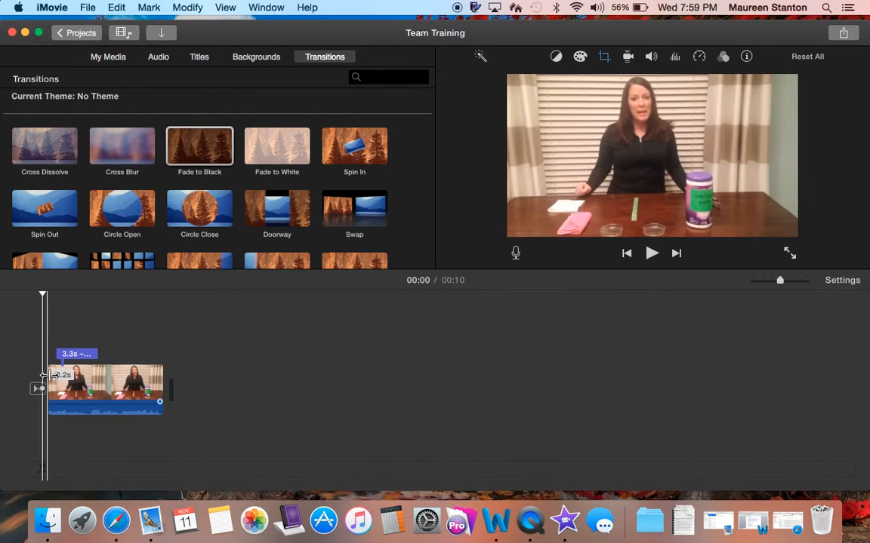
click(46, 375)
drag(48, 376, 40, 375)
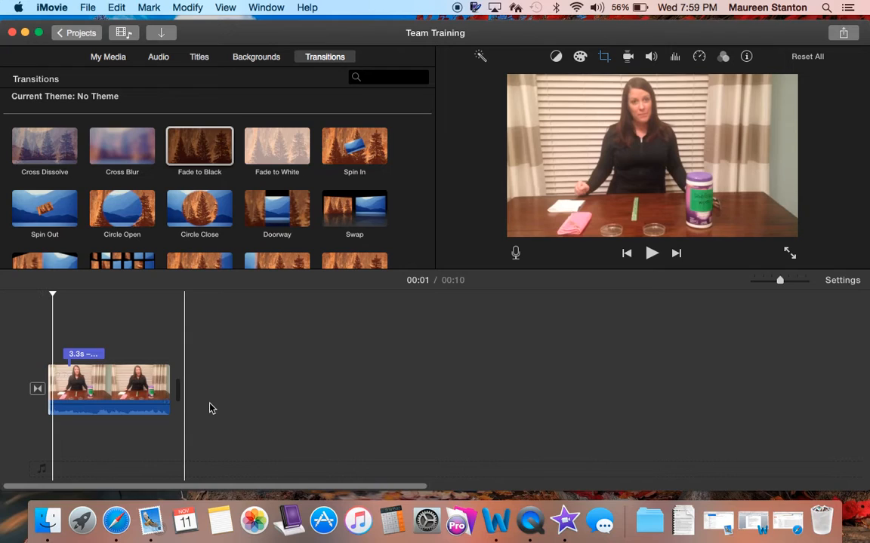
key(space)
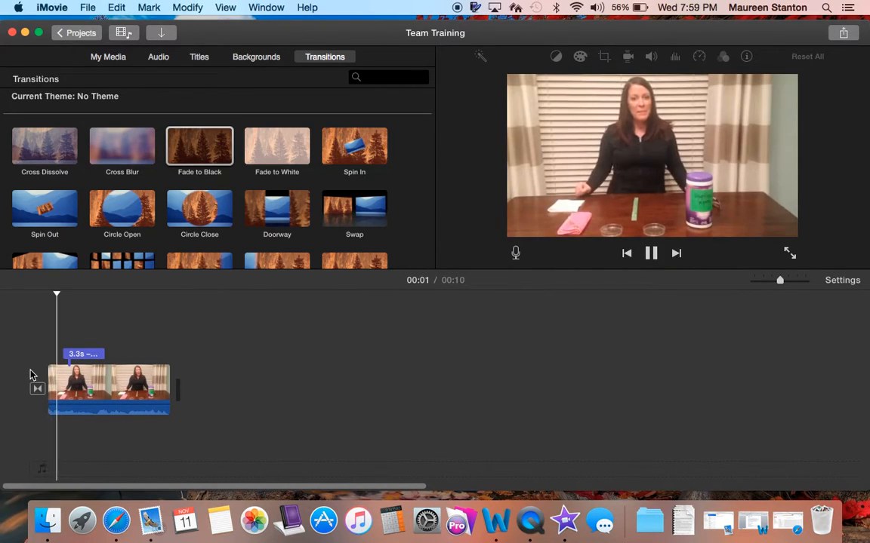
key(space)
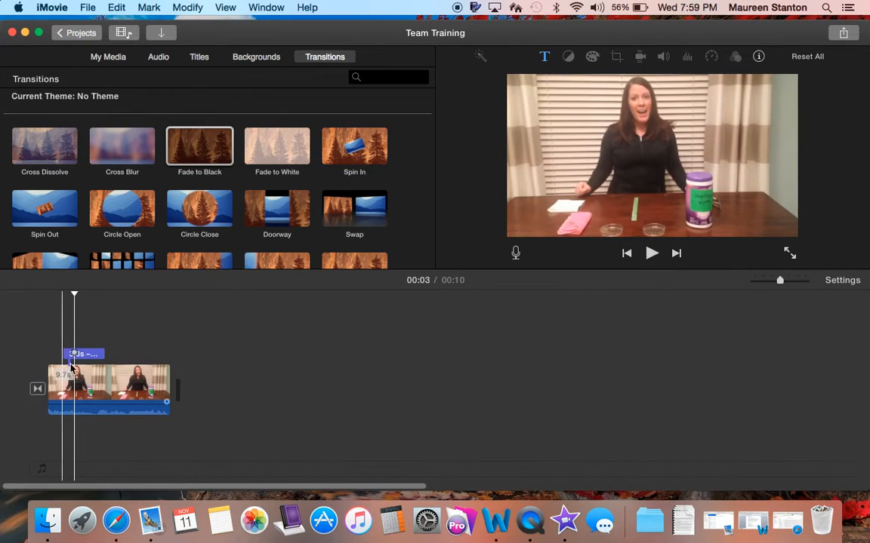
- Move the name title earlier so it begins right after the opening transition, and play the opening
drag(90, 353, 76, 352)
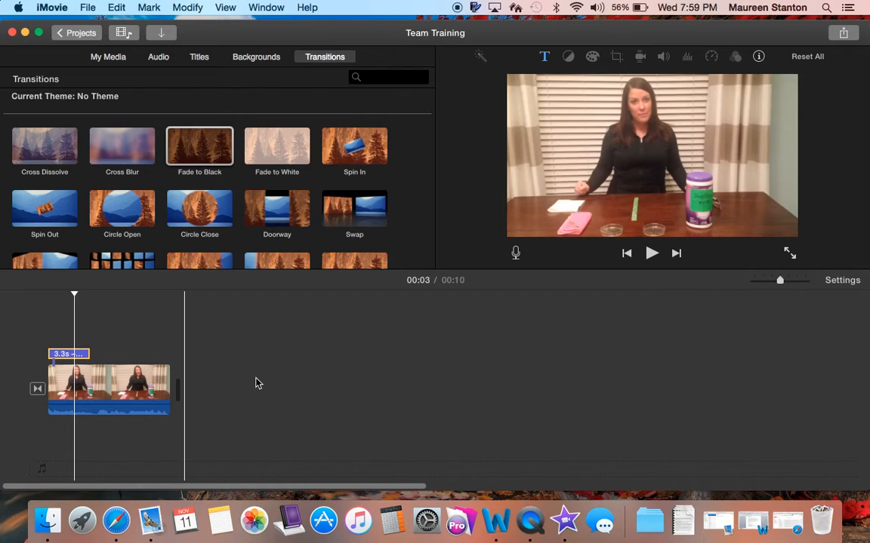
click(31, 342)
key(space)
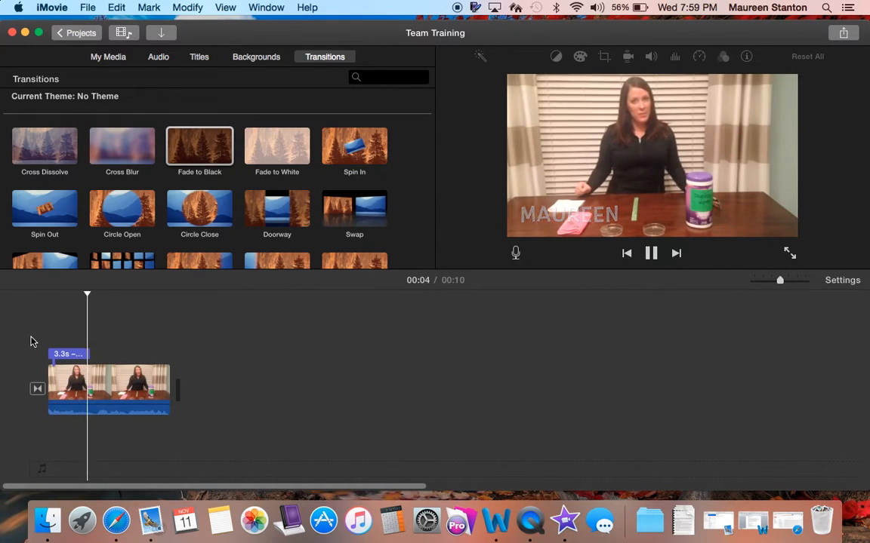
key(space)
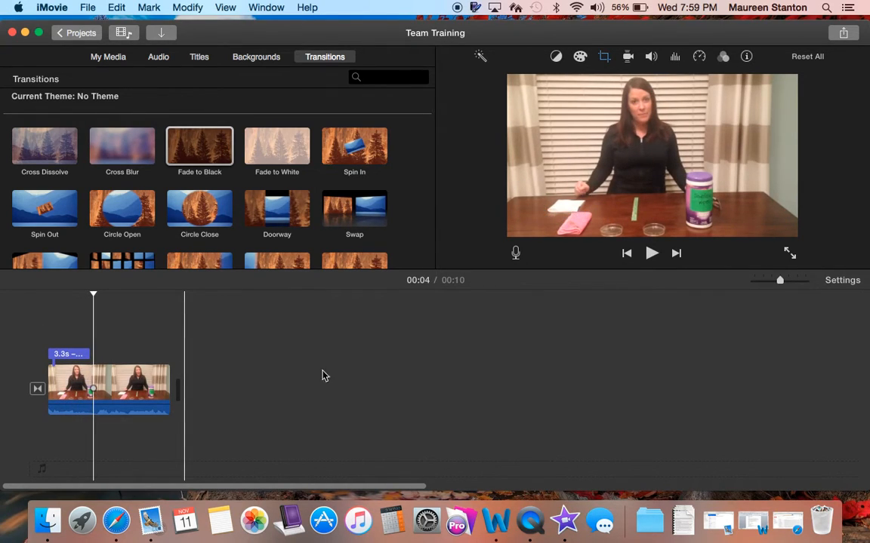
- Add a Circle Open transition at the end of the clip and delete it again
scroll(358, 390, right, 2)
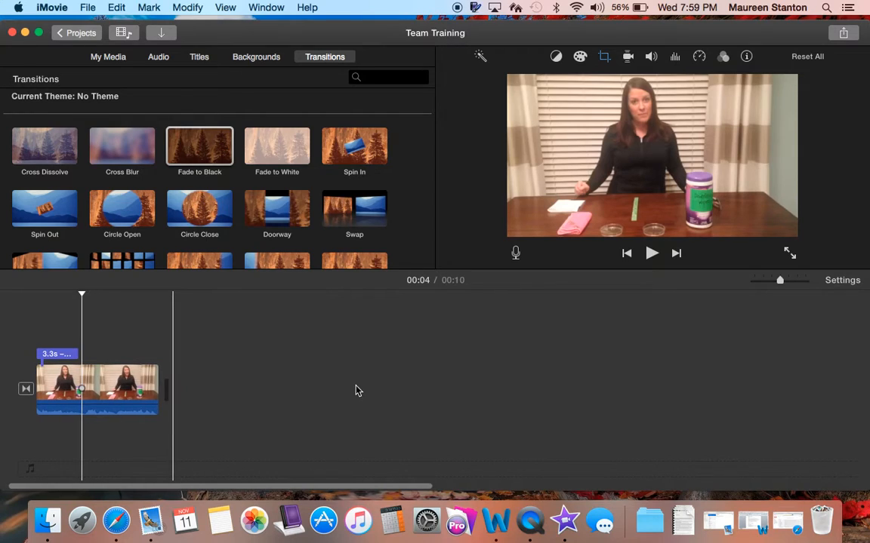
scroll(313, 369, right, 1)
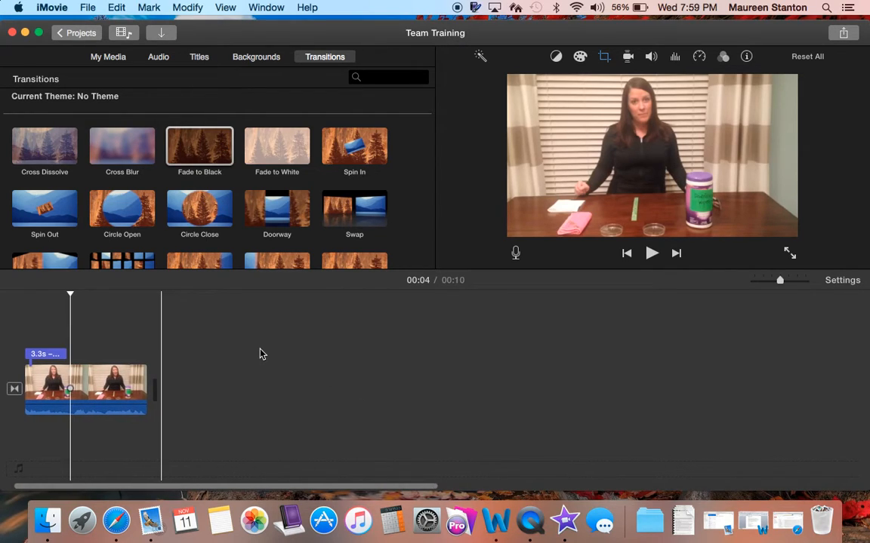
scroll(276, 356, right, 1)
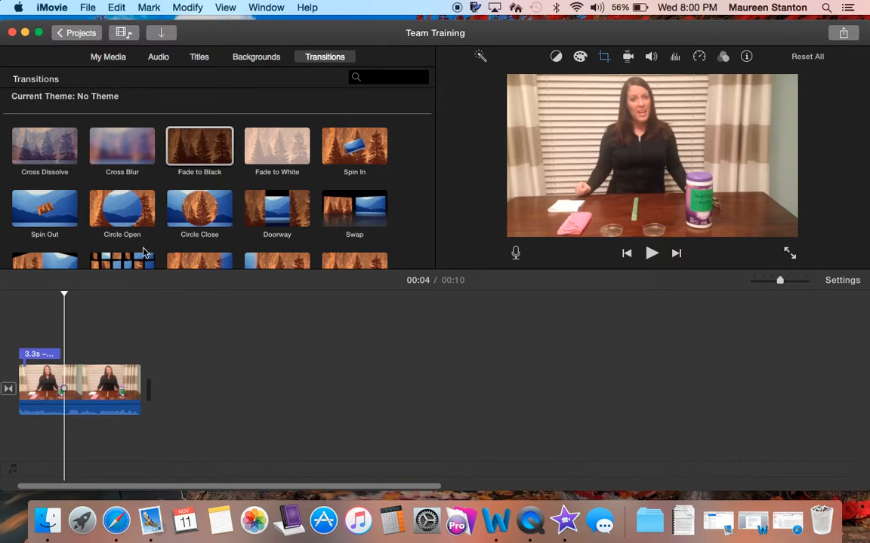
drag(132, 224, 147, 396)
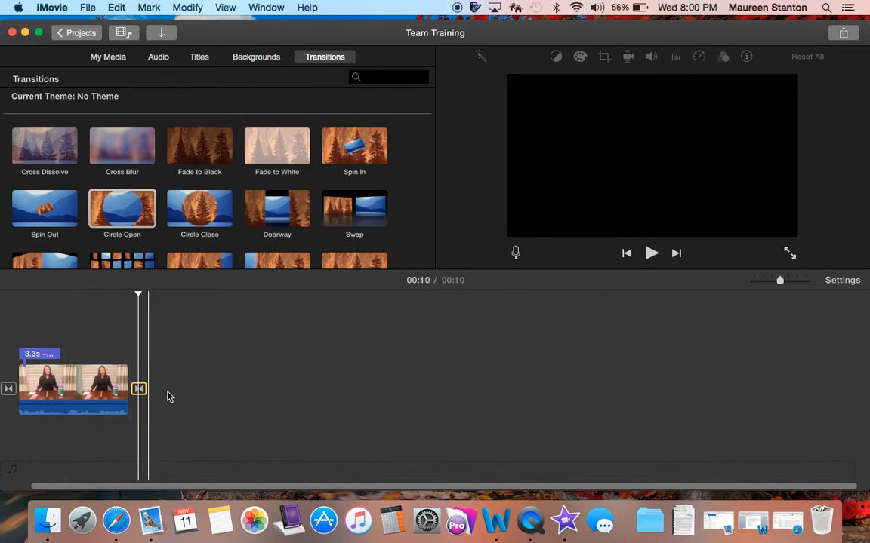
click(138, 389)
key(Delete)
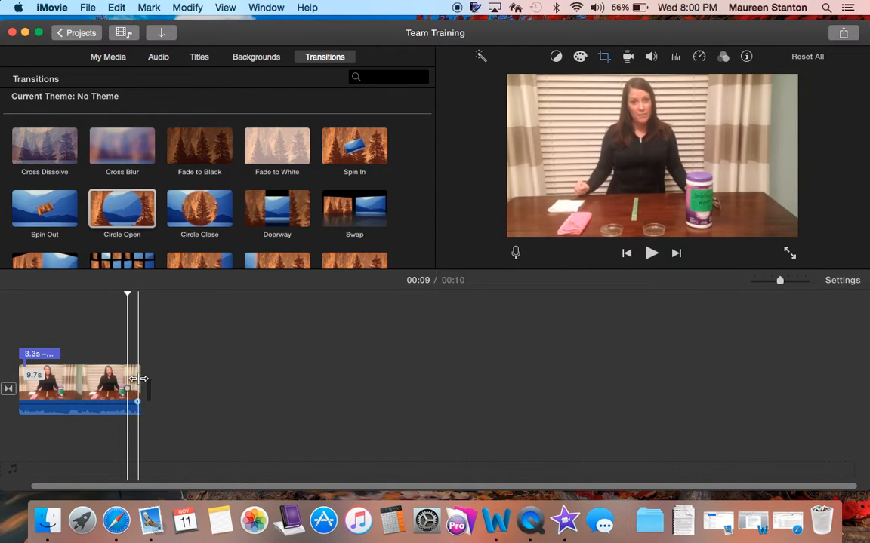
- Add a Circle Open transition at the end of the clip and extend the clip's ending so it lasts 9.5 seconds
drag(132, 217, 140, 388)
click(106, 382)
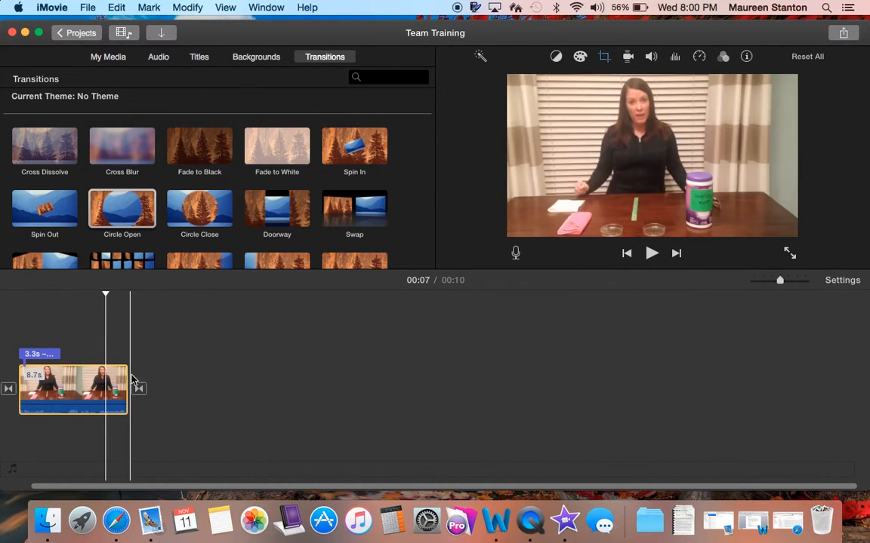
click(127, 380)
drag(127, 379, 137, 381)
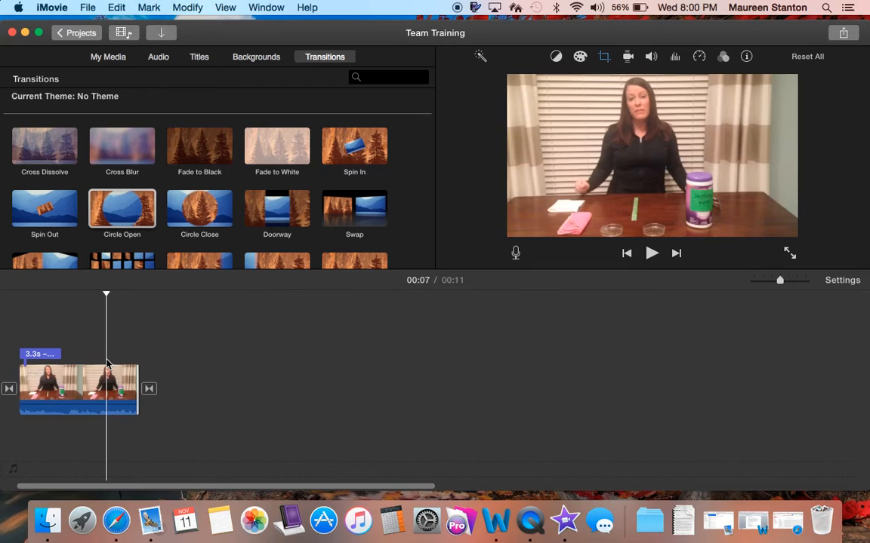
key(space)
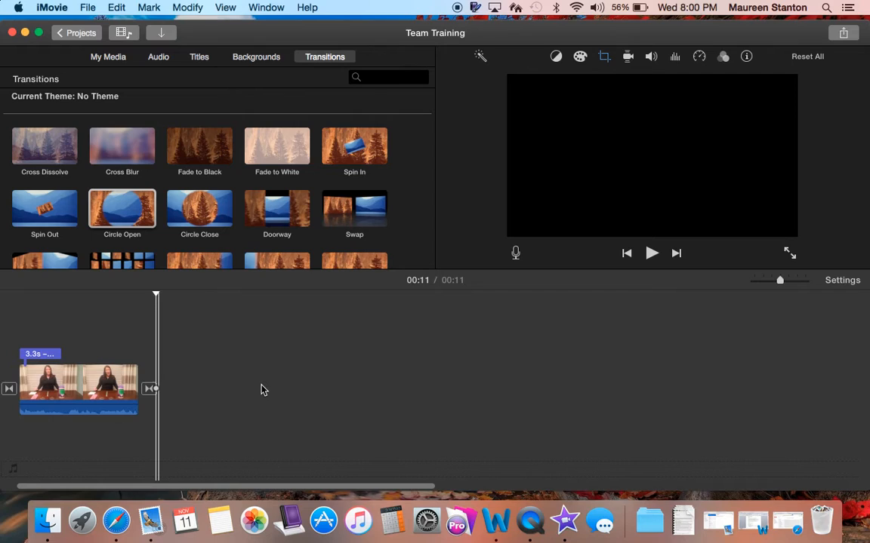
click(129, 387)
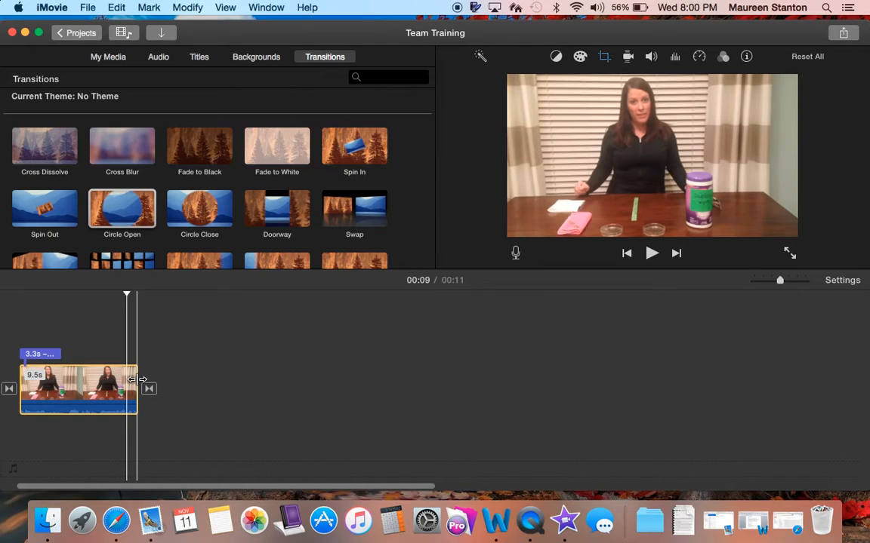
click(134, 380)
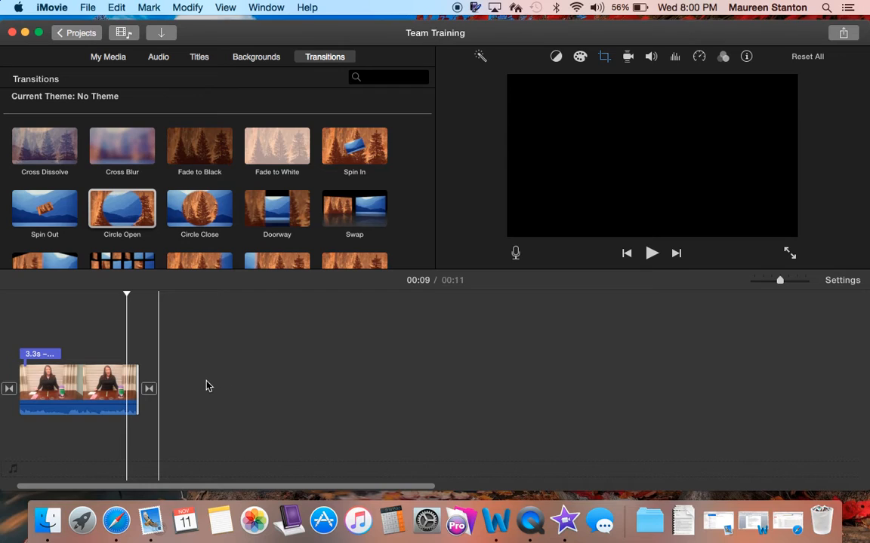
click(187, 7)
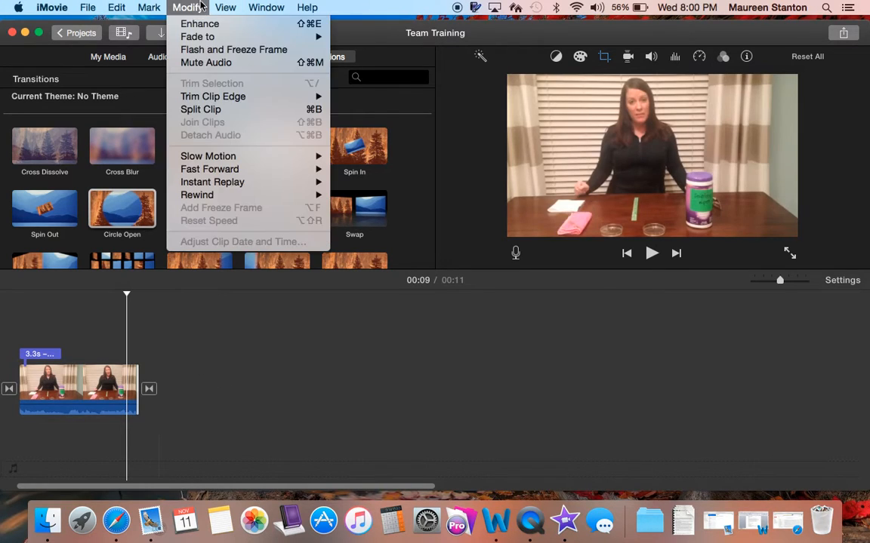
click(156, 347)
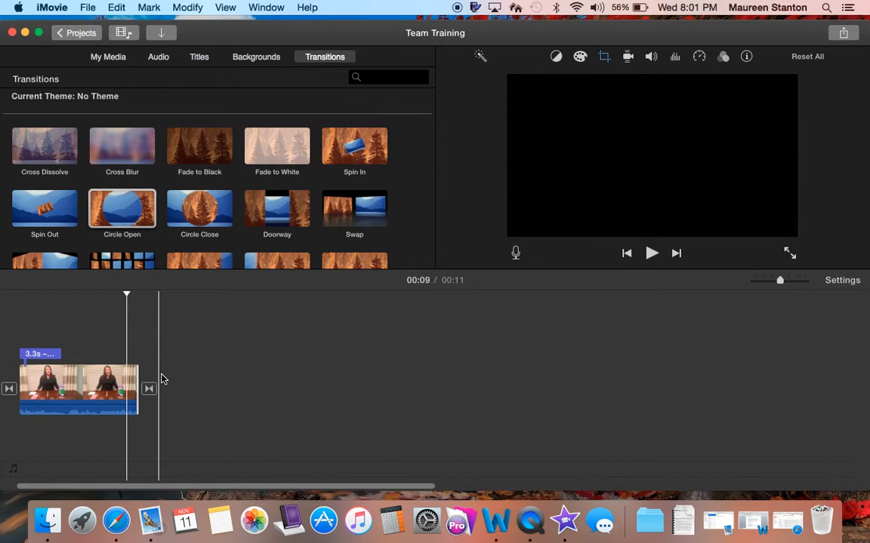
scroll(208, 373, left, 2)
scroll(241, 380, left, 2)
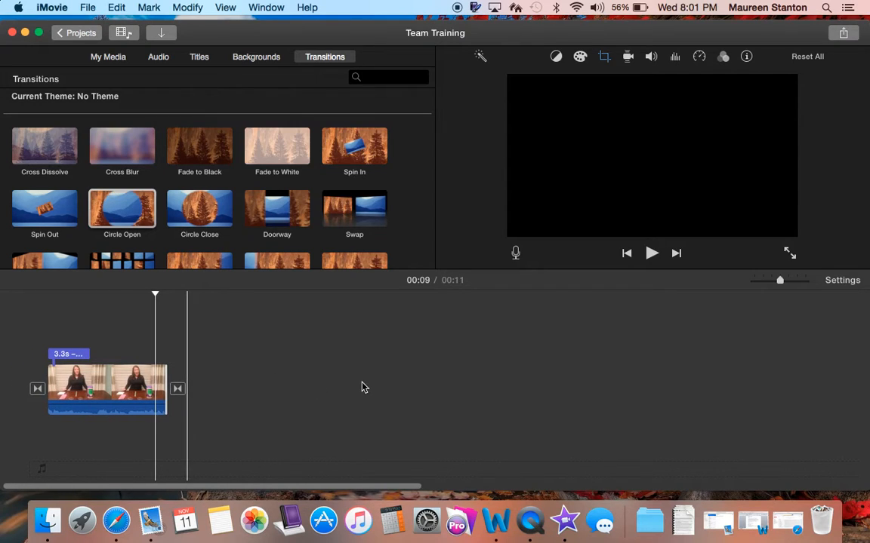
scroll(325, 360, right, 2)
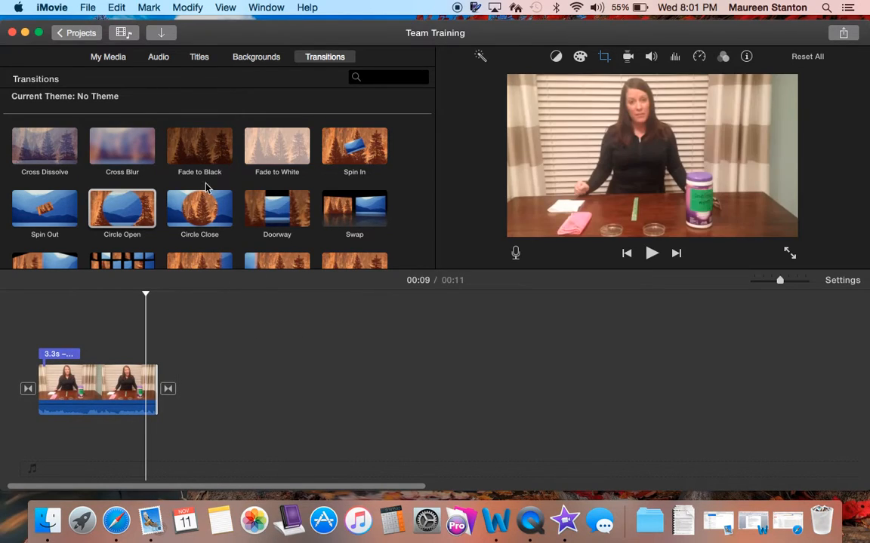
- Browse the available maps and backgrounds, from the globe and map styles to the patterned and solid-colour ones
click(256, 58)
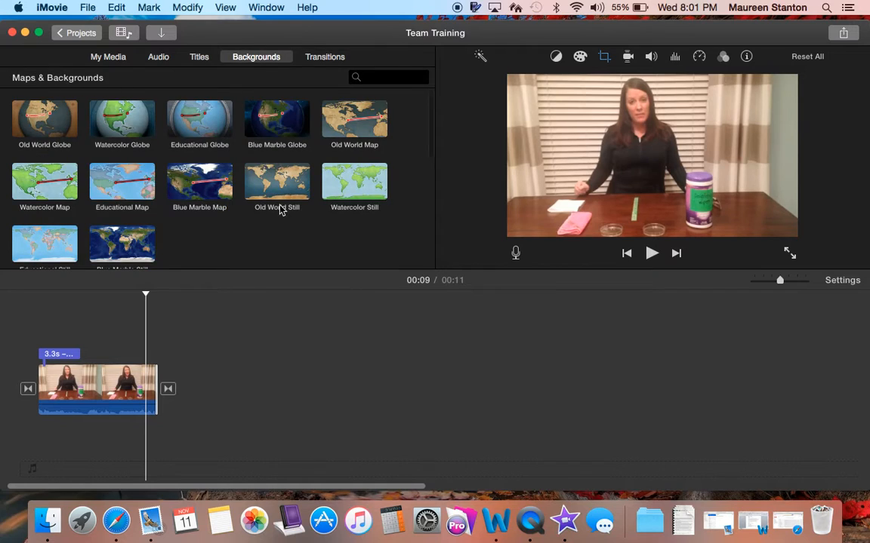
scroll(197, 183, down, 1)
scroll(227, 188, down, 3)
scroll(252, 190, up, 5)
scroll(292, 219, down, 3)
scroll(291, 221, down, 6)
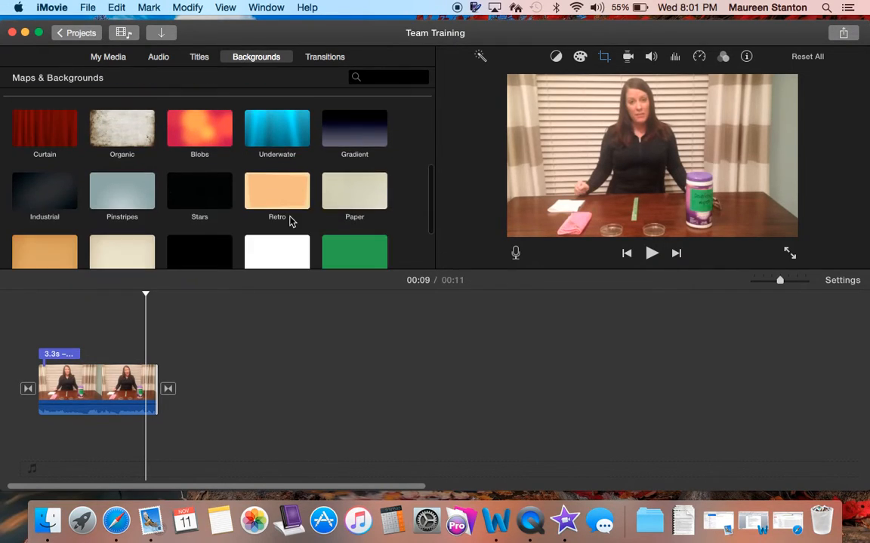
scroll(292, 221, down, 1)
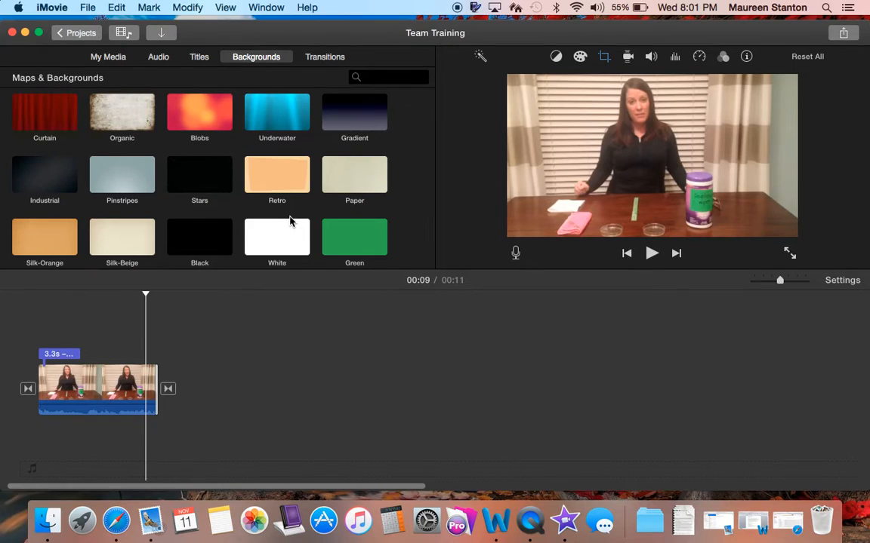
scroll(291, 221, down, 2)
scroll(291, 221, down, 1)
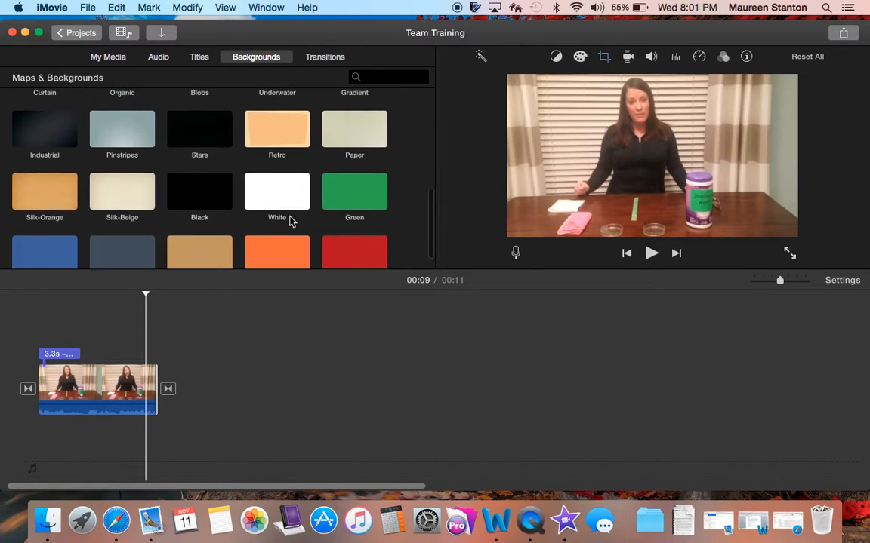
scroll(270, 207, down, 2)
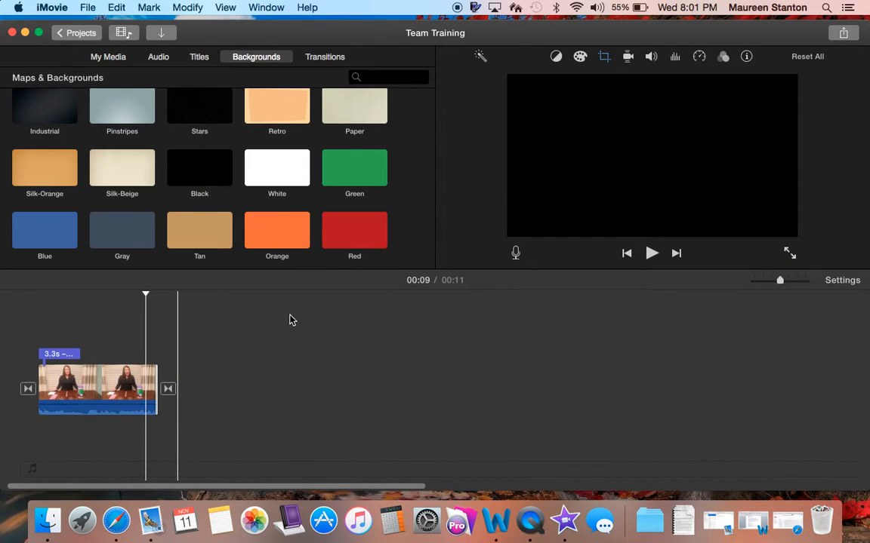
scroll(175, 201, up, 8)
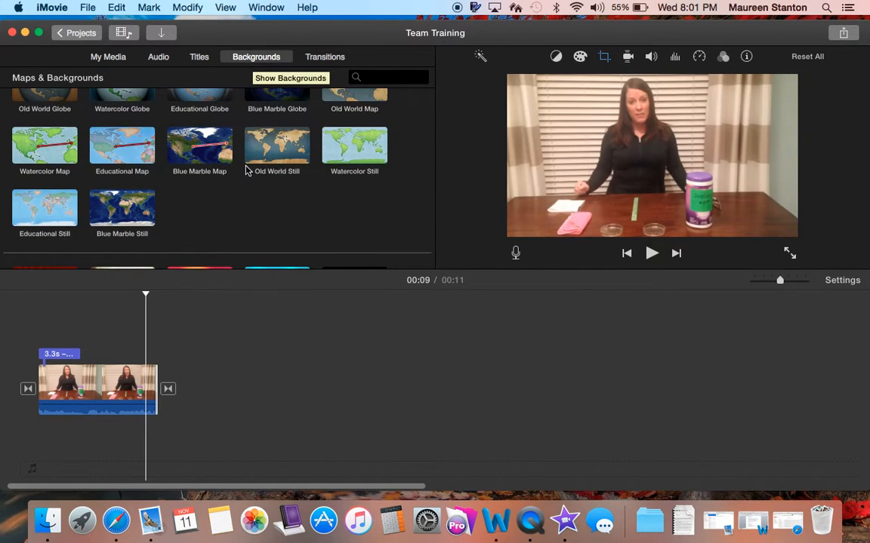
scroll(244, 124, up, 2)
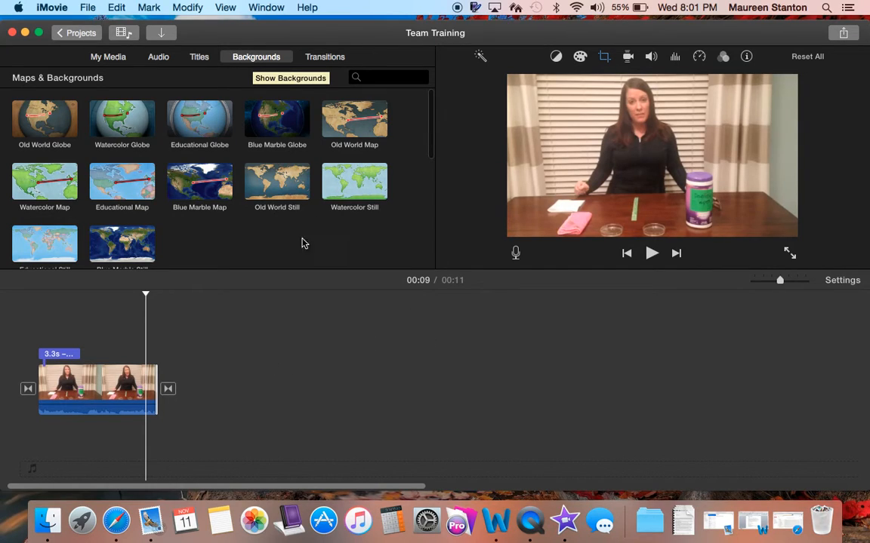
- Insert the Pinstripes background between the opening transition and the clip, and play the opening
scroll(422, 177, down, 3)
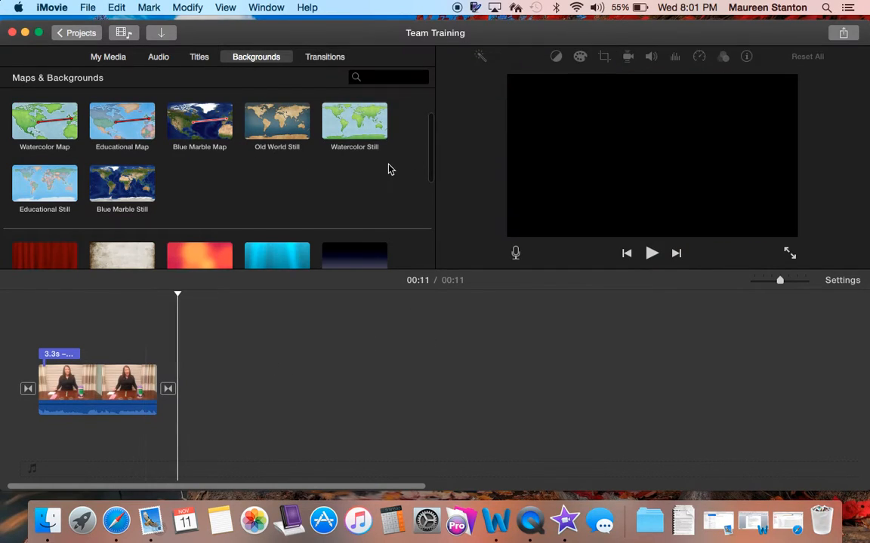
scroll(366, 170, down, 5)
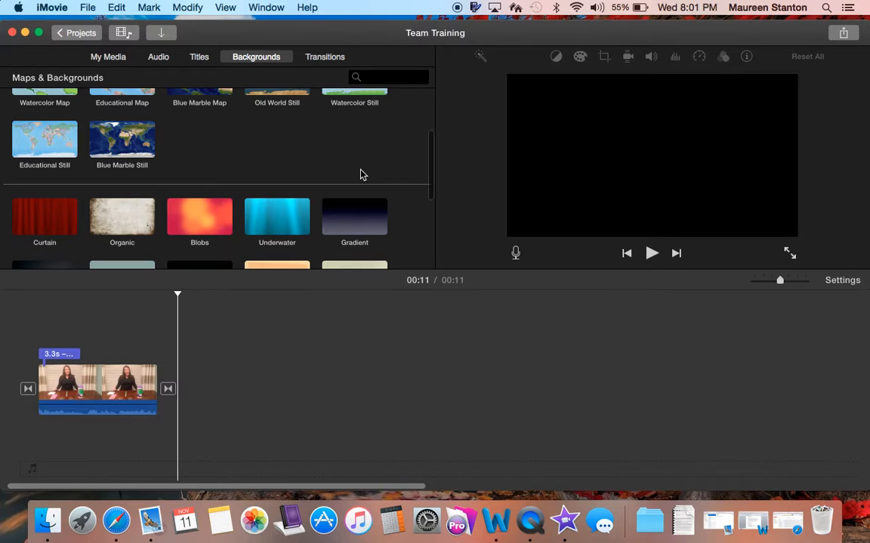
scroll(361, 175, down, 3)
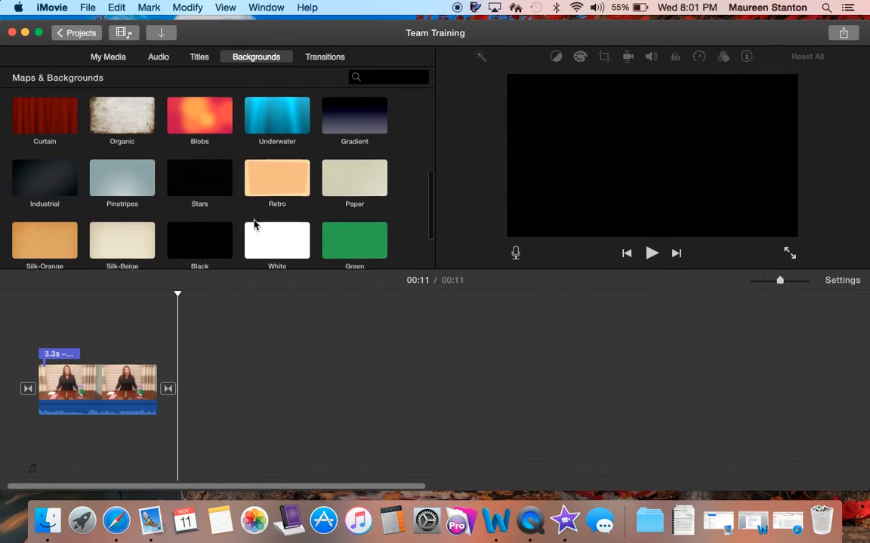
scroll(254, 224, down, 3)
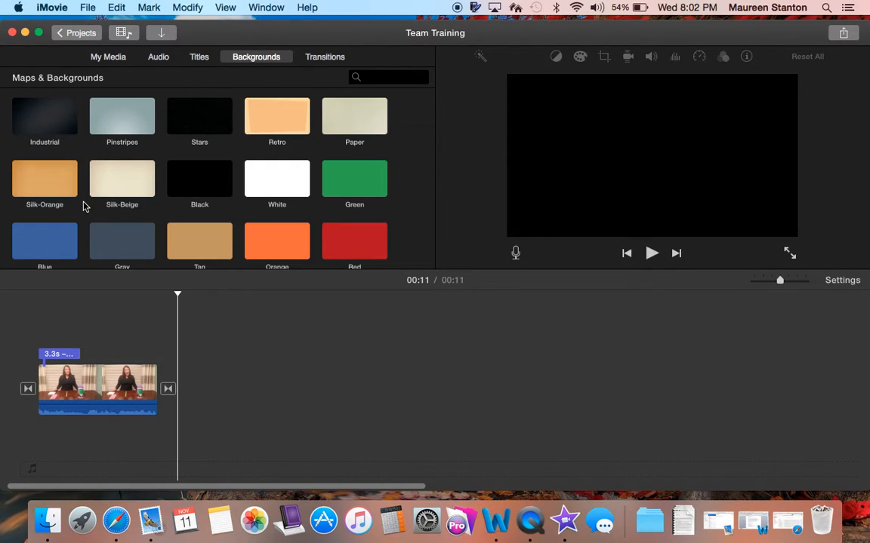
click(119, 120)
drag(118, 119, 39, 397)
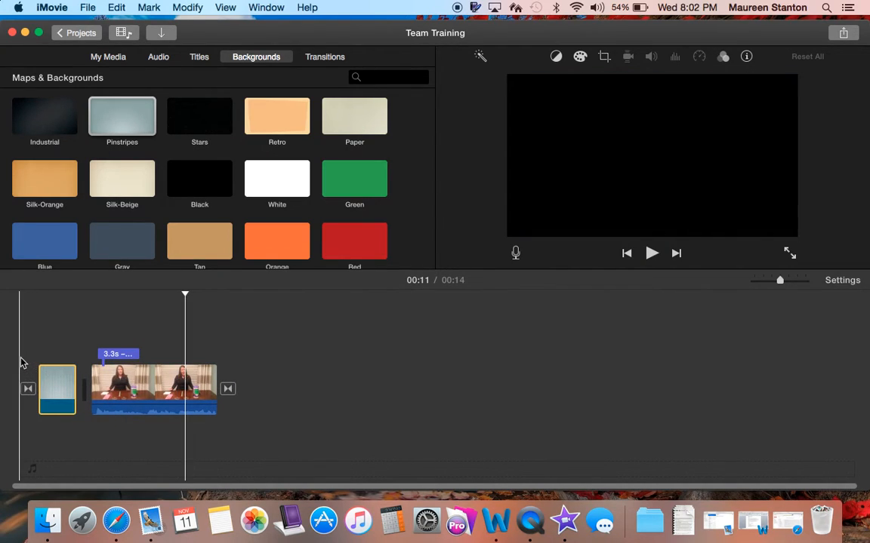
click(22, 363)
key(space)
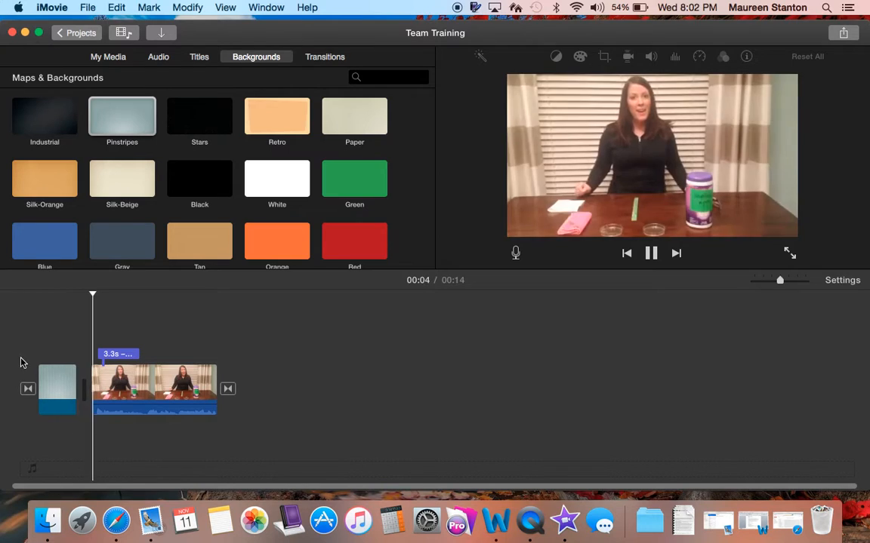
key(space)
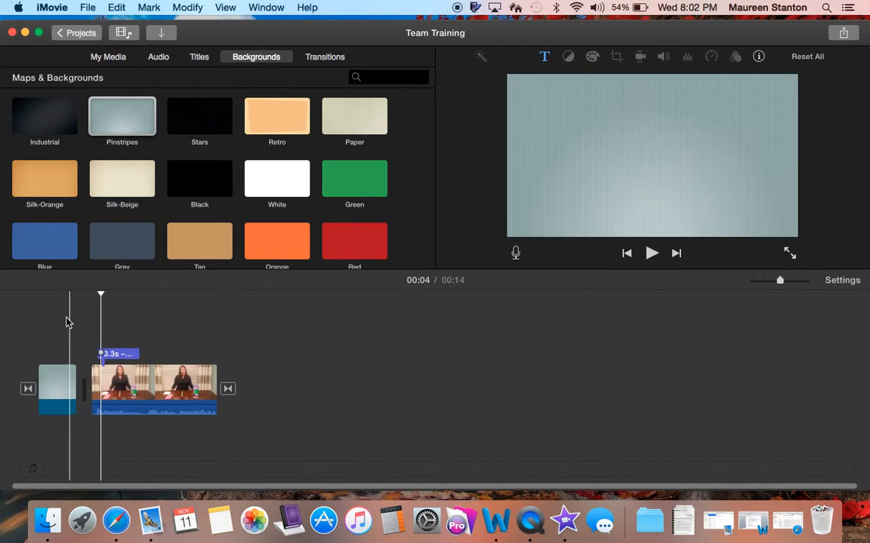
- Add a Doorway transition between the Pinstripes background and the demonstration clip, and play the opening
click(317, 60)
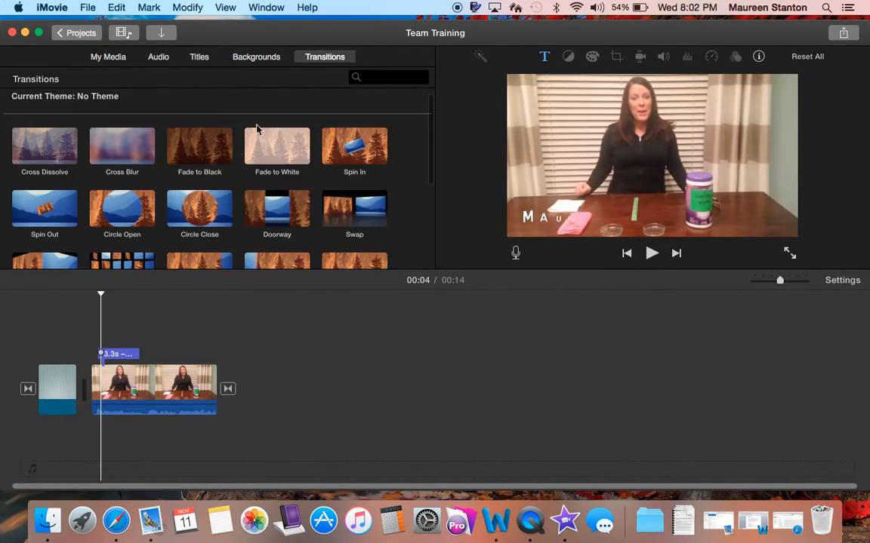
scroll(86, 201, down, 2)
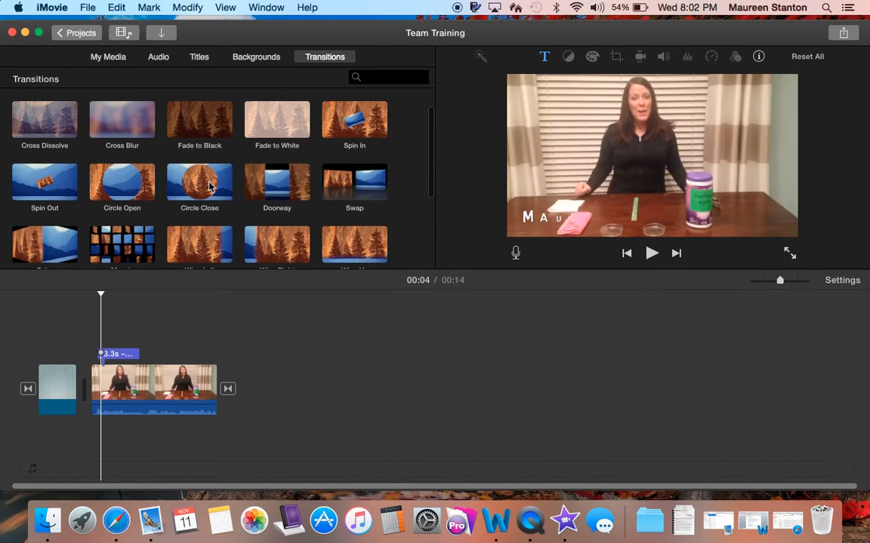
drag(296, 203, 81, 389)
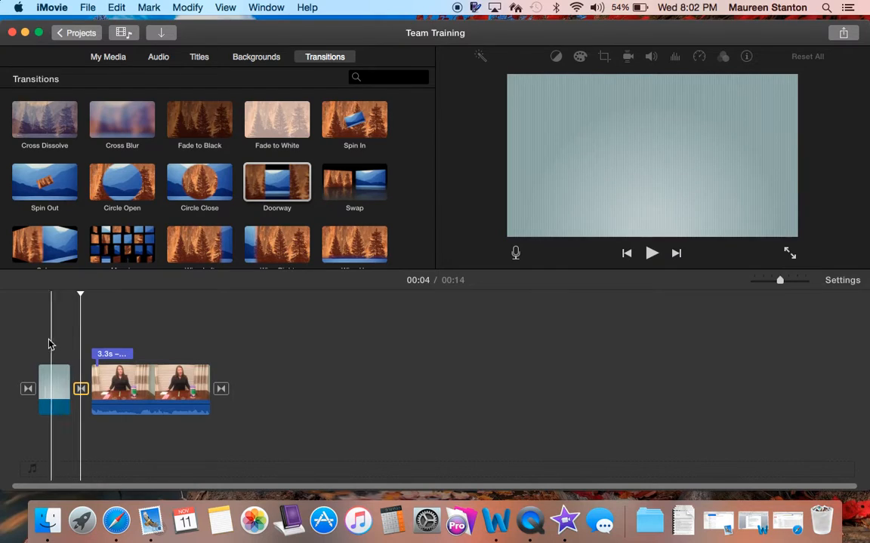
click(26, 339)
key(space)
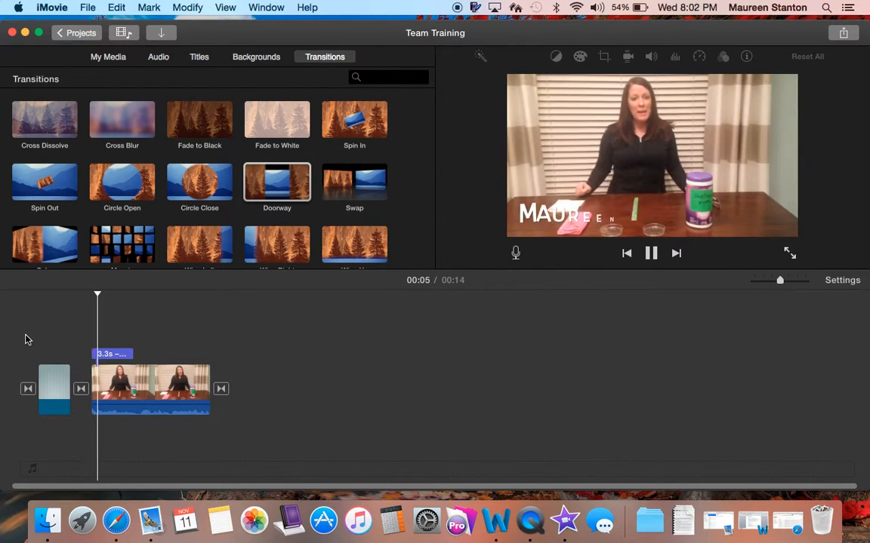
key(space)
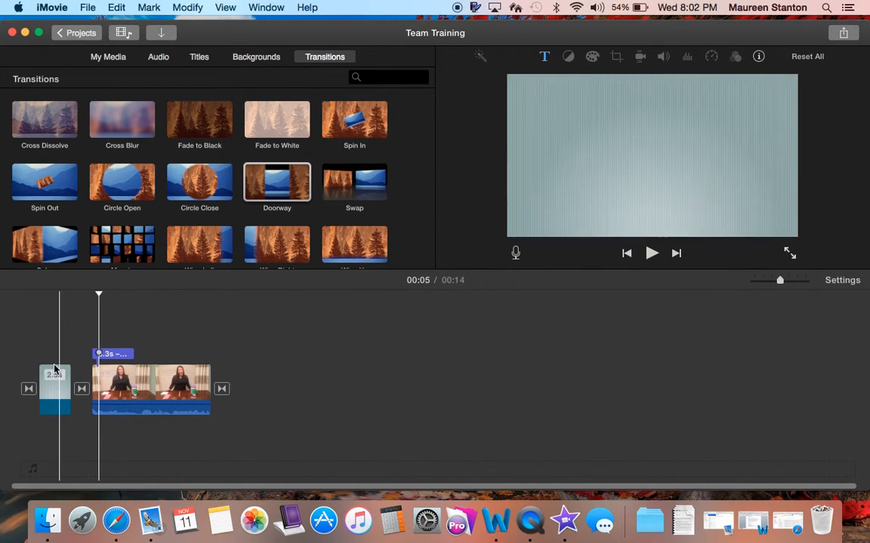
- Stretch the Pinstripes background to 16.9 seconds and shorten it again to a few seconds
click(48, 388)
drag(70, 388, 251, 394)
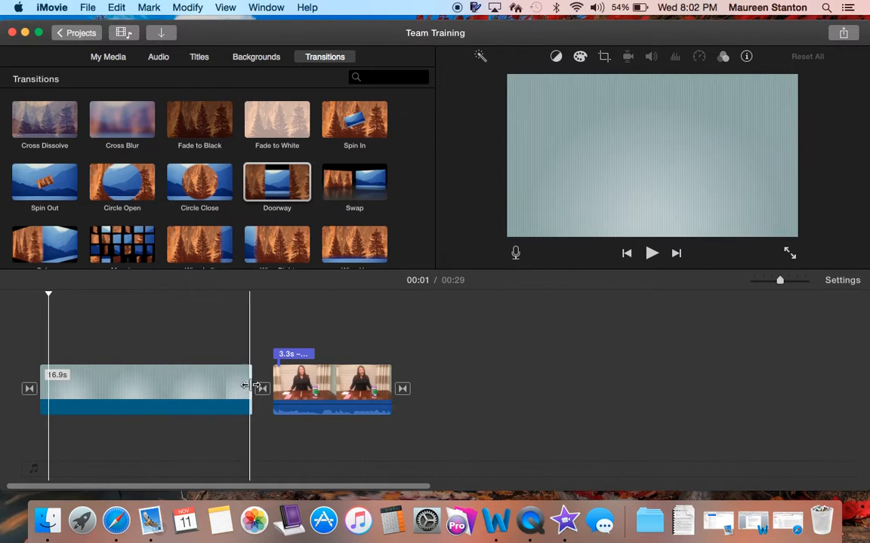
click(237, 378)
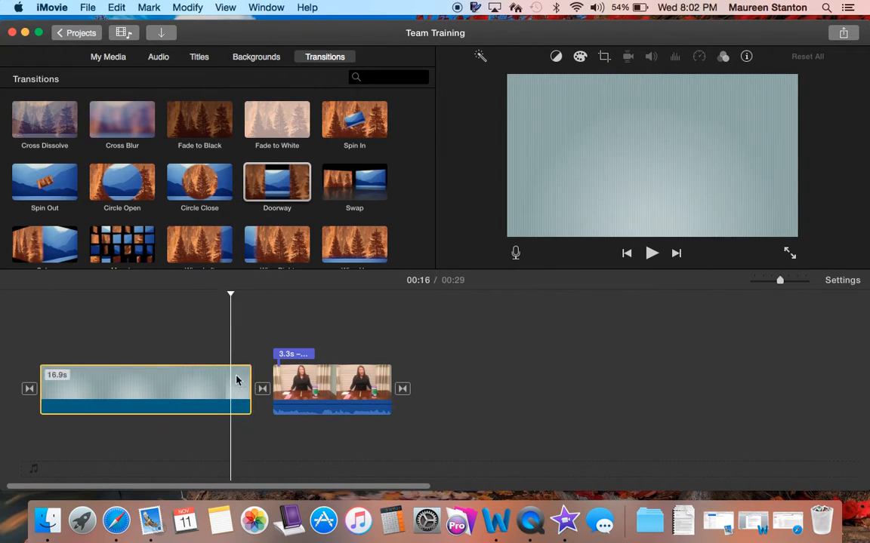
drag(248, 375, 68, 376)
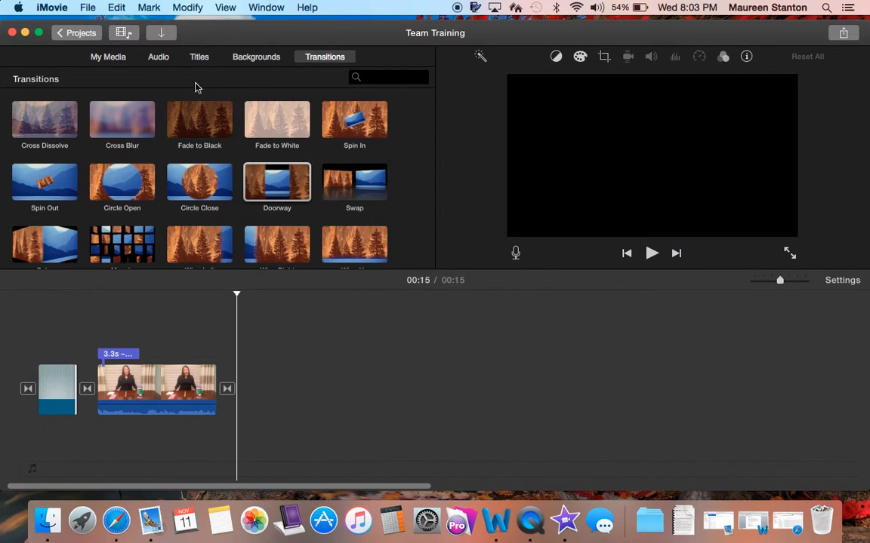
- Browse the title styles and add a Gravity title over the opening Pinstripes background
click(198, 58)
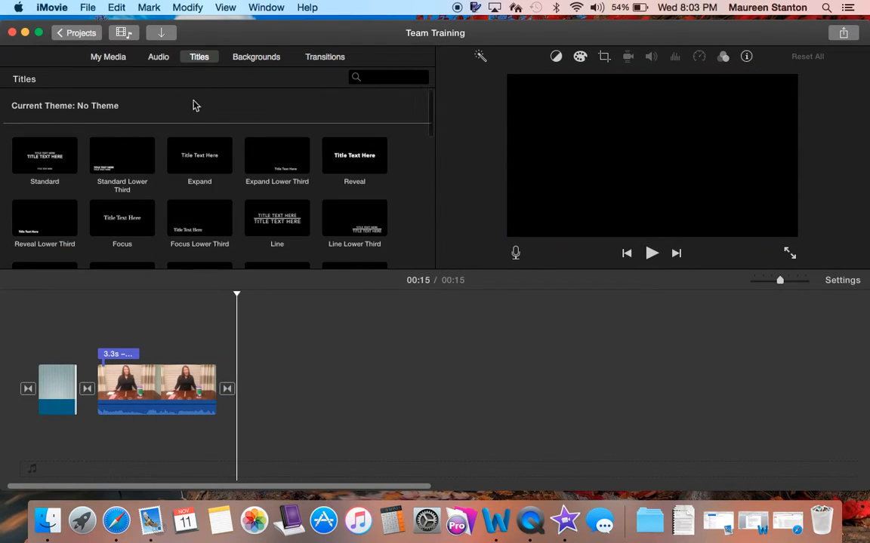
scroll(227, 196, down, 1)
scroll(210, 185, down, 5)
scroll(209, 183, up, 5)
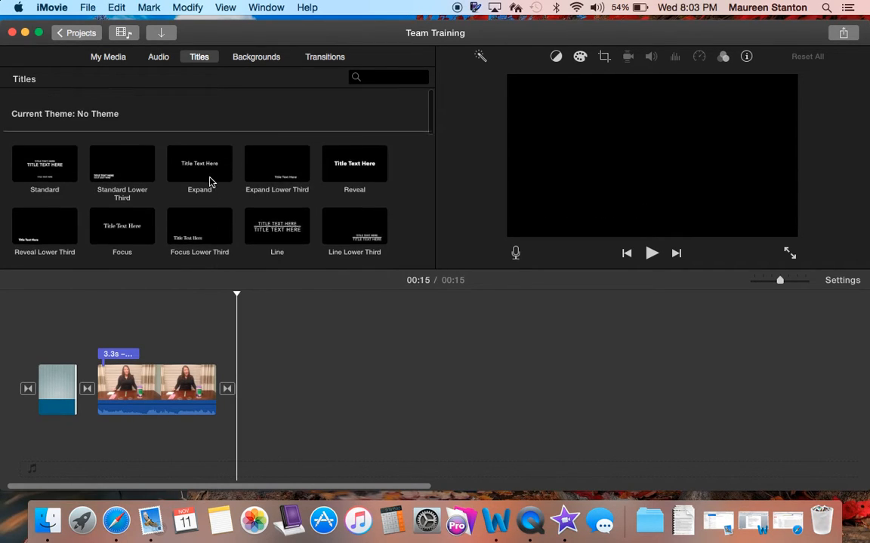
scroll(208, 189, down, 10)
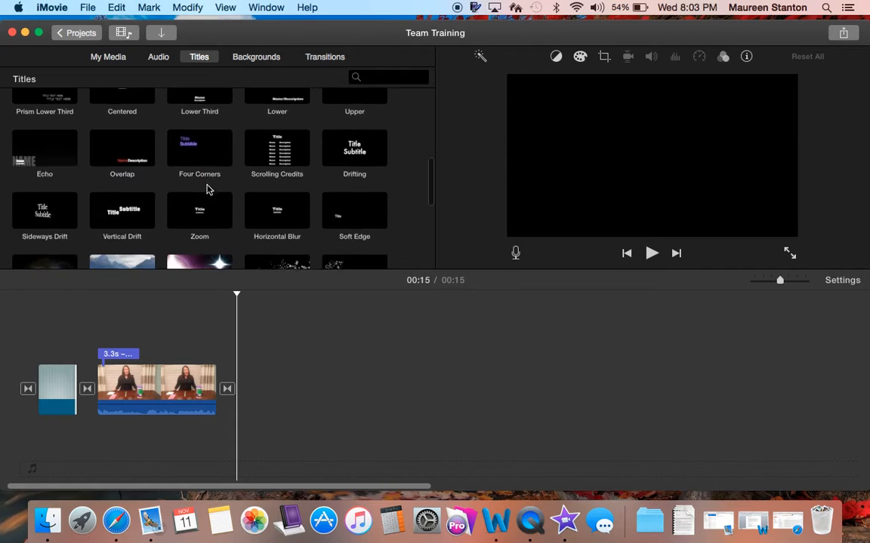
scroll(208, 189, down, 2)
scroll(207, 188, up, 10)
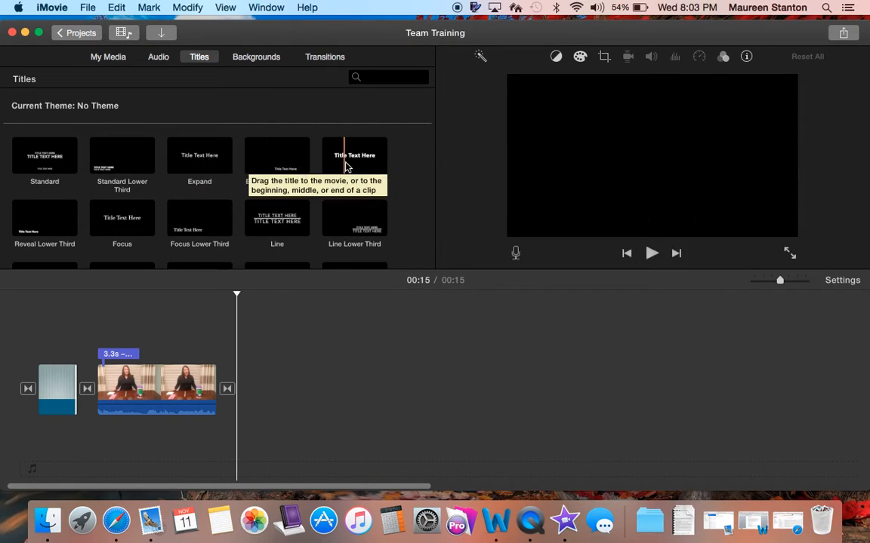
scroll(257, 171, down, 2)
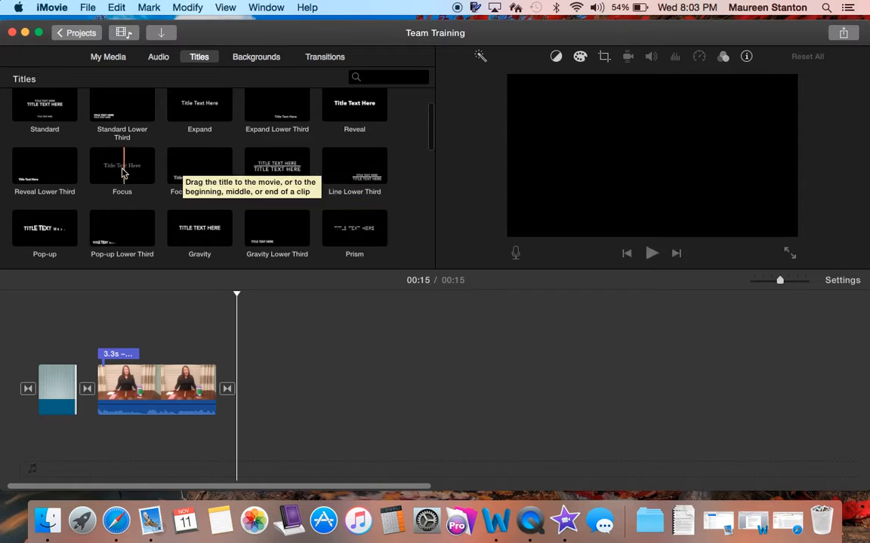
scroll(136, 173, down, 2)
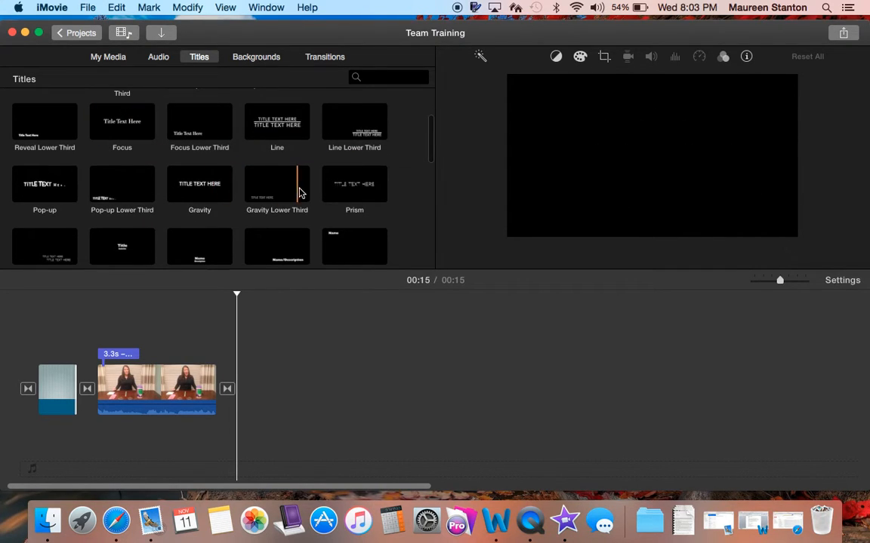
drag(189, 185, 78, 355)
click(83, 352)
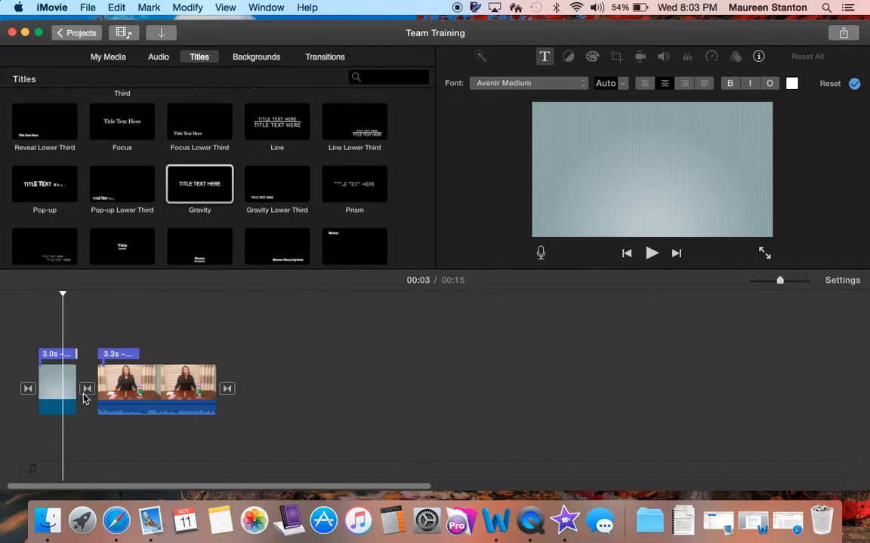
click(53, 355)
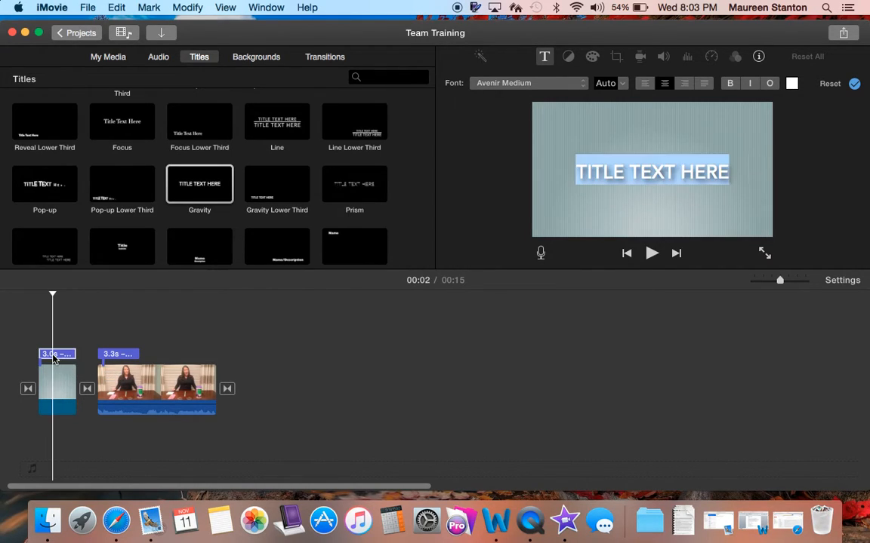
click(52, 355)
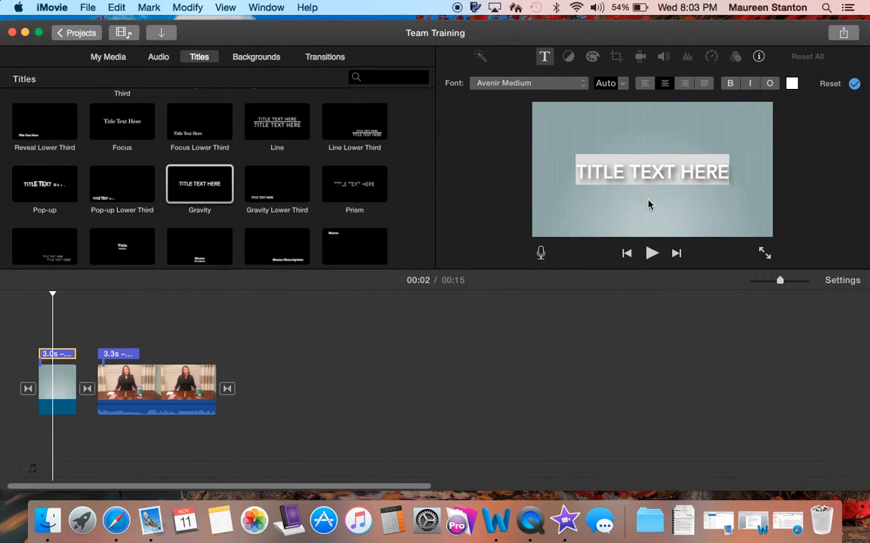
key(Delete)
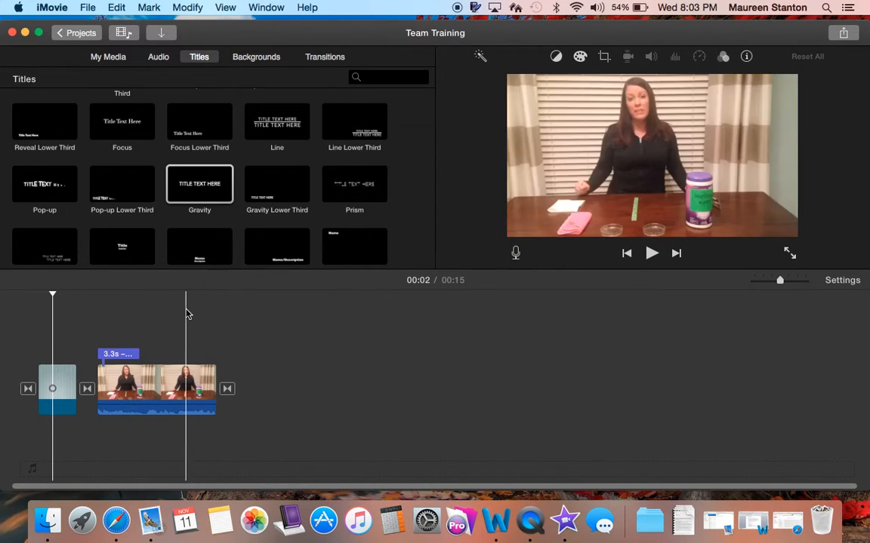
click(116, 7)
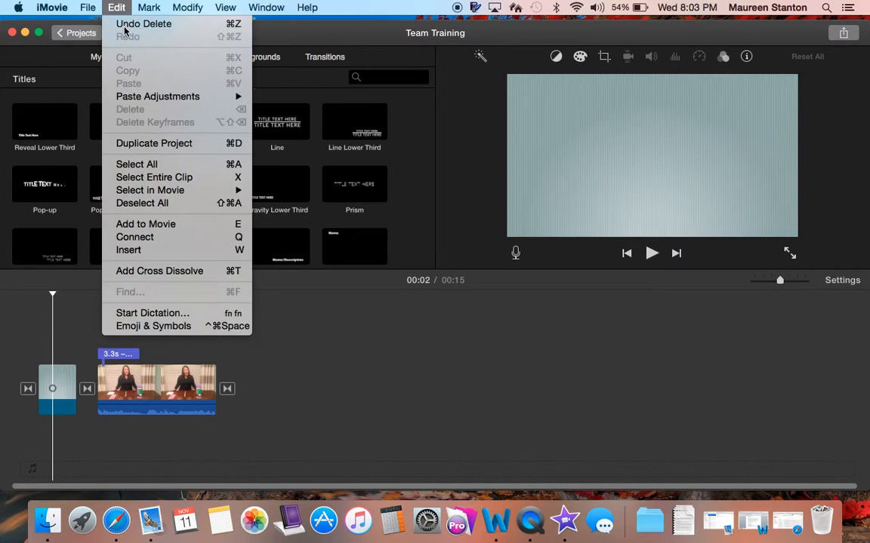
click(135, 22)
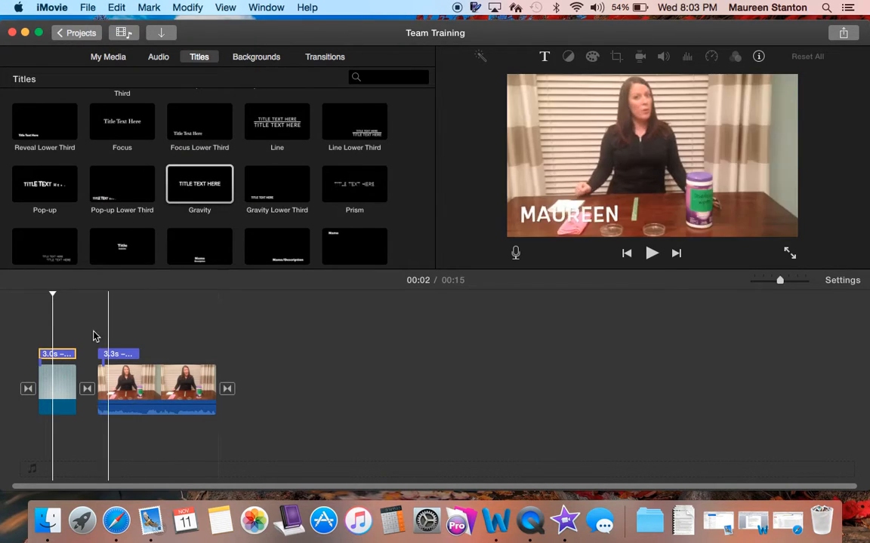
- Replace the placeholder text of the Gravity title over the opening background with "TEAM TRAINING VIDEO"
double_click(53, 354)
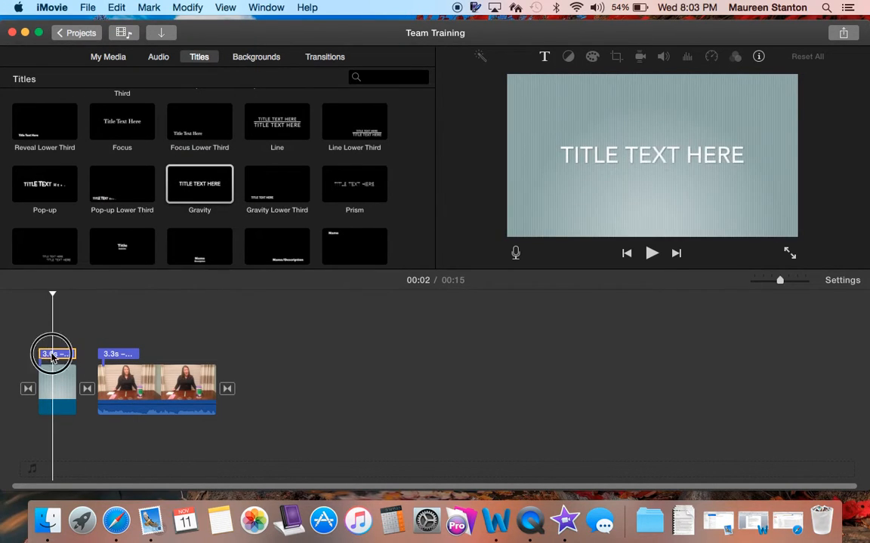
click(628, 172)
drag(726, 171, 590, 173)
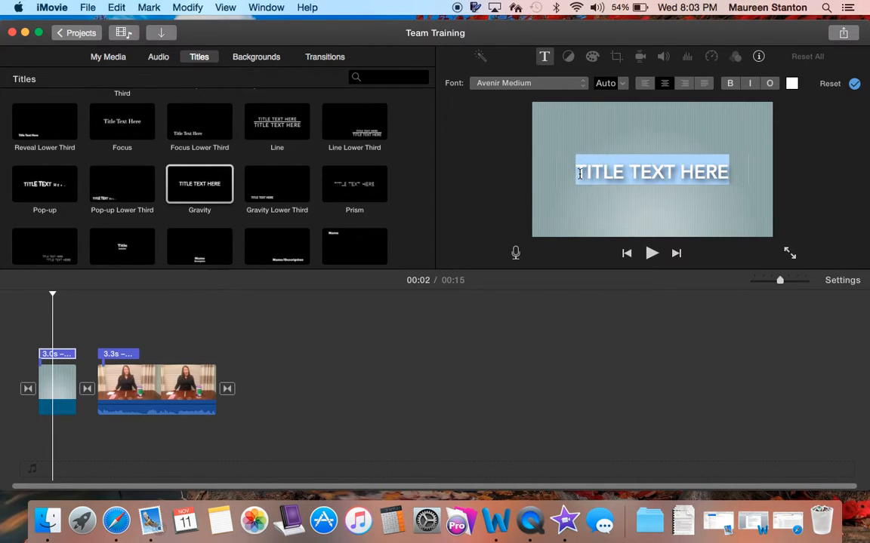
text(TEAM T)
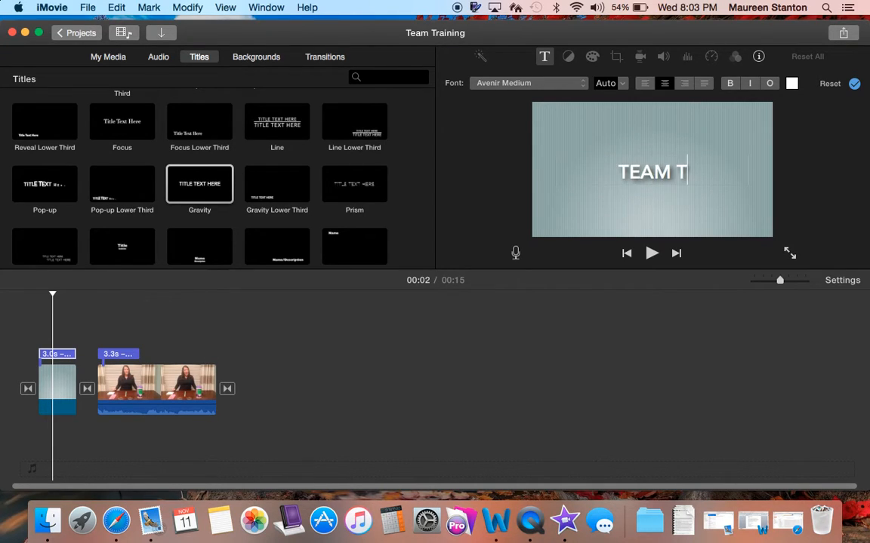
text(RAINING VIDEO)
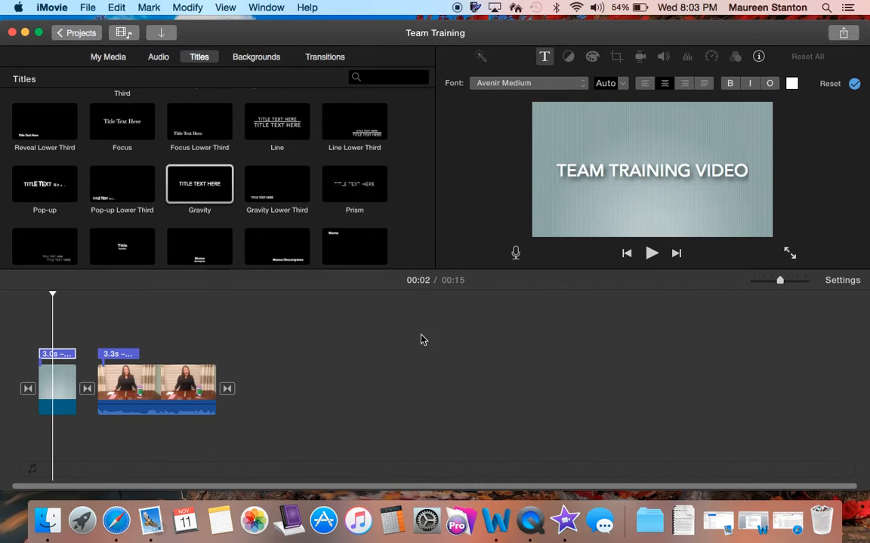
- Play the movie from the start through the opening title and the Doorway transition into the clip
click(26, 335)
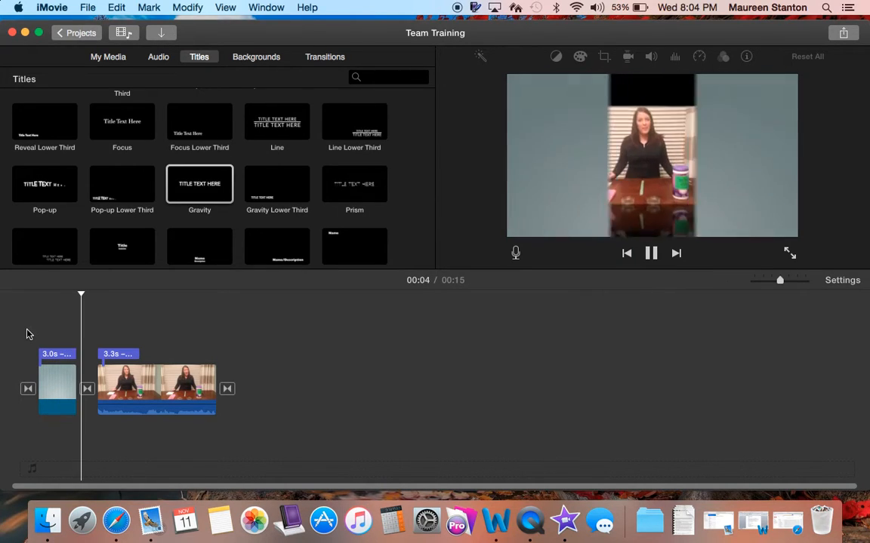
key(space)
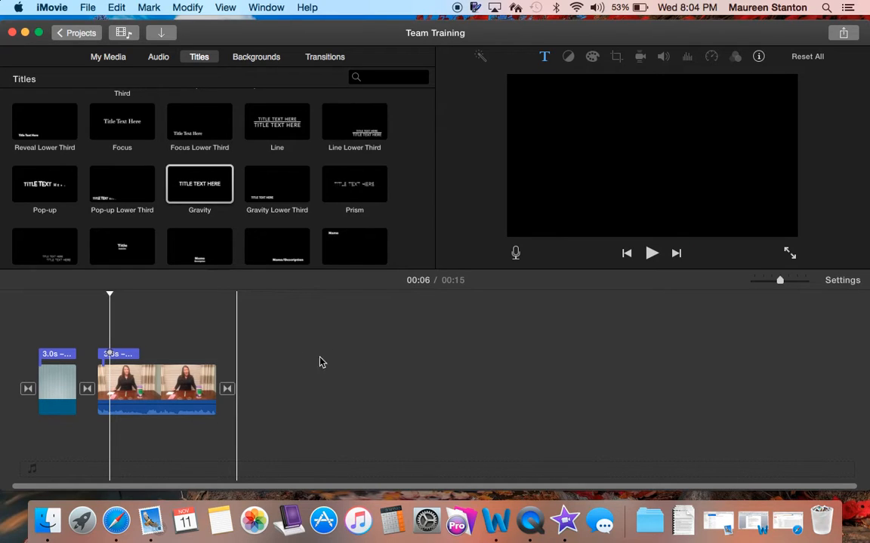
click(59, 355)
click(59, 388)
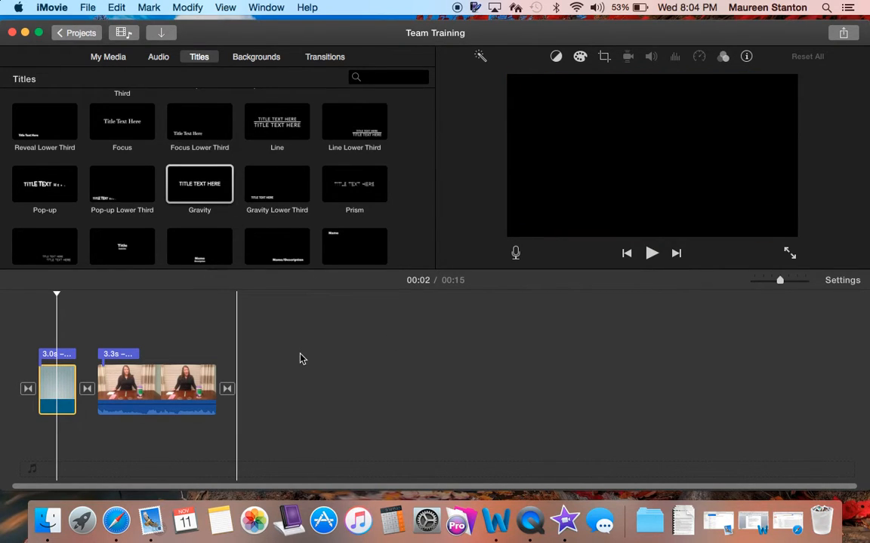
- Add another Pinstripes background at the end of the movie, after the clip's closing transition
click(266, 57)
scroll(216, 182, down, 1)
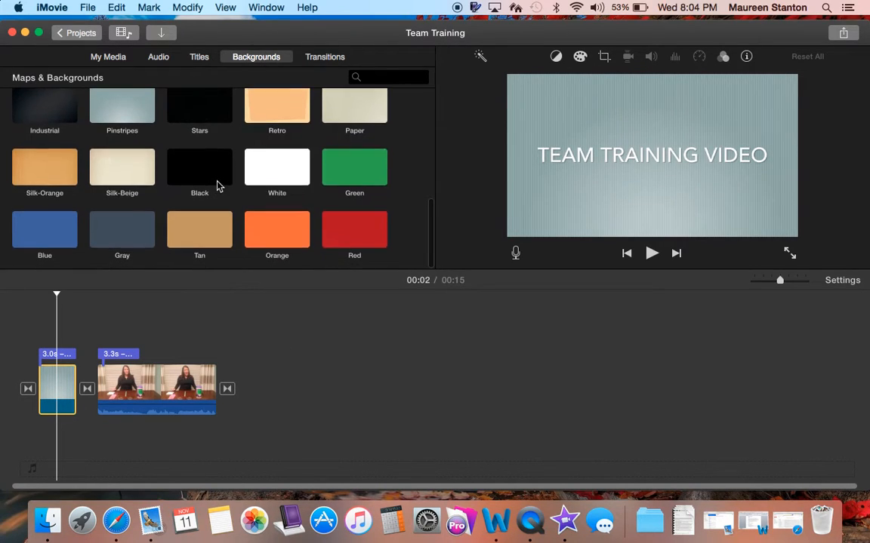
drag(121, 111, 252, 388)
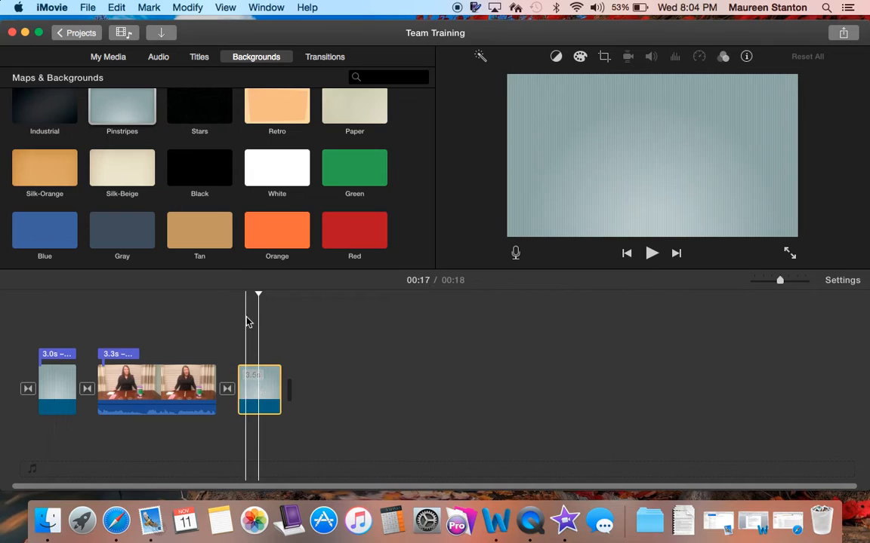
- Browse the title styles for the last background, examining Pixie Dust, Organic Main, Lens Flare, Far Far Away and Clouds
click(200, 57)
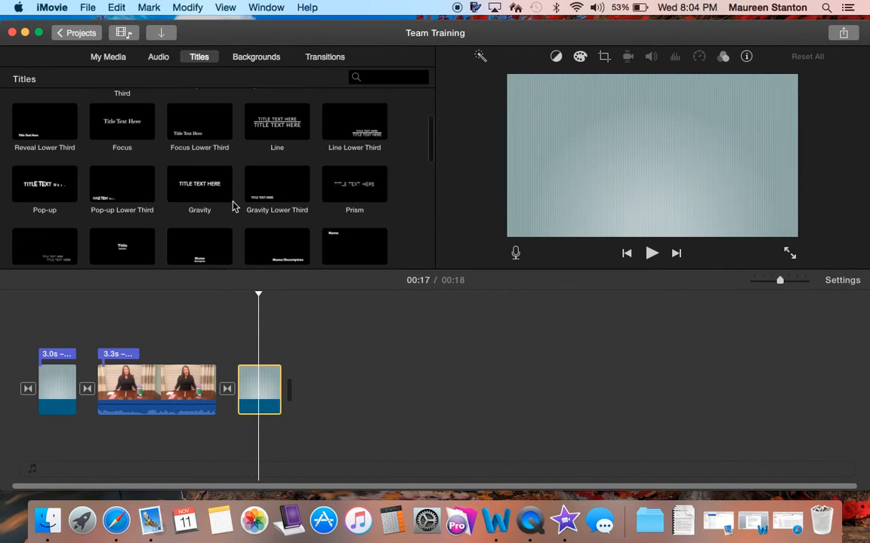
scroll(233, 206, down, 8)
scroll(284, 210, down, 2)
click(286, 148)
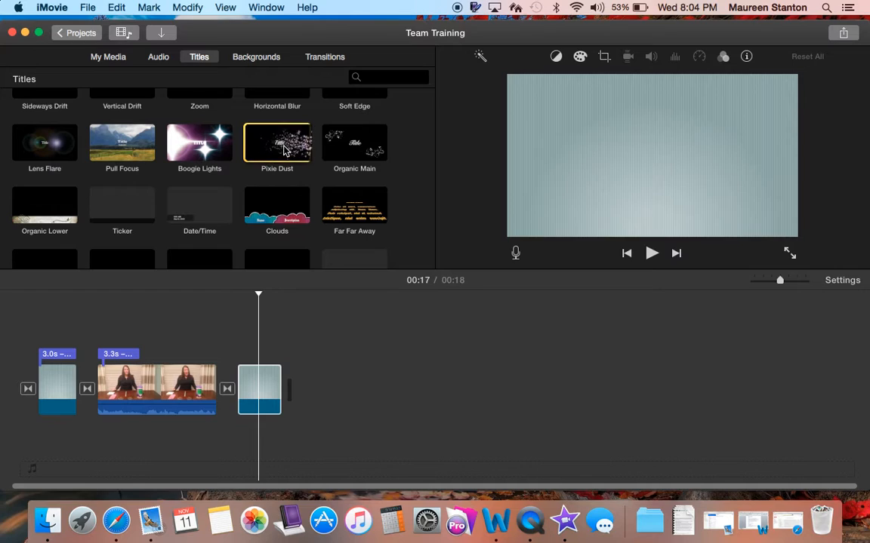
click(336, 146)
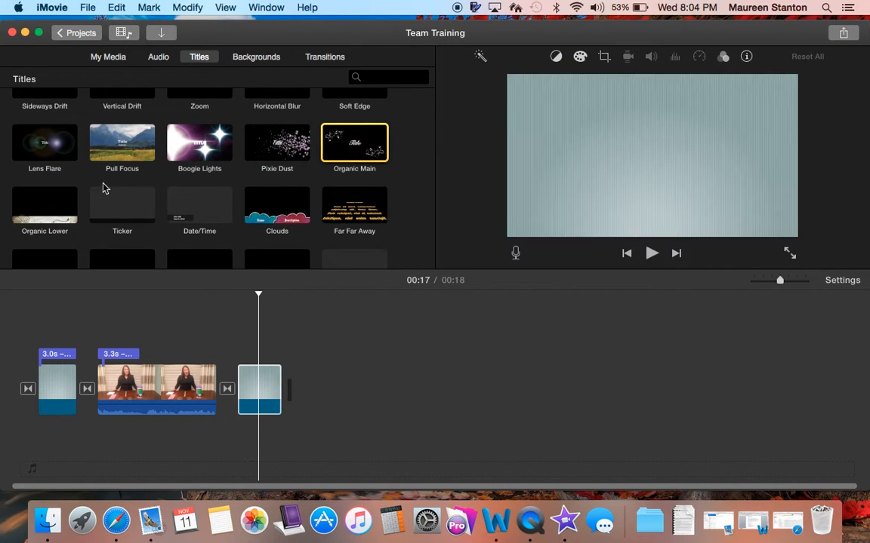
click(22, 145)
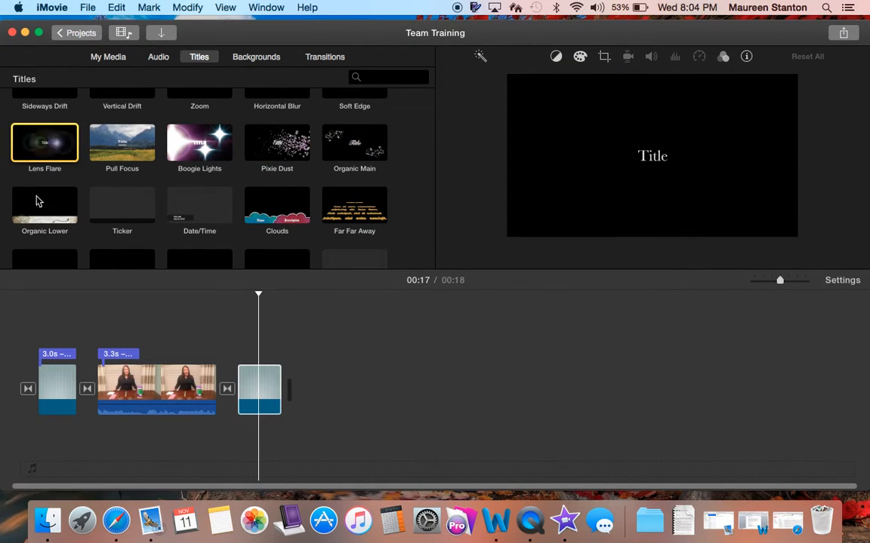
scroll(241, 172, up, 2)
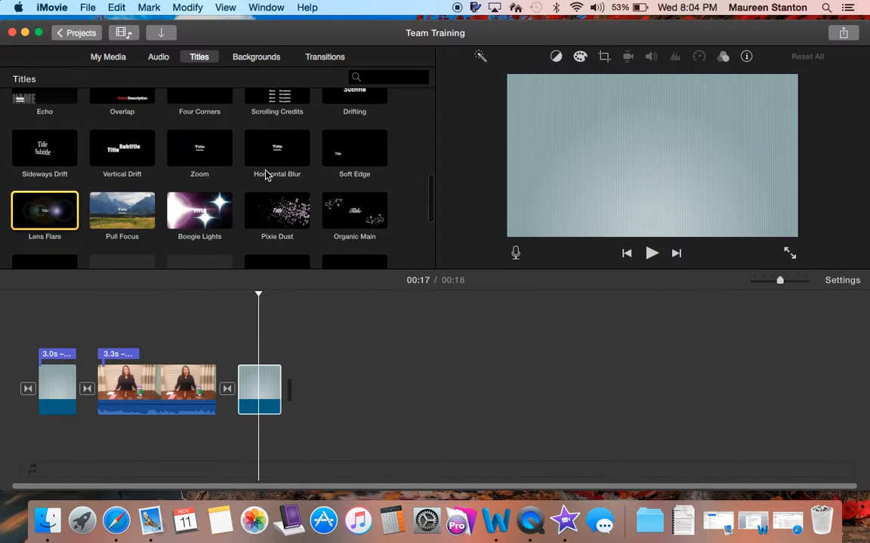
scroll(250, 173, down, 3)
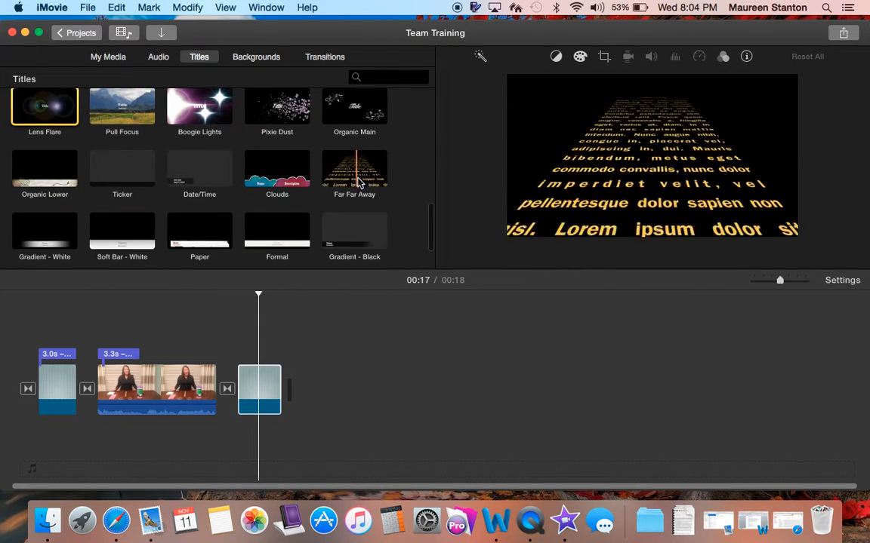
scroll(276, 175, up, 4)
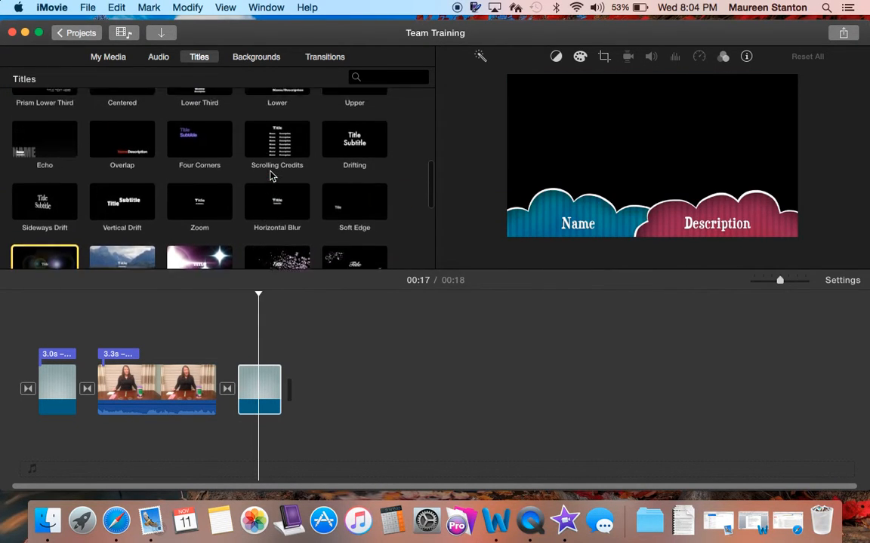
scroll(229, 149, up, 4)
scroll(225, 194, up, 2)
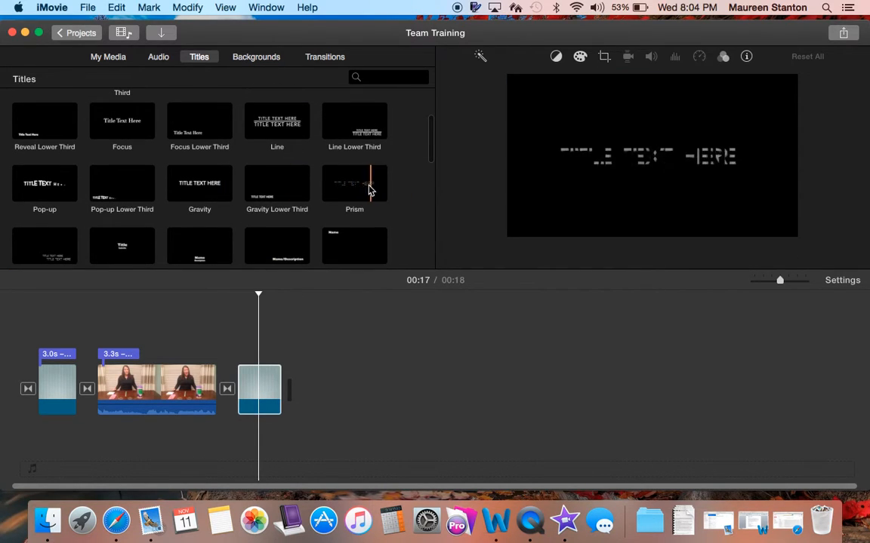
- Add a Prism title over the last Pinstripes background and set its text to "STEP ONE"
drag(365, 187, 243, 350)
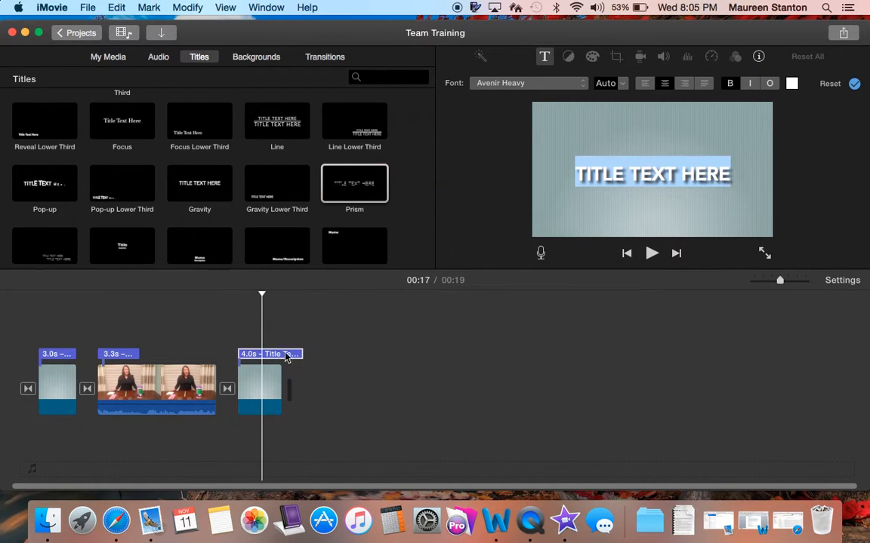
click(278, 357)
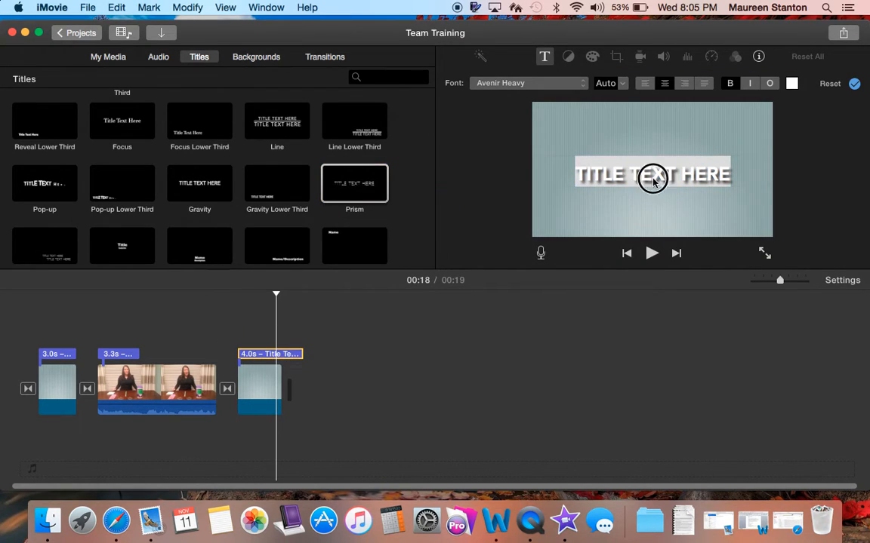
drag(728, 174, 575, 174)
text(STEP ONE)
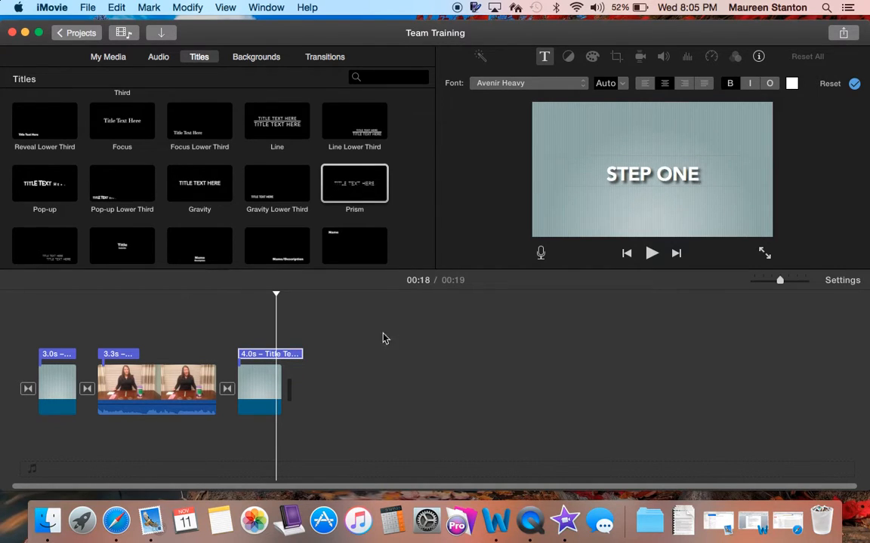
- Change the font of the "STEP ONE" title to Loopiejuice-Regular
drag(700, 174, 612, 178)
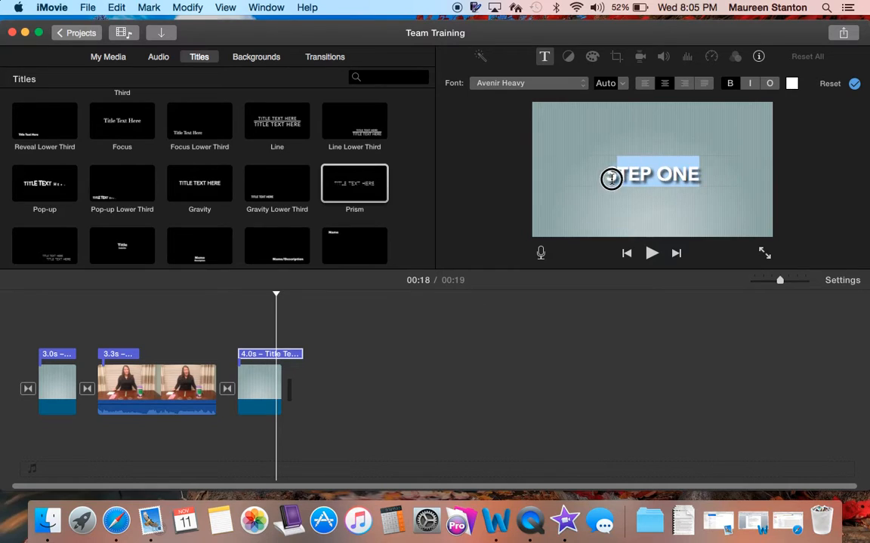
click(579, 85)
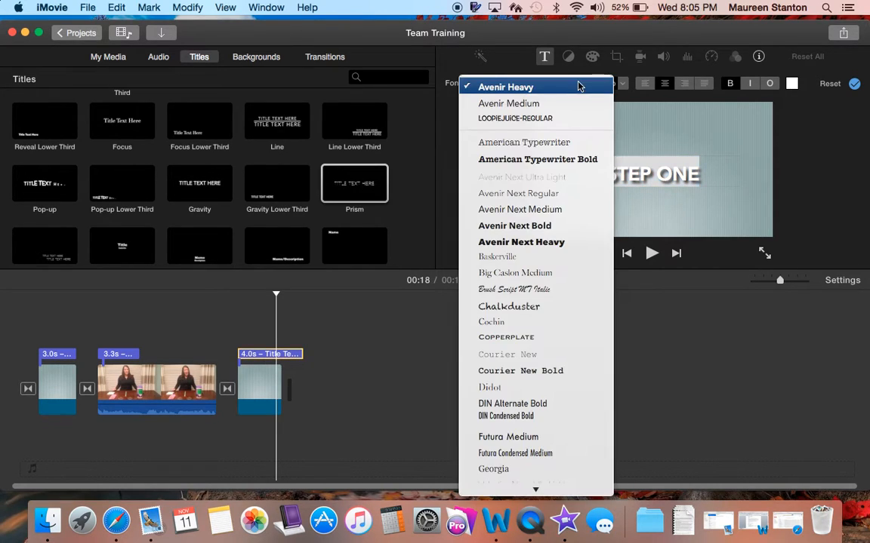
click(561, 120)
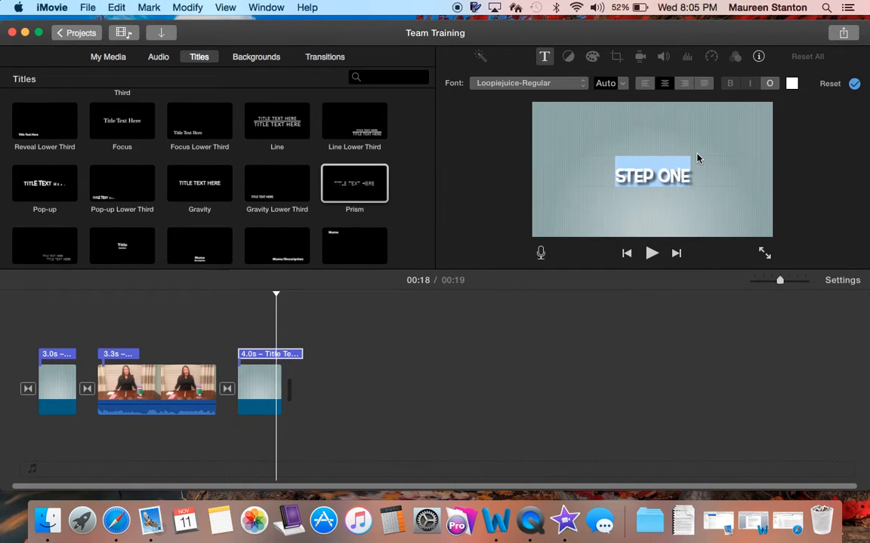
- Set the font size of the "STEP ONE" title to 168
click(622, 85)
scroll(610, 139, down, 3)
click(600, 130)
click(622, 84)
click(607, 113)
click(599, 162)
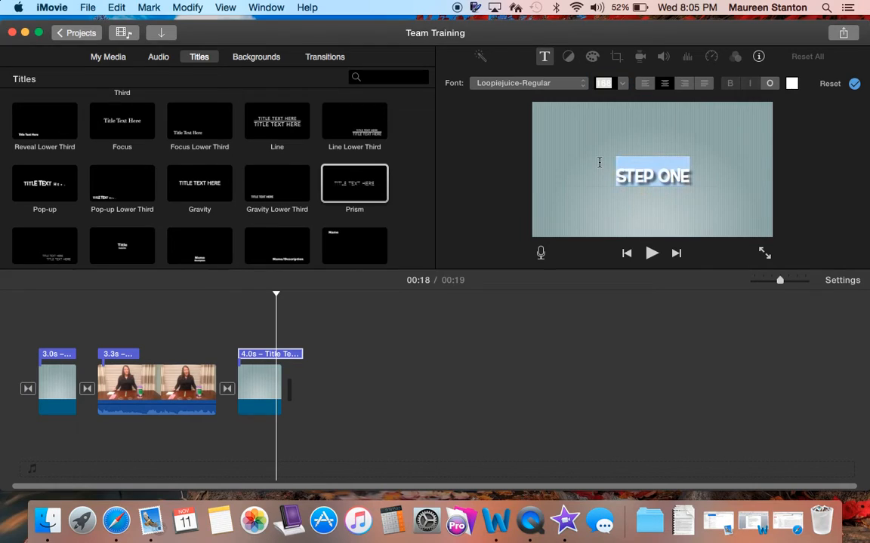
click(599, 162)
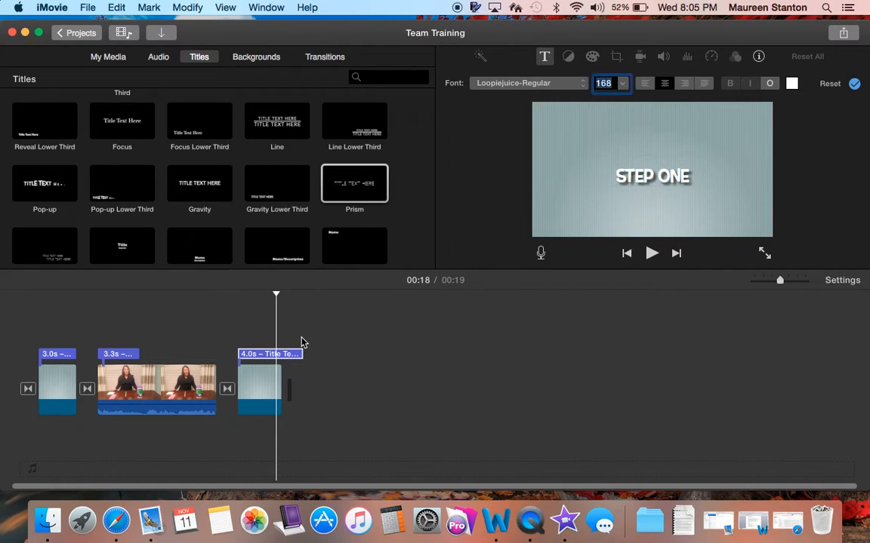
- Shorten the "STEP ONE" title to 3.5 seconds so it ends with its background, and briefly play the movie from the start
click(256, 332)
click(291, 359)
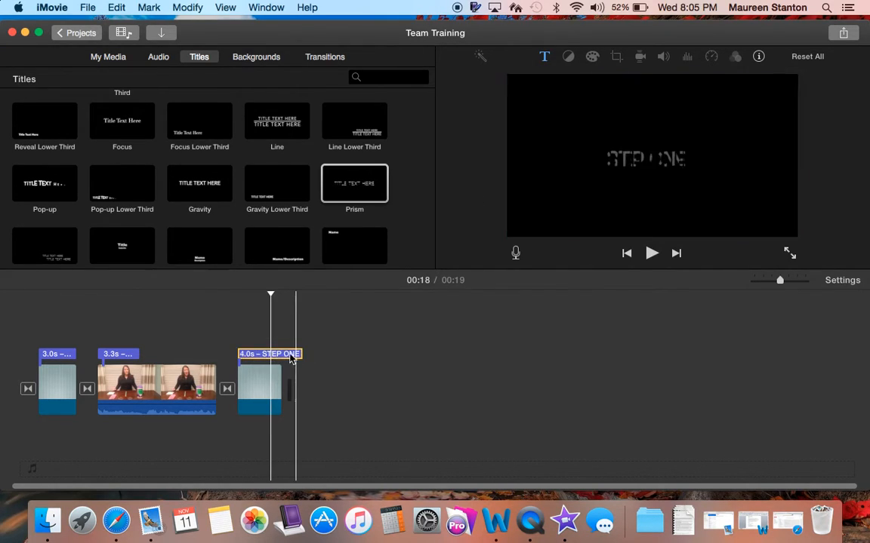
drag(304, 353, 285, 355)
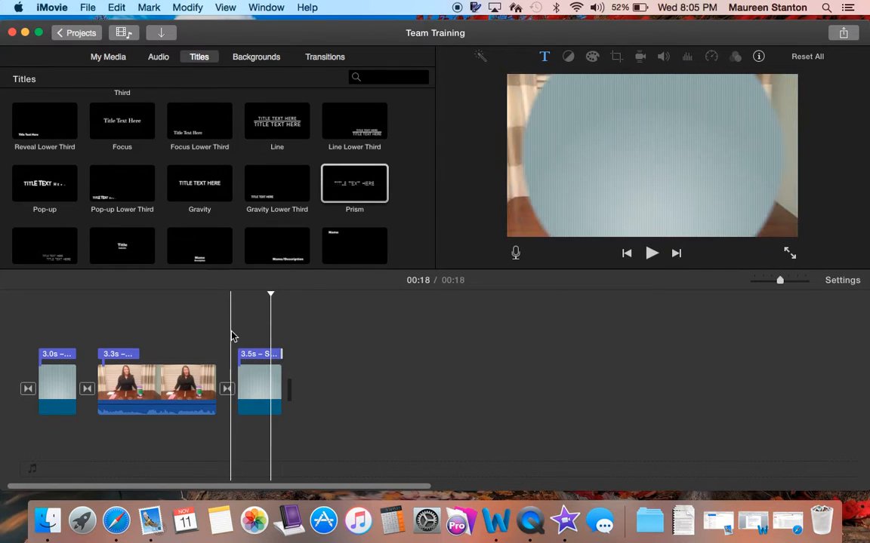
click(197, 321)
key(space)
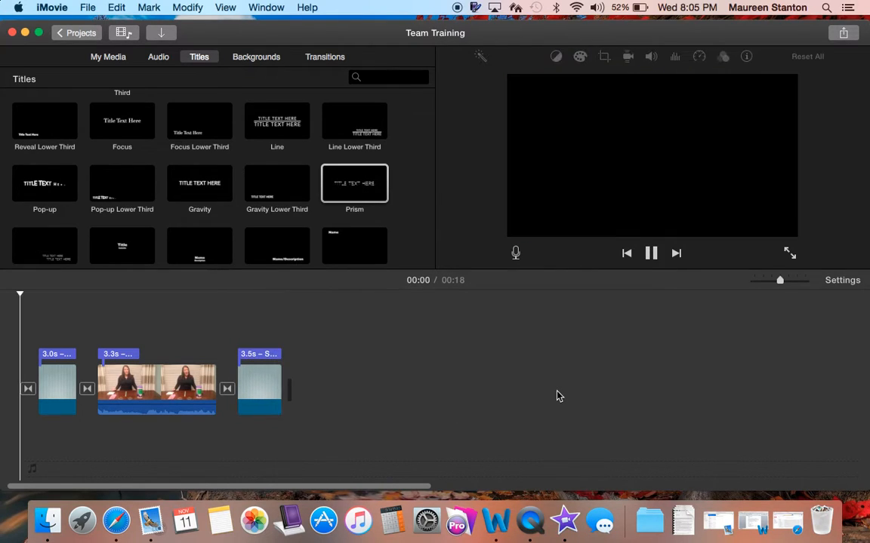
key(space)
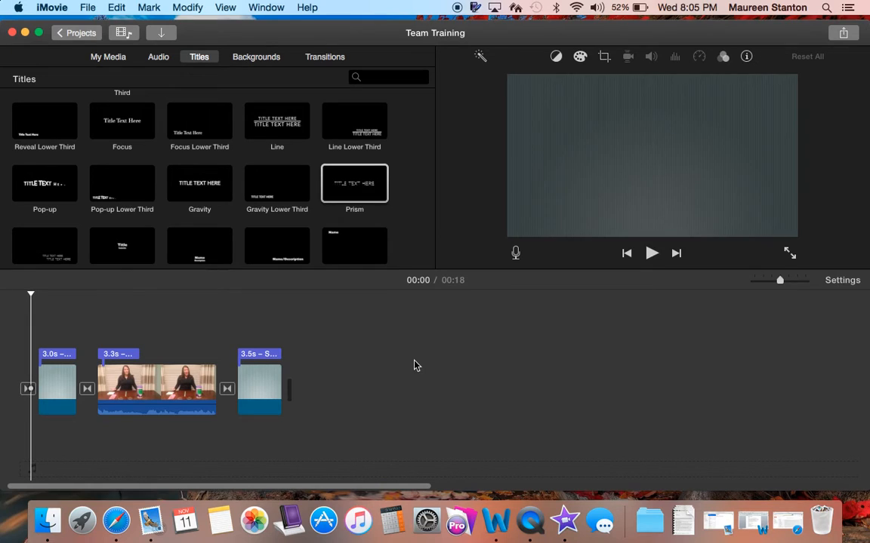
- Add a Cube transition at the end of the movie, after the "STEP ONE" background
click(324, 57)
scroll(181, 204, down, 3)
drag(44, 178, 298, 391)
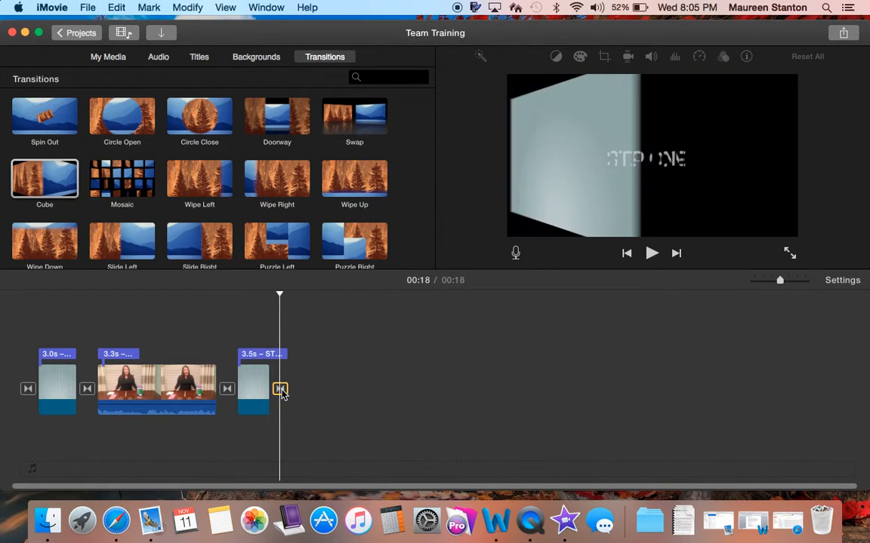
key(Delete)
click(254, 389)
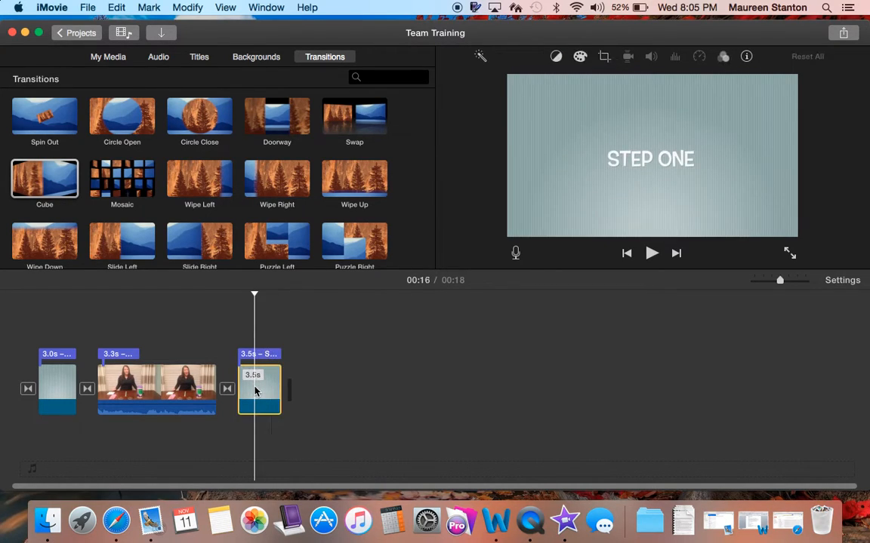
drag(45, 178, 280, 389)
- Lengthen the "STEP ONE" background to 3.5 seconds so it matches its title again
click(253, 406)
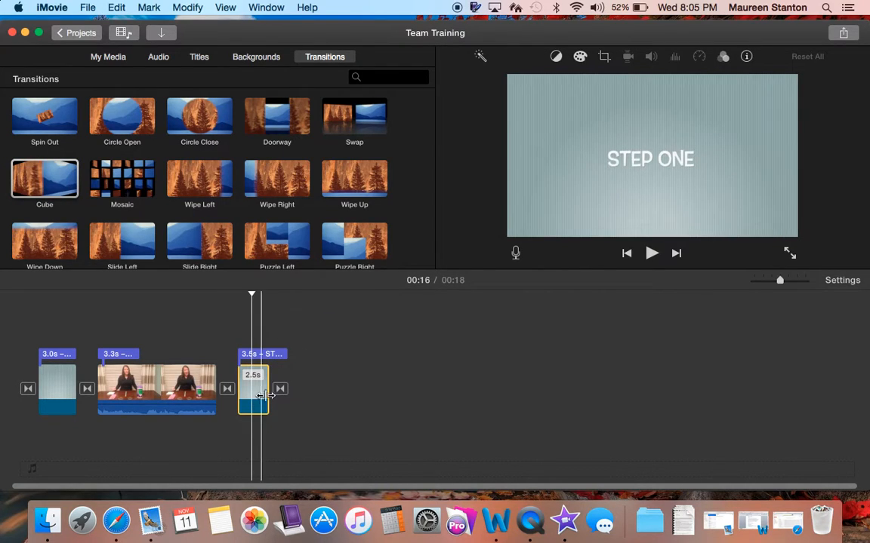
drag(270, 394, 283, 389)
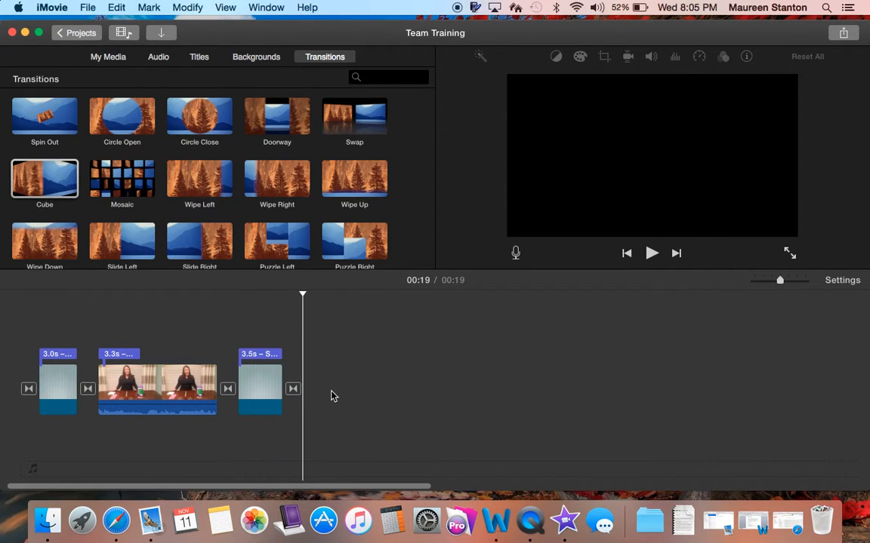
click(293, 389)
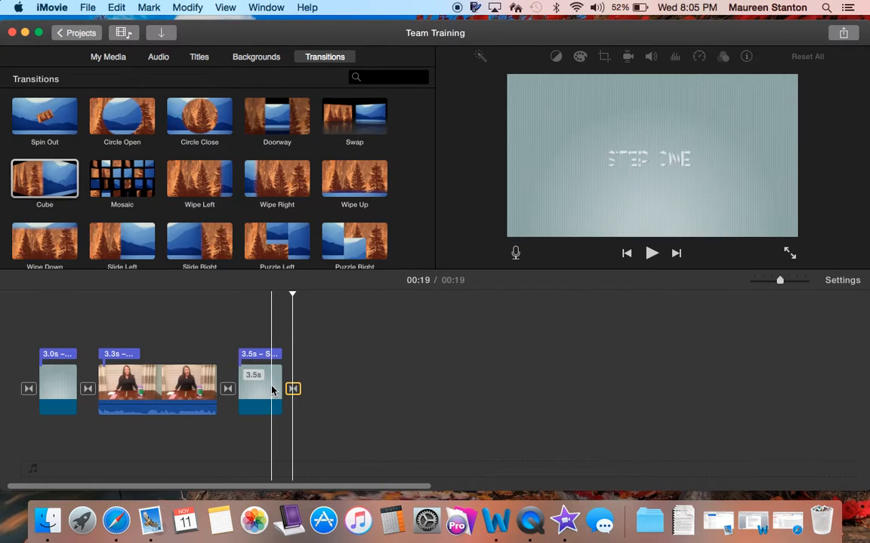
click(272, 389)
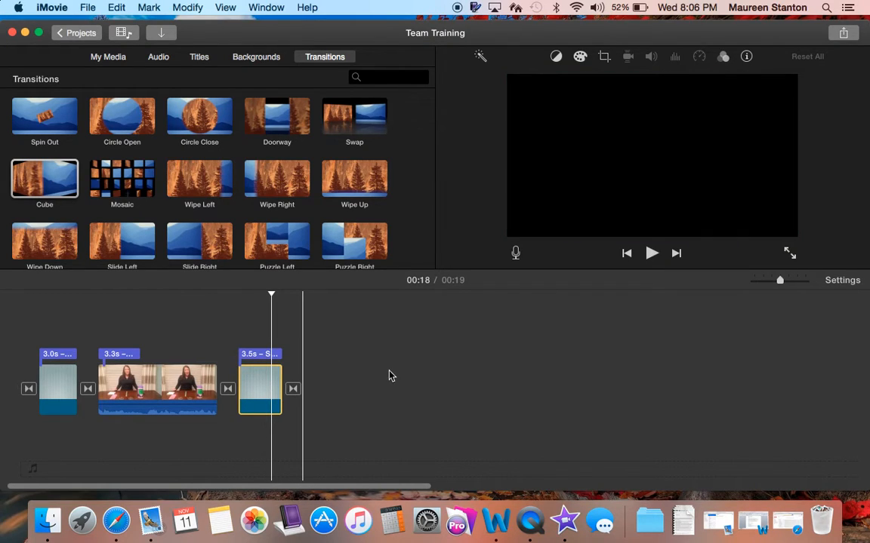
scroll(388, 375, right, 2)
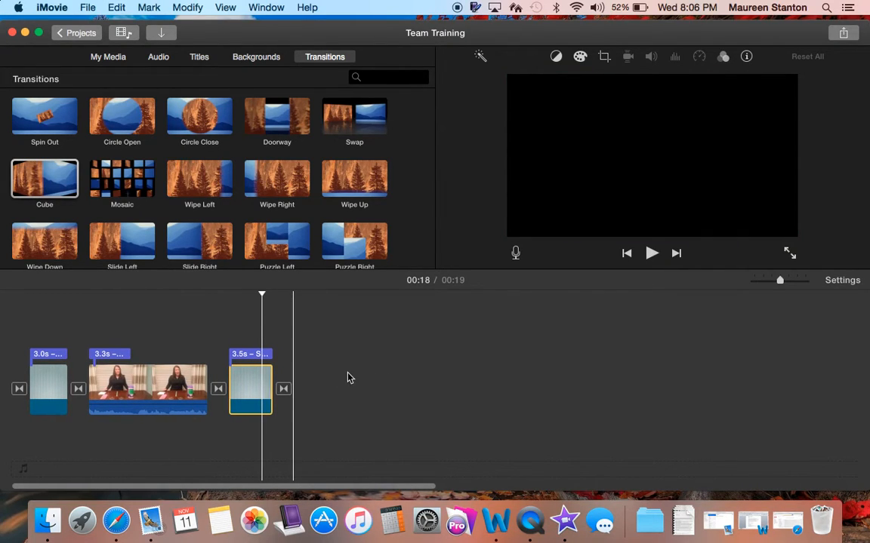
scroll(350, 379, left, 1)
scroll(386, 389, right, 1)
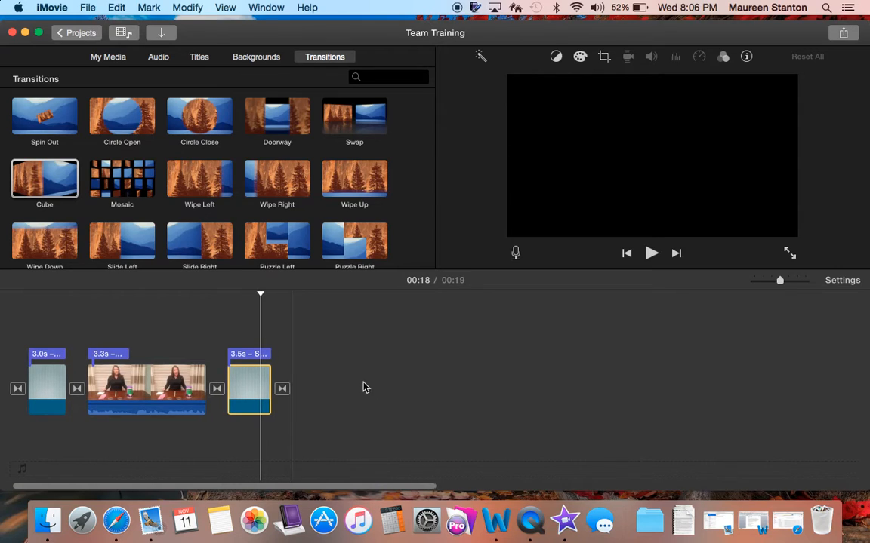
- Import movie #2 from the Desktop into the project media
click(164, 34)
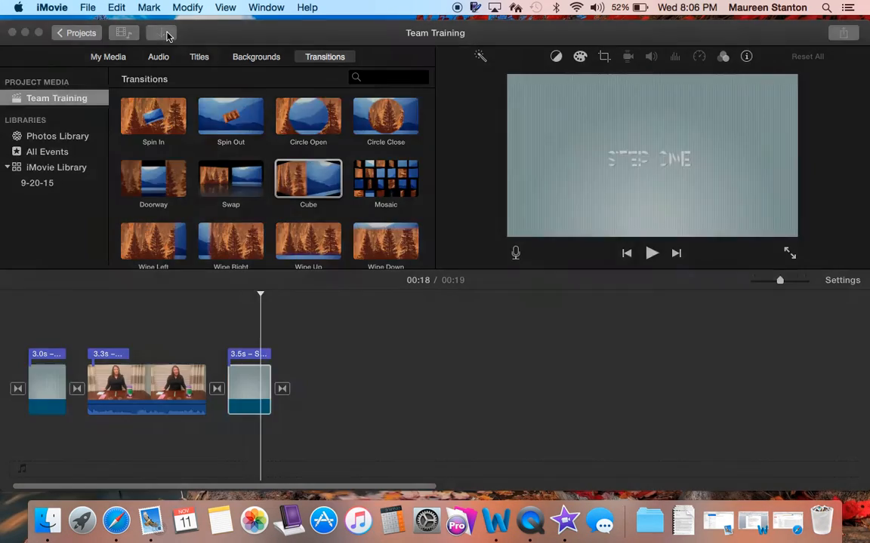
click(201, 299)
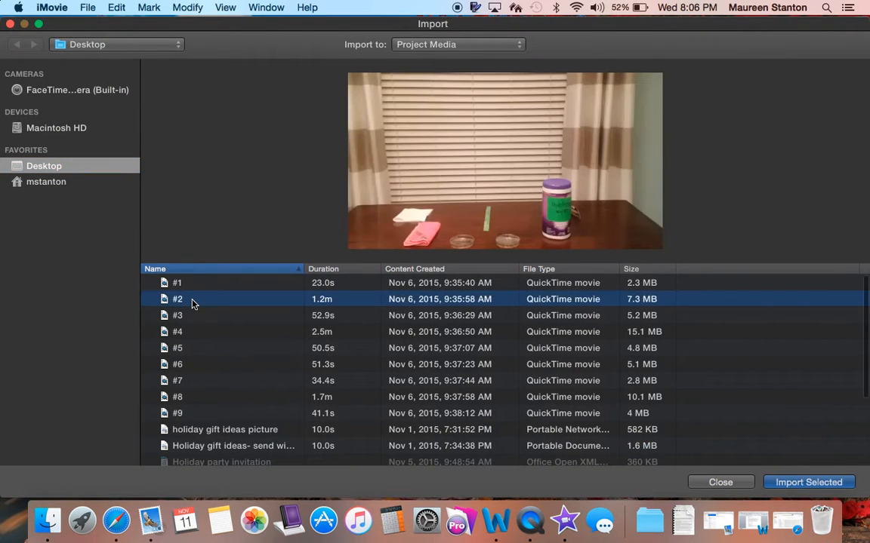
click(824, 484)
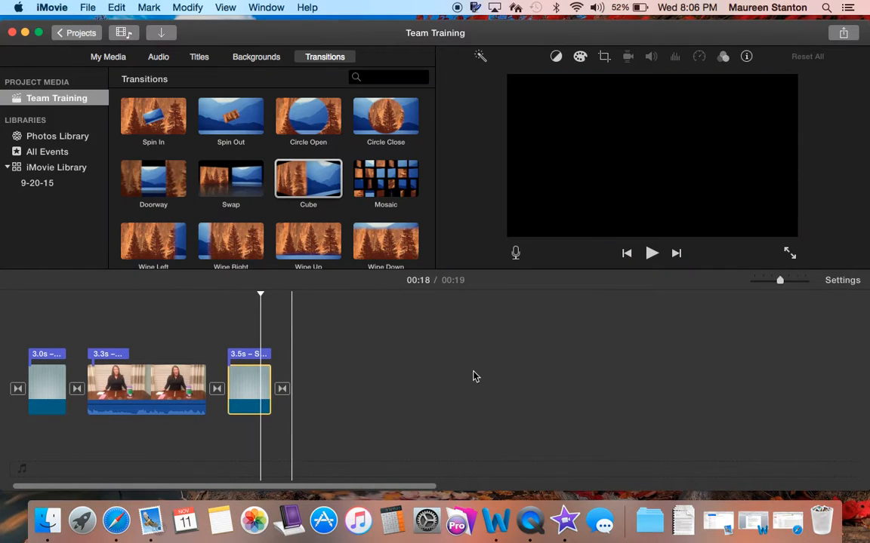
- Add the whole imported 1.2-minute clip to the end of the movie, after the Cube transition
click(110, 57)
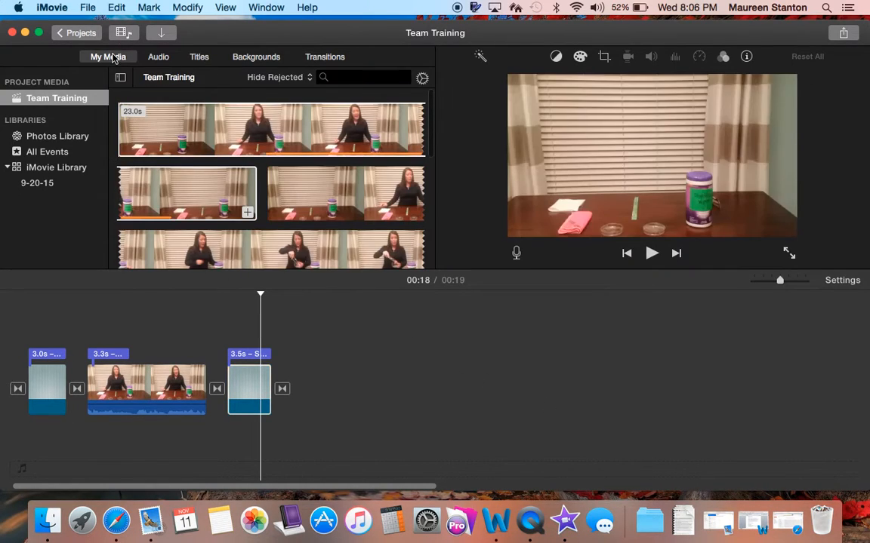
scroll(168, 132, down, 1)
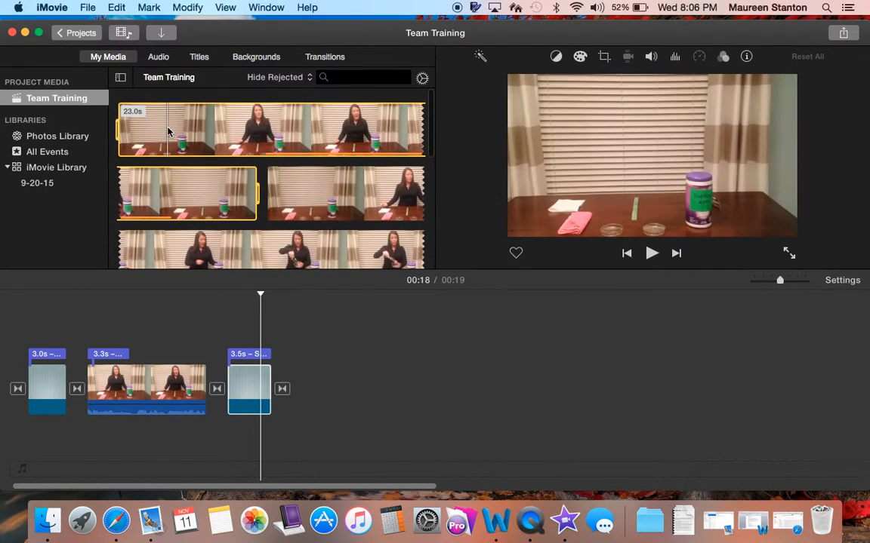
scroll(278, 197, down, 1)
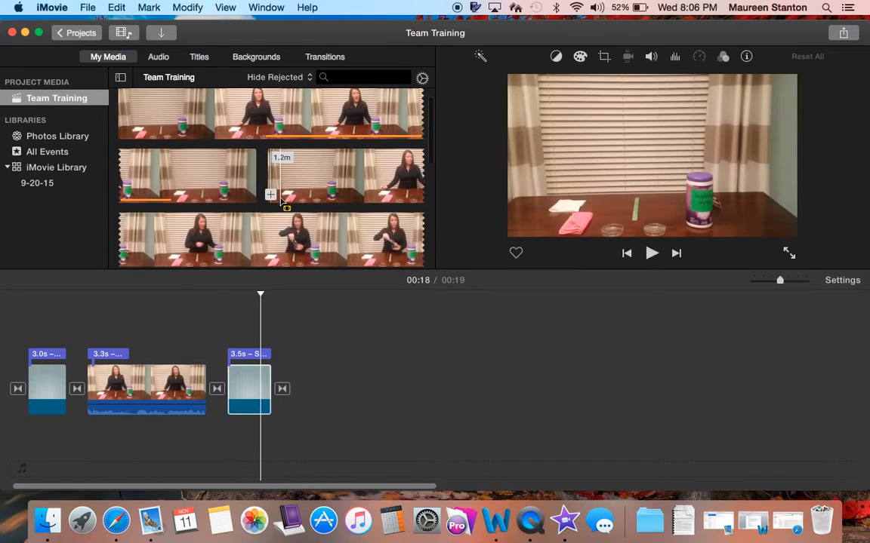
click(268, 176)
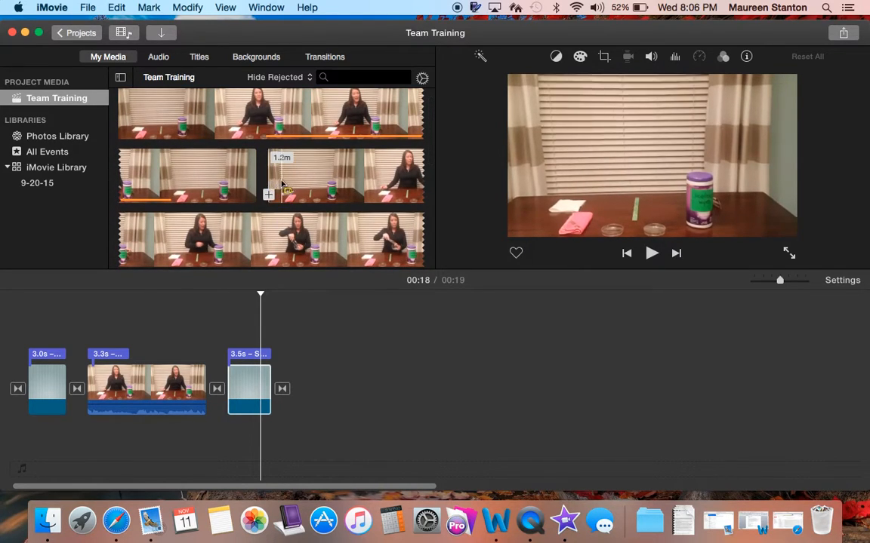
click(271, 179)
drag(270, 179, 216, 217)
drag(261, 173, 308, 392)
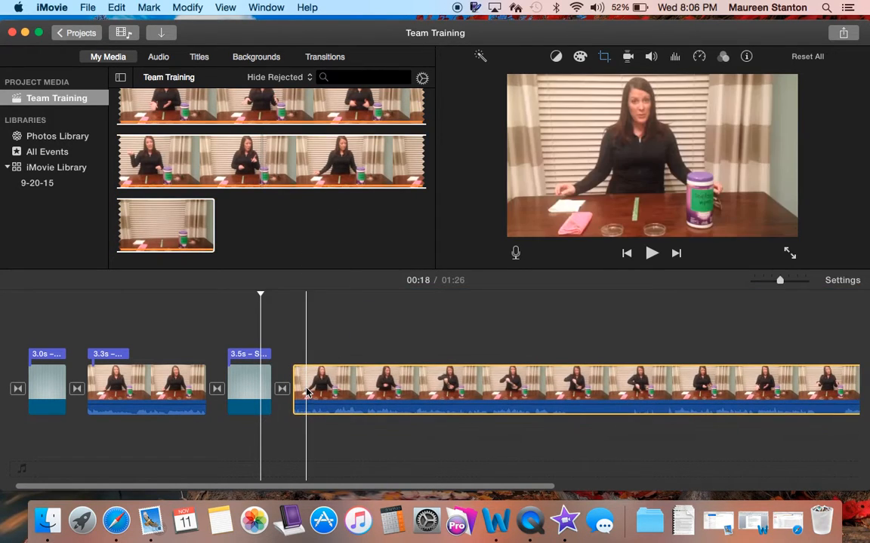
- Play the new clip from its start up to the unwanted footage and split it at 00:42
scroll(441, 350, right, 10)
scroll(443, 350, right, 5)
scroll(444, 350, left, 5)
scroll(444, 350, left, 5)
scroll(444, 350, right, 5)
scroll(444, 351, left, 2)
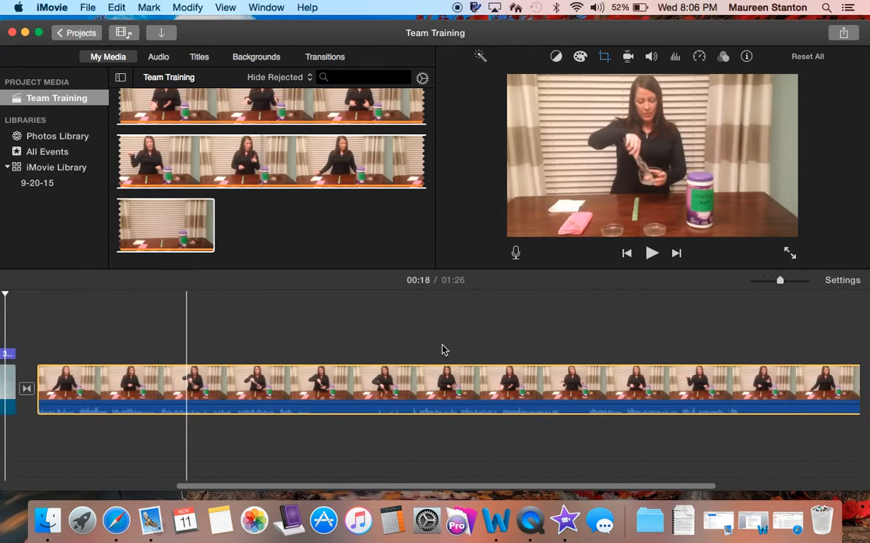
scroll(444, 351, left, 5)
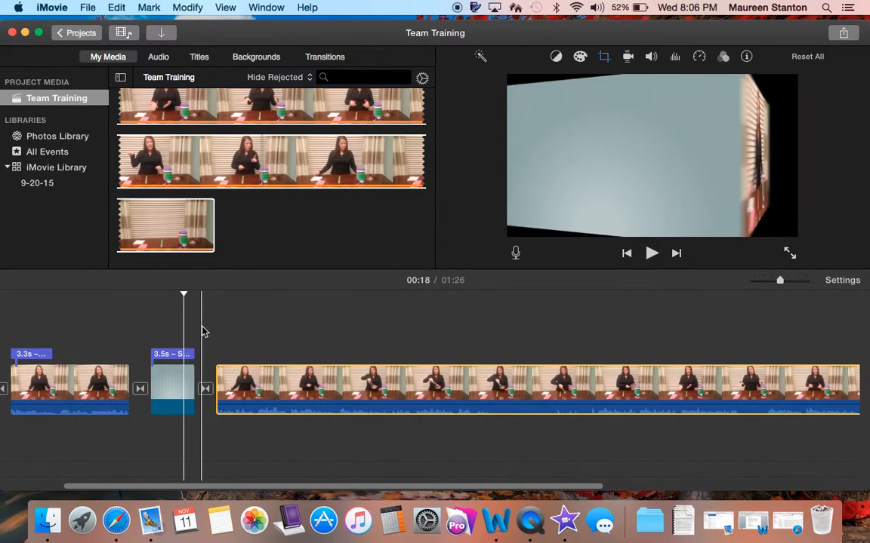
click(214, 329)
key(space)
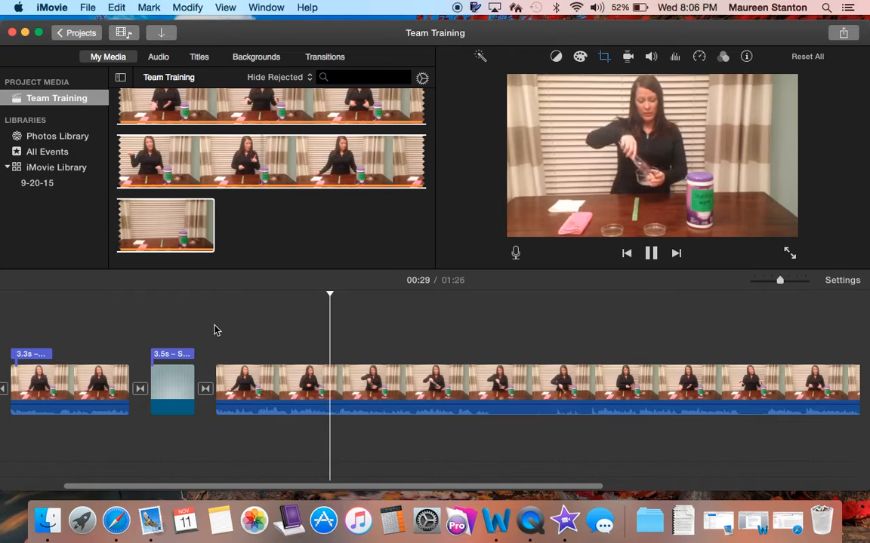
scroll(214, 330, right, 3)
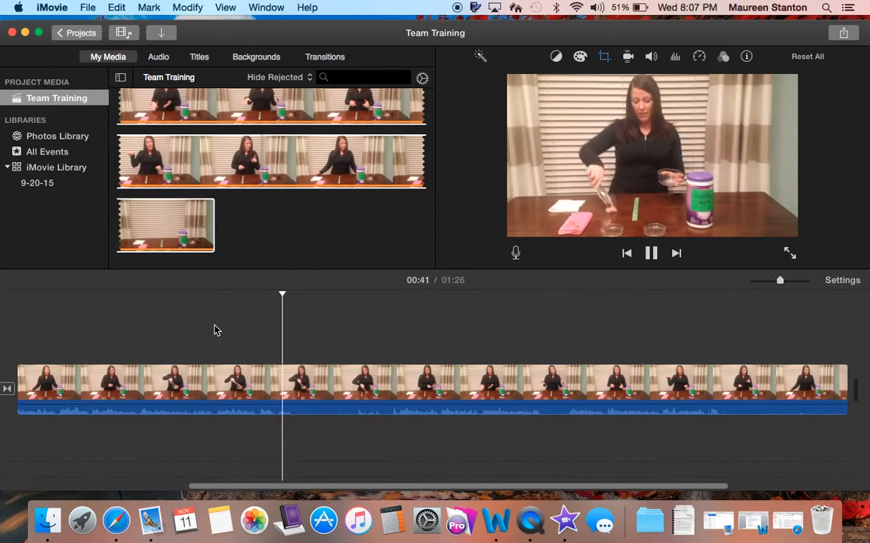
key(space)
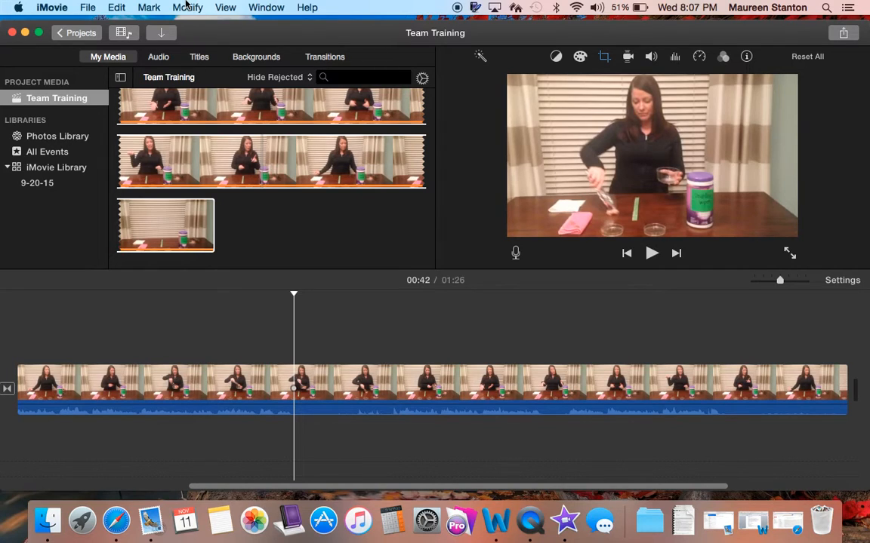
click(185, 7)
click(205, 109)
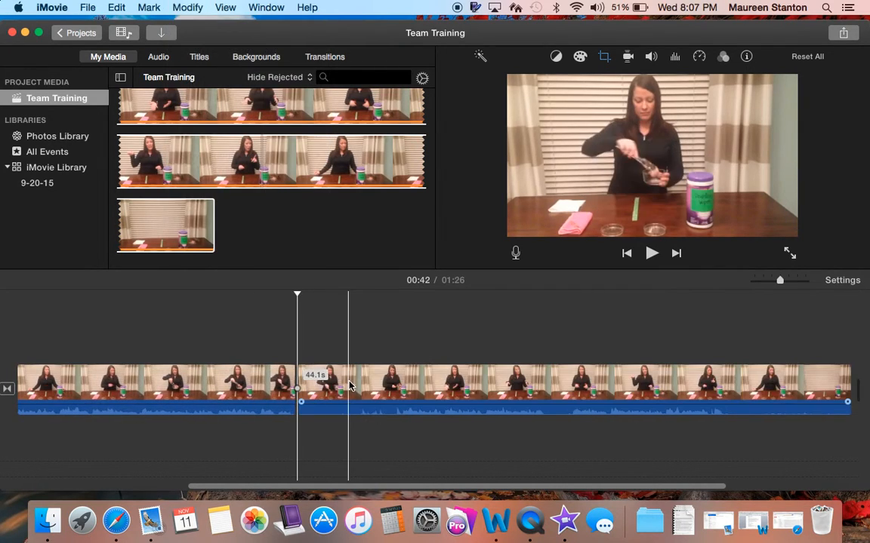
- Play the second part, split it at 00:50, and delete the unwanted section between the two splits
key(space)
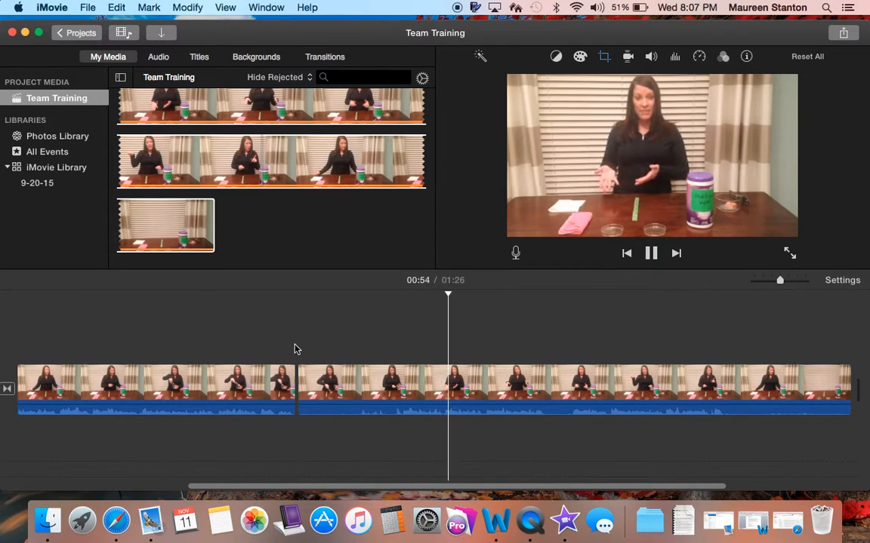
key(space)
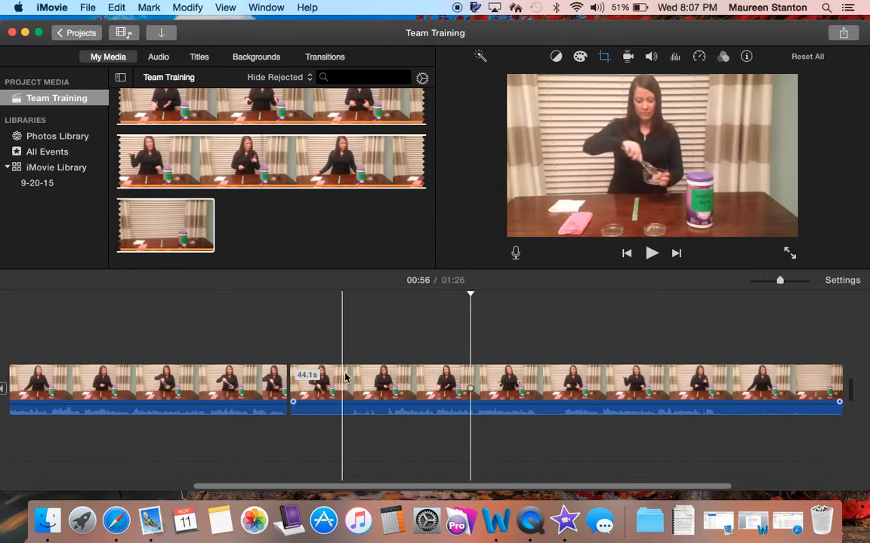
click(390, 385)
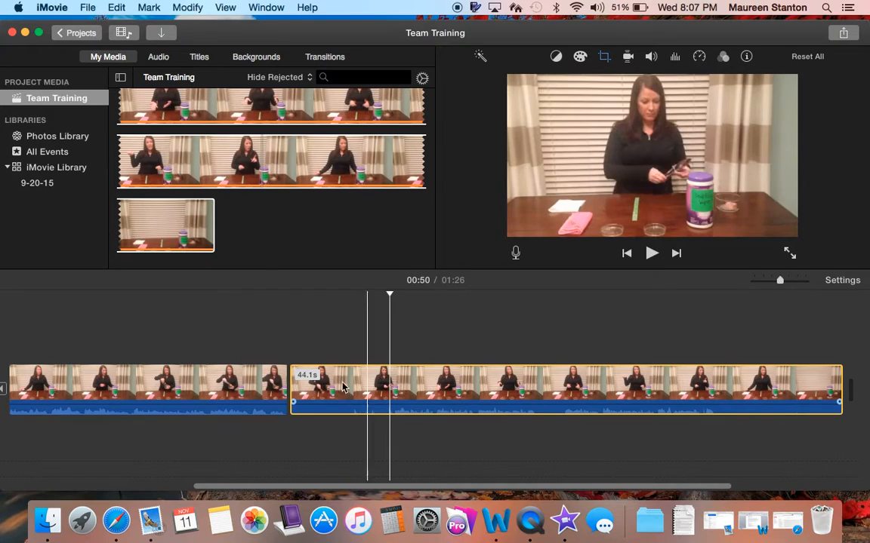
click(186, 6)
click(198, 111)
click(342, 391)
key(Delete)
- Play across the cut and trim a little off the start of the clip's remaining second part
click(274, 351)
key(space)
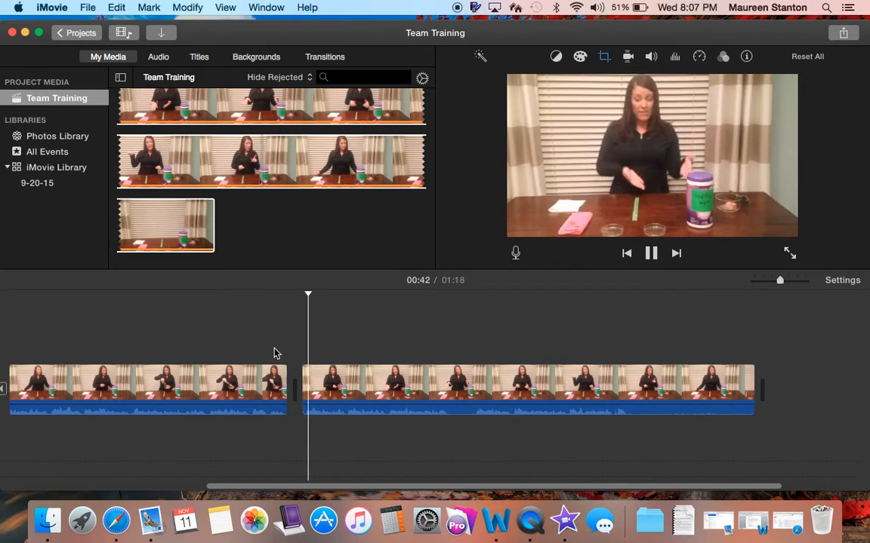
key(space)
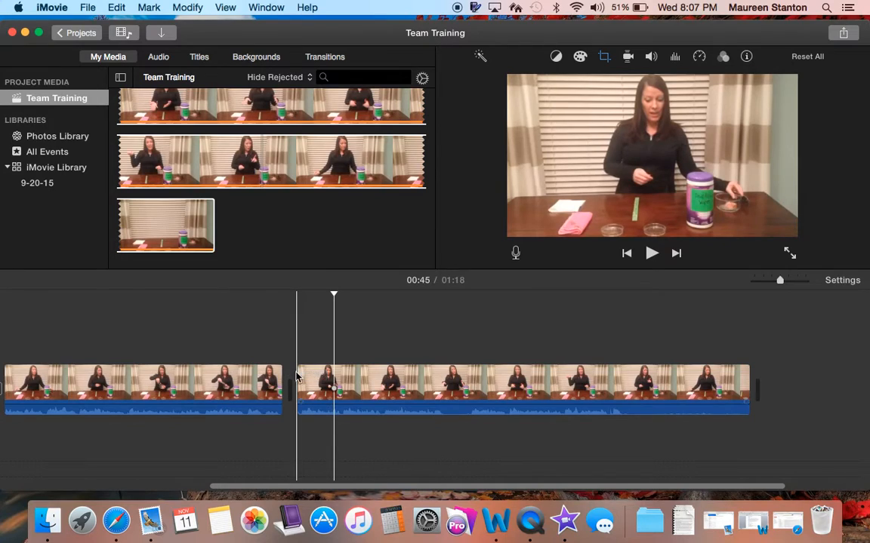
drag(299, 374, 300, 370)
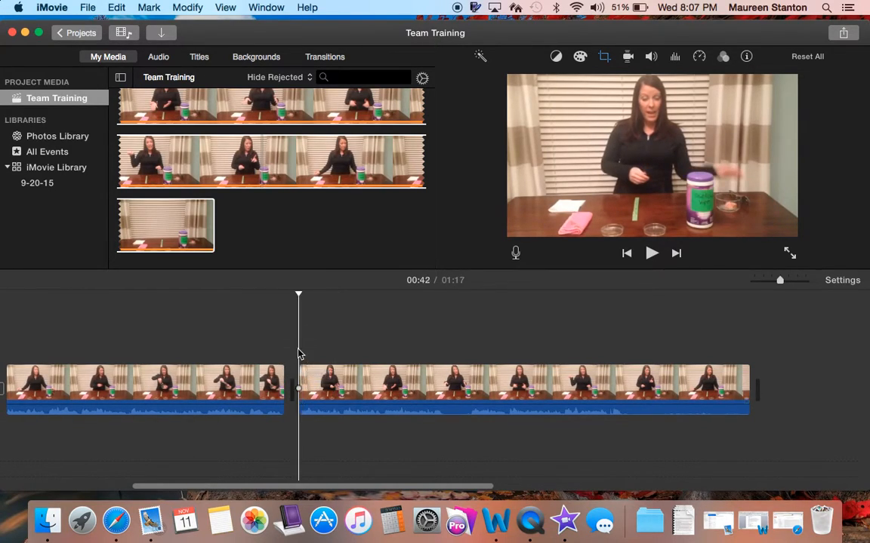
key(space)
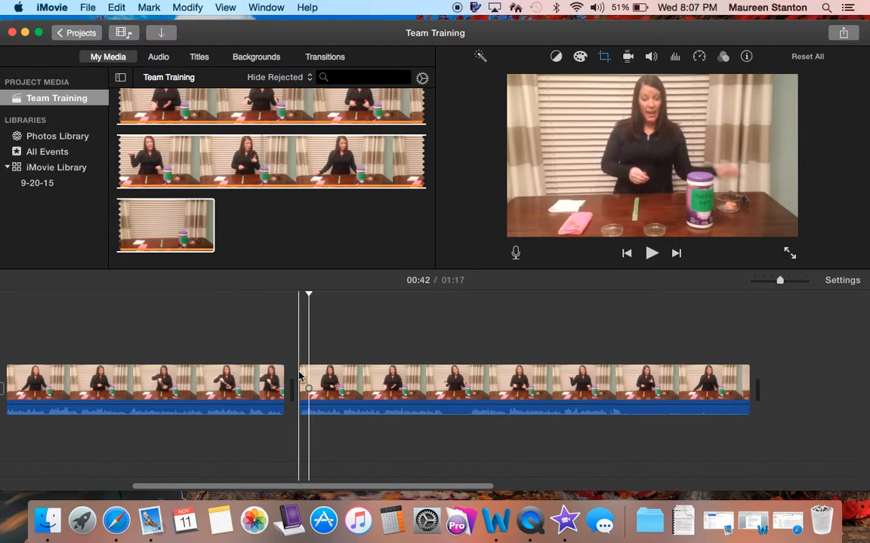
- Trim a little more off the start of the new clip's second part, playing across the cut to check it
drag(300, 374, 303, 374)
key(space)
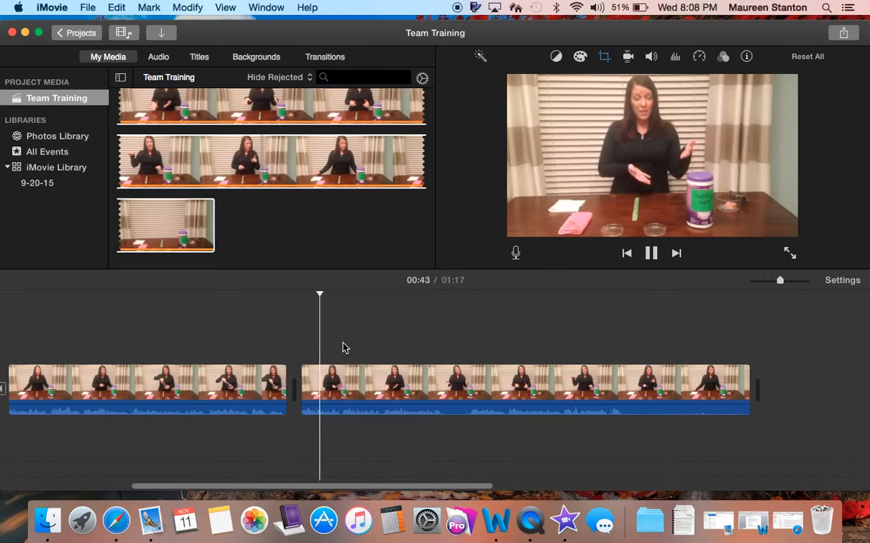
key(v)
drag(301, 376, 305, 373)
click(305, 345)
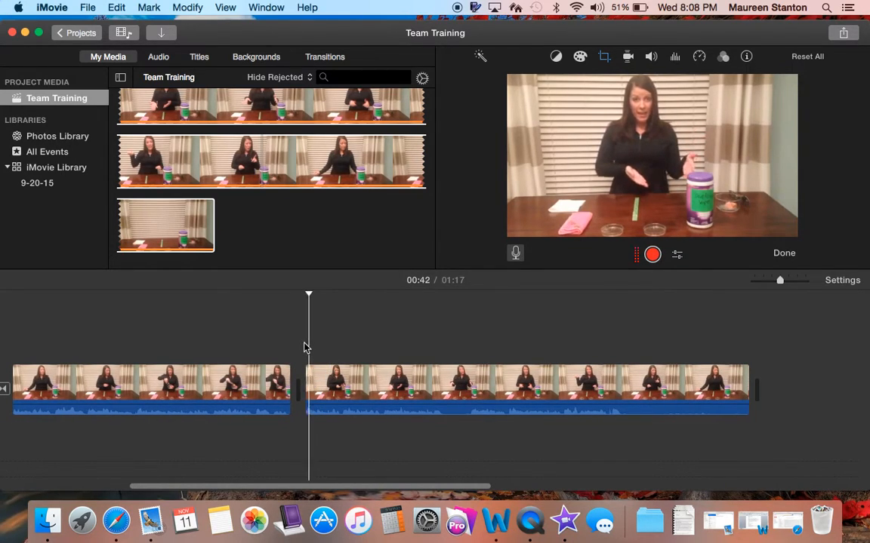
drag(300, 376, 303, 373)
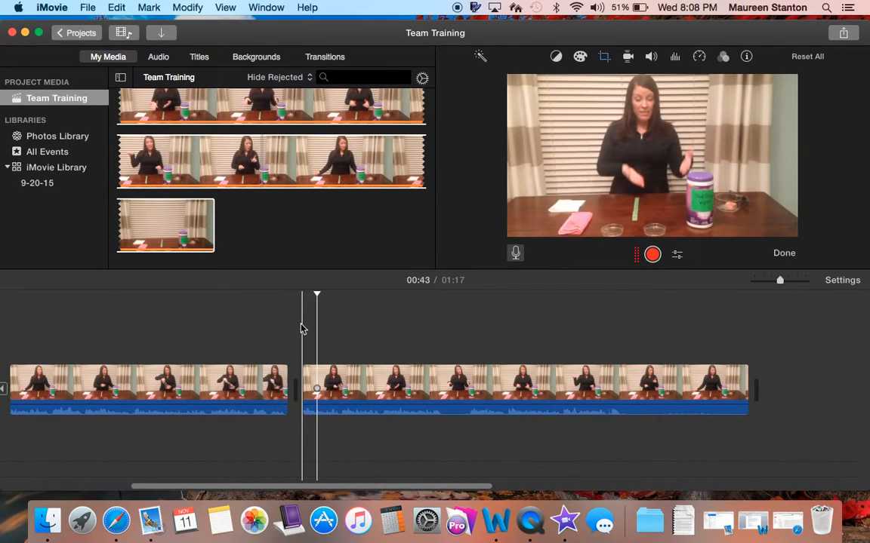
- Play the second part up to where the instruction ends and split it at 00:53
key(space)
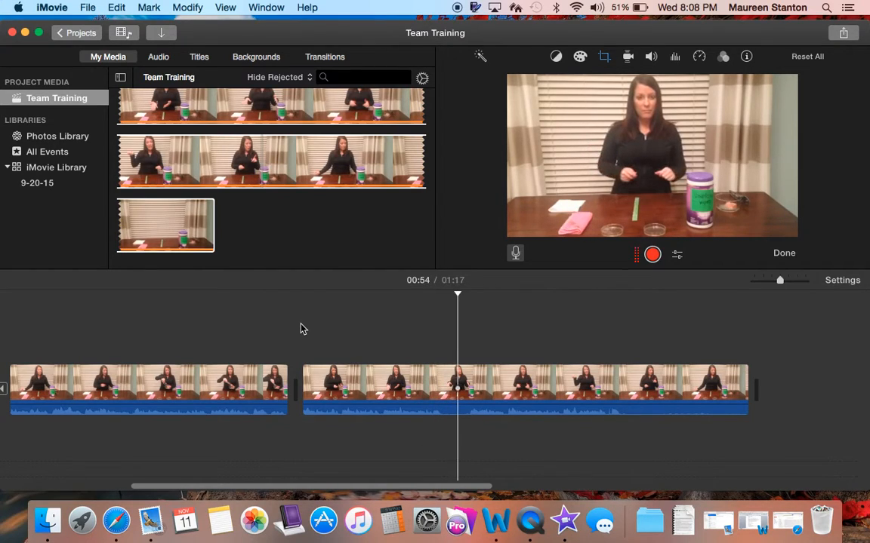
click(441, 347)
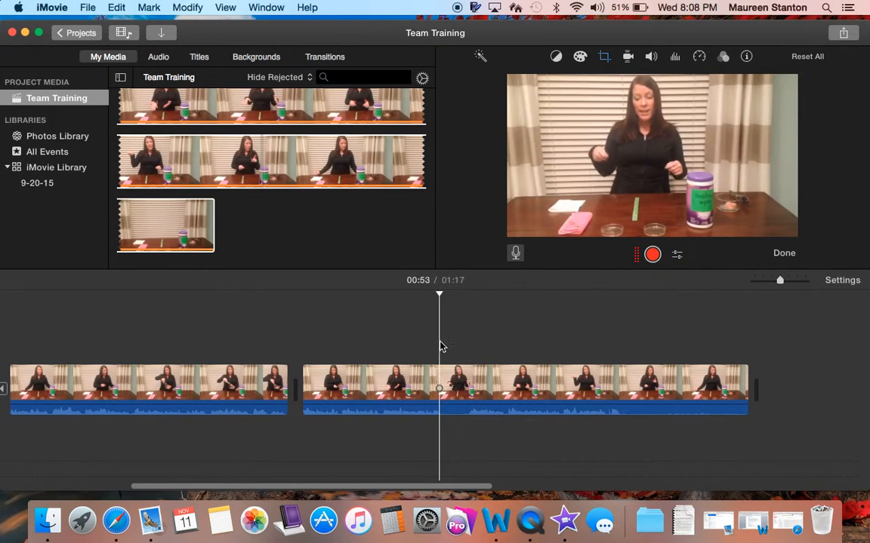
click(187, 7)
click(199, 120)
click(188, 8)
click(202, 112)
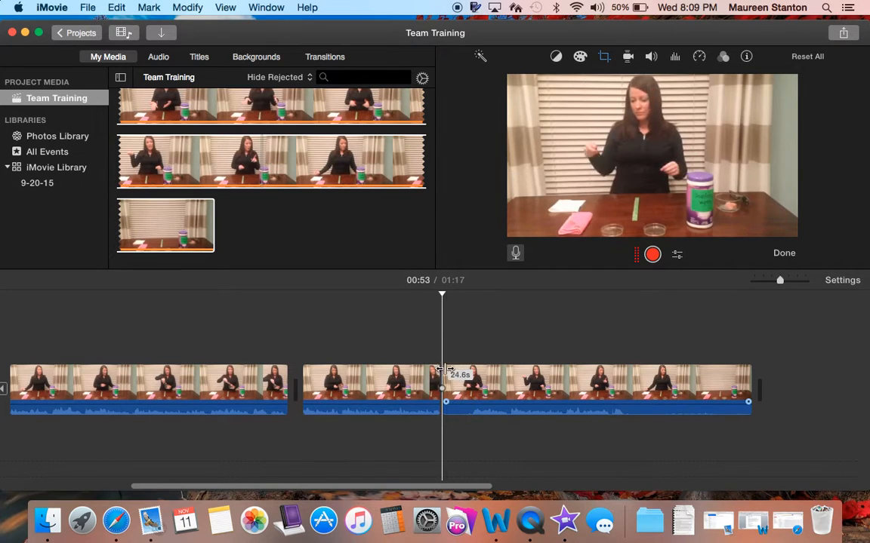
- Play on from the new cut and split the following piece at 00:55
click(425, 355)
key(space)
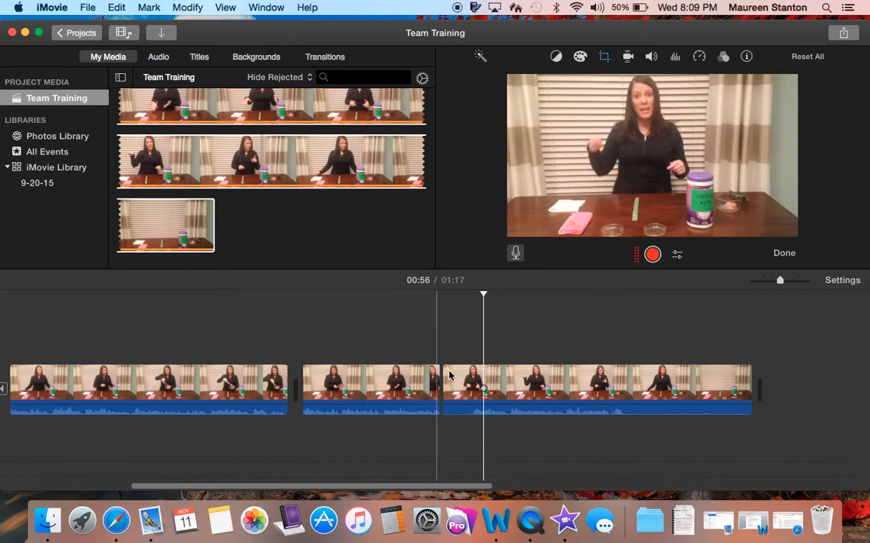
click(475, 376)
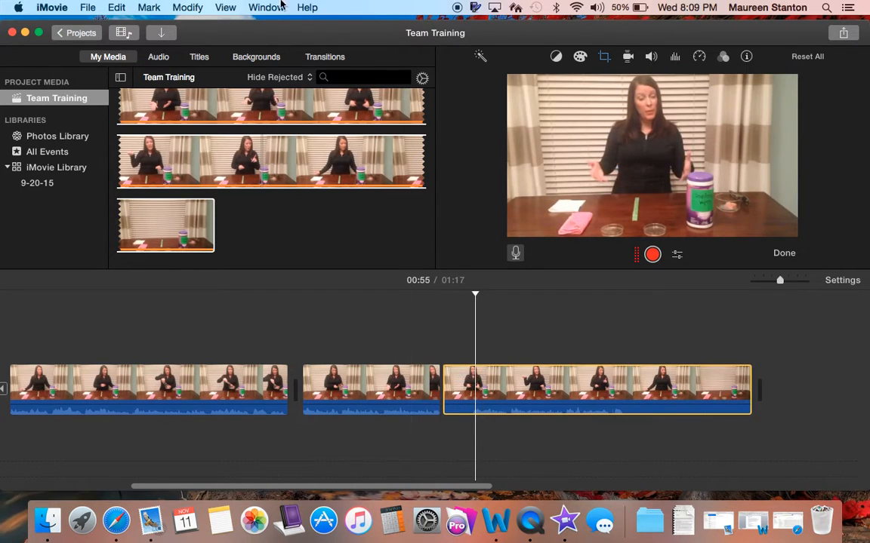
click(186, 7)
click(204, 108)
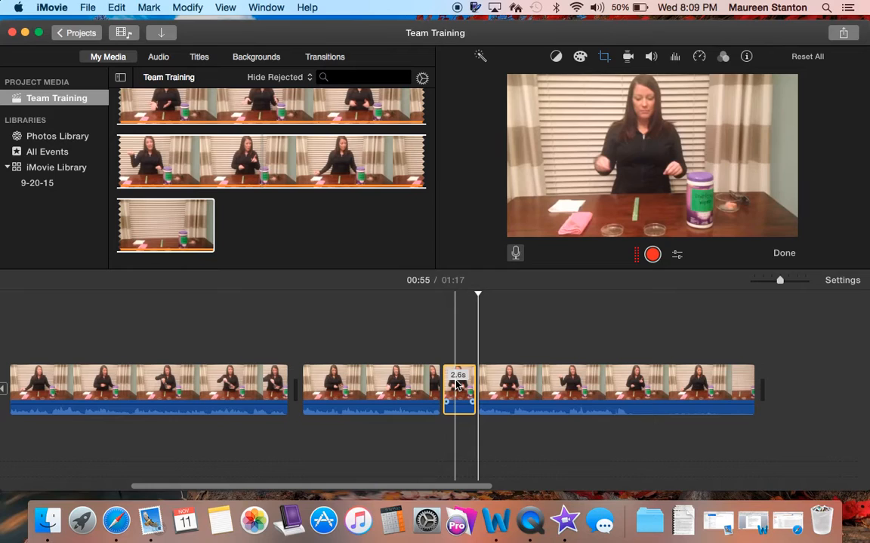
- Move the short 2.6-second piece between the two splits to the end of the movie
drag(457, 381, 784, 382)
click(446, 350)
drag(459, 378, 771, 370)
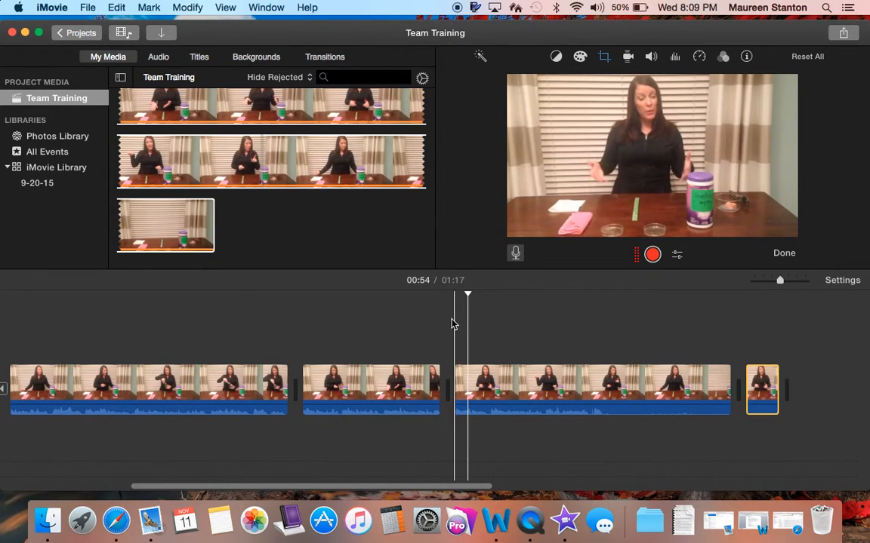
- Play the 22-second piece ahead of the short final piece and delete it from the movie
key(space)
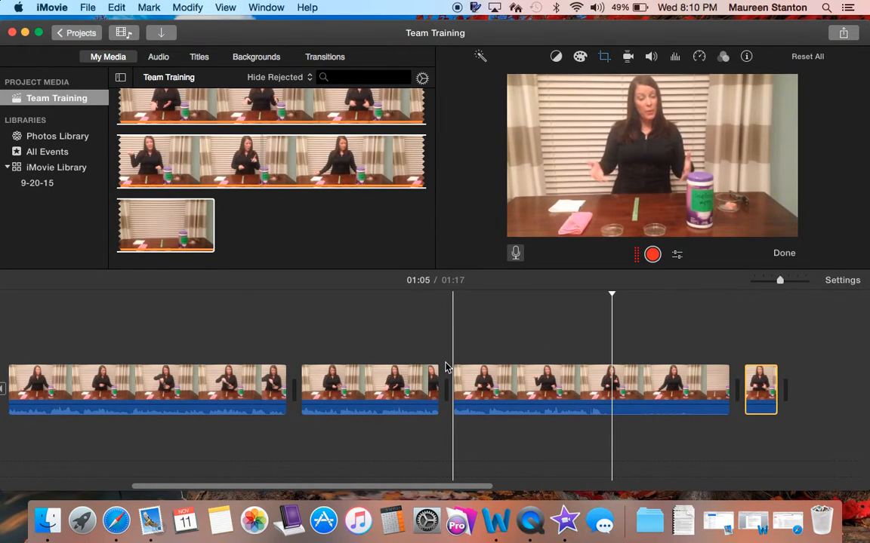
click(505, 401)
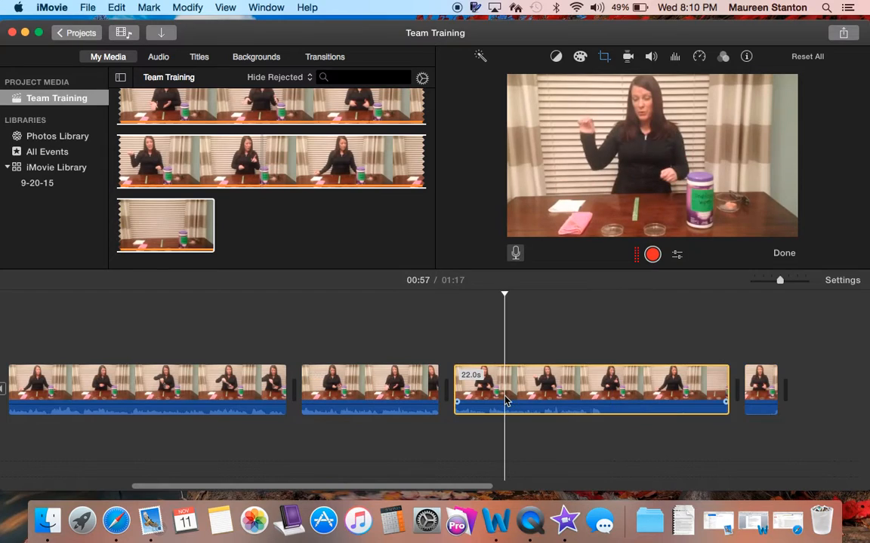
key(Delete)
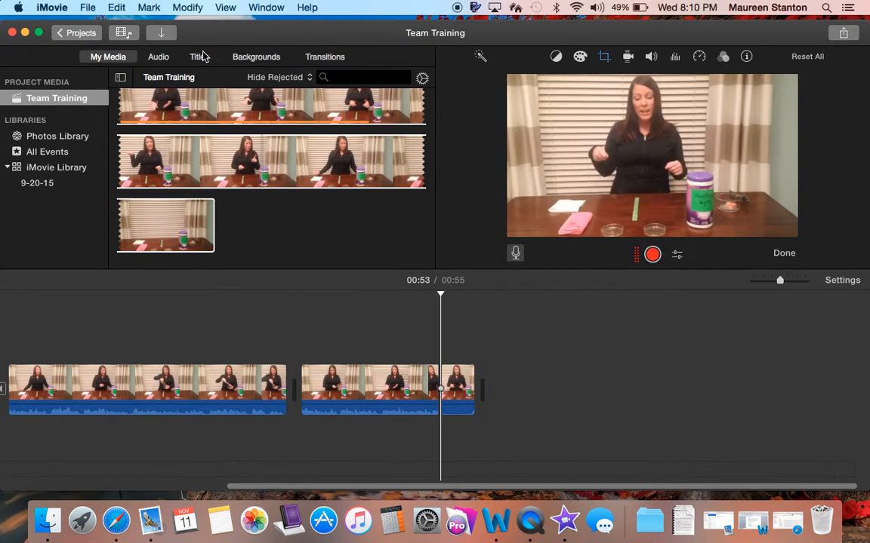
- Insert a Pinstripes background between the demonstration clip and the short final piece
scroll(332, 242, up, 1)
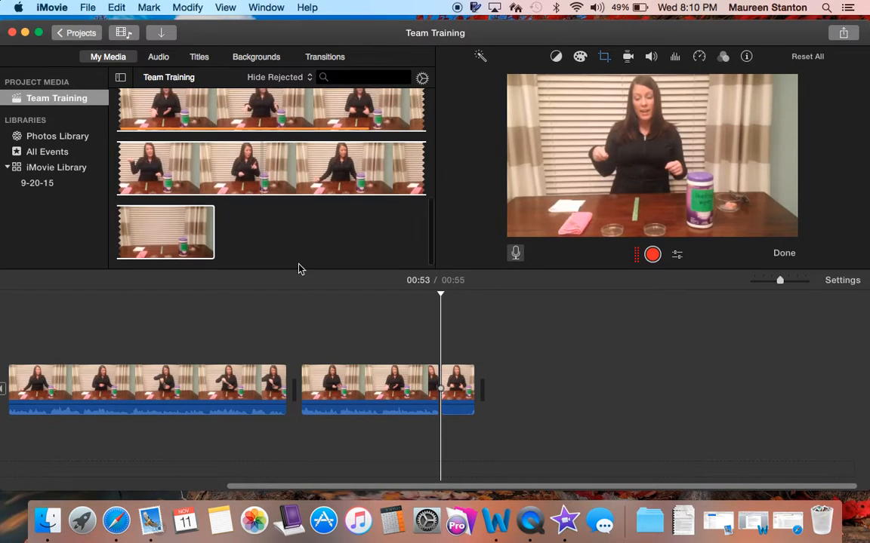
click(324, 57)
scroll(245, 162, down, 2)
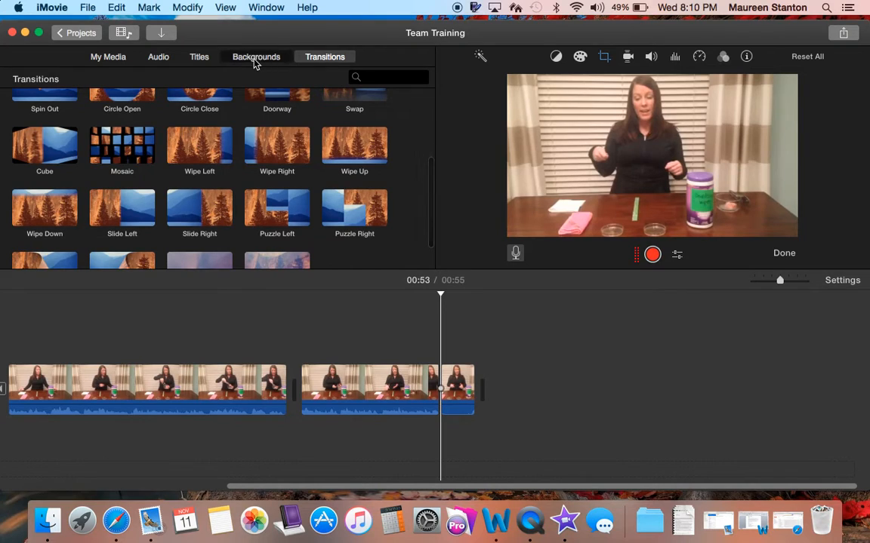
key(super+4)
scroll(204, 181, down, 1)
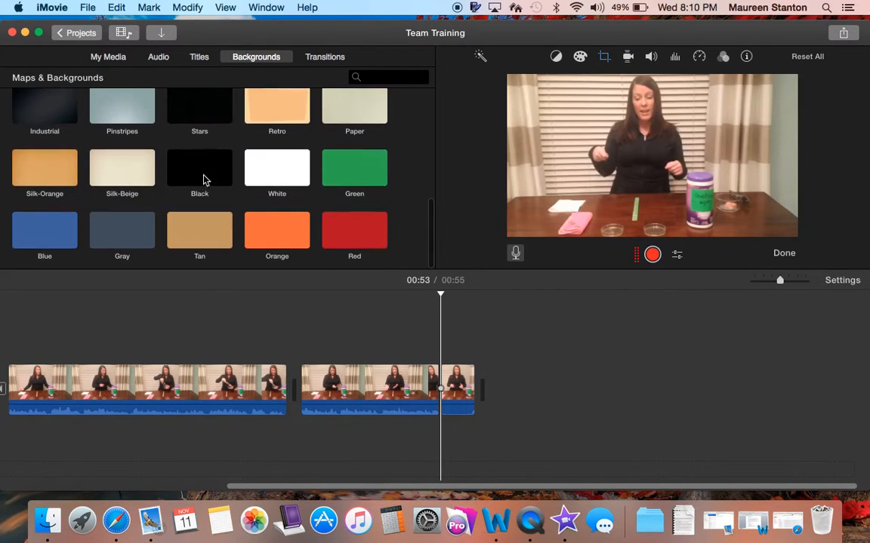
drag(117, 111, 449, 389)
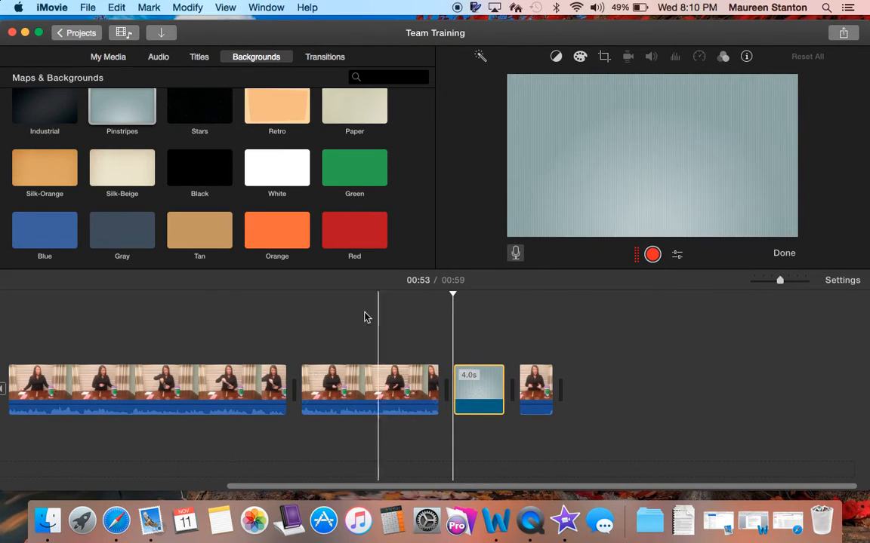
- Browse the title styles and add an Upper title over the start of the clip's second part
scroll(159, 151, up, 4)
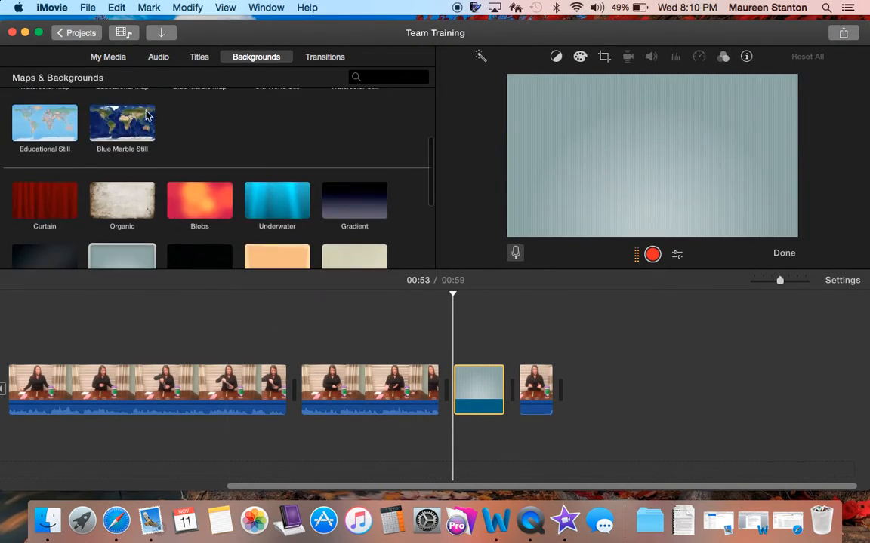
click(195, 68)
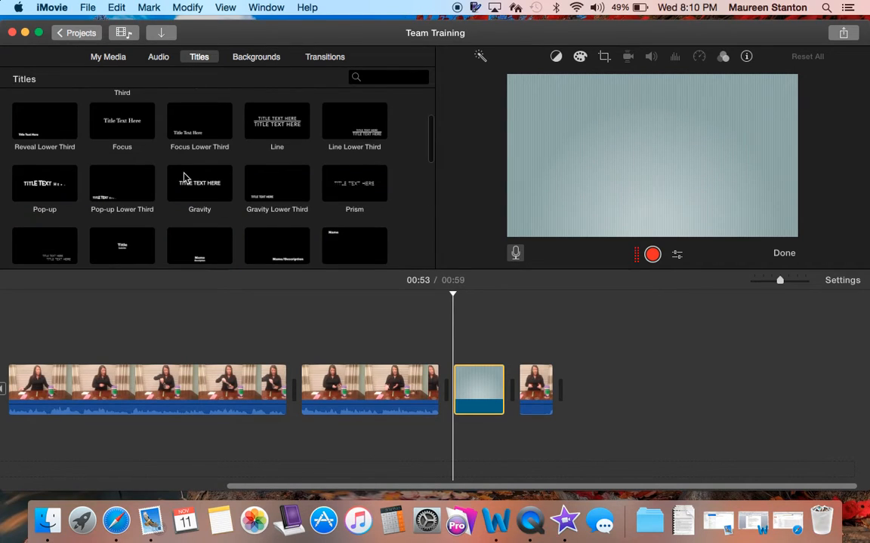
scroll(183, 177, up, 3)
click(362, 163)
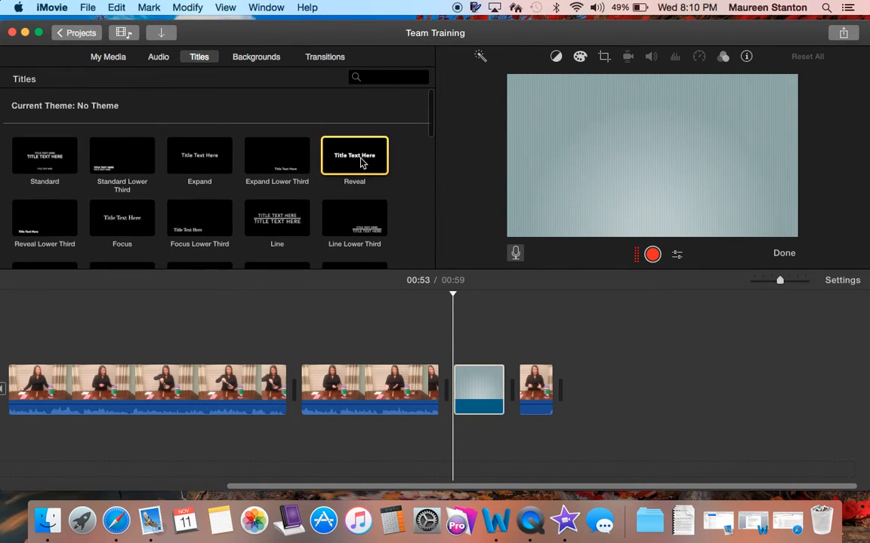
scroll(189, 173, down, 3)
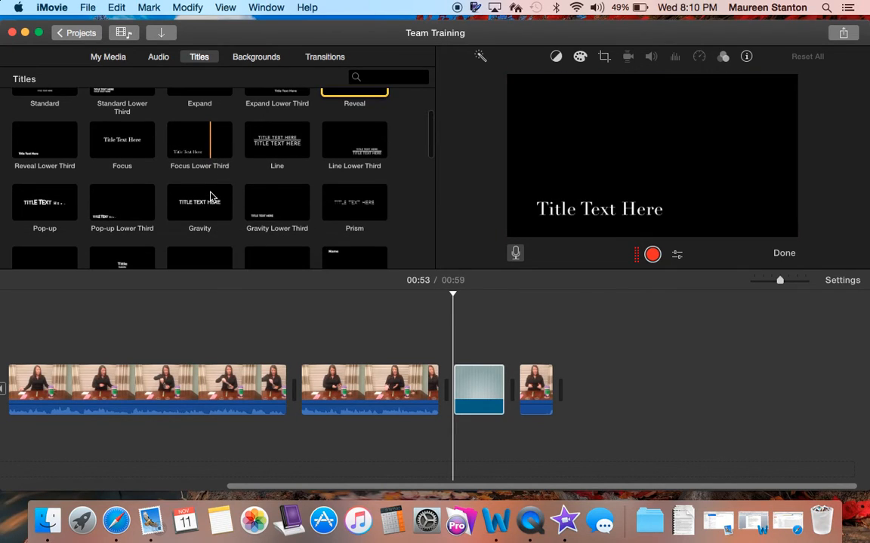
scroll(189, 226, down, 4)
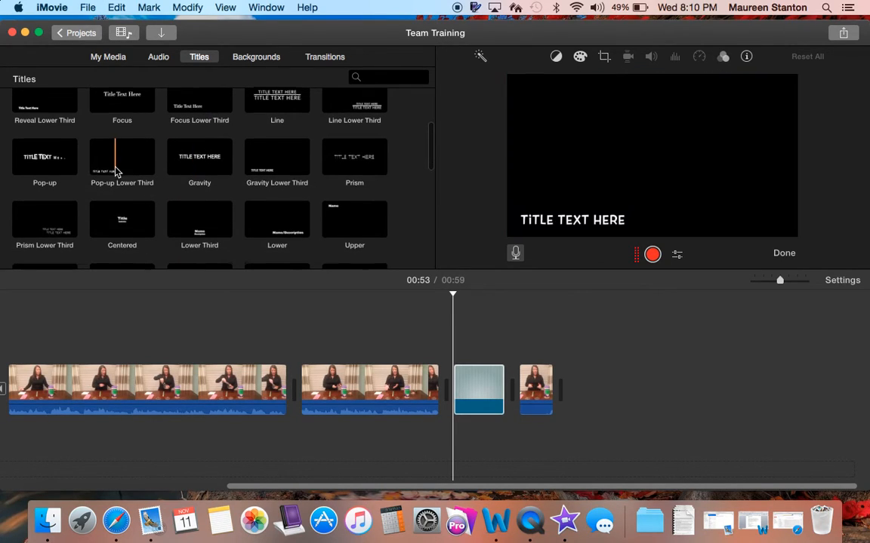
scroll(173, 186, up, 1)
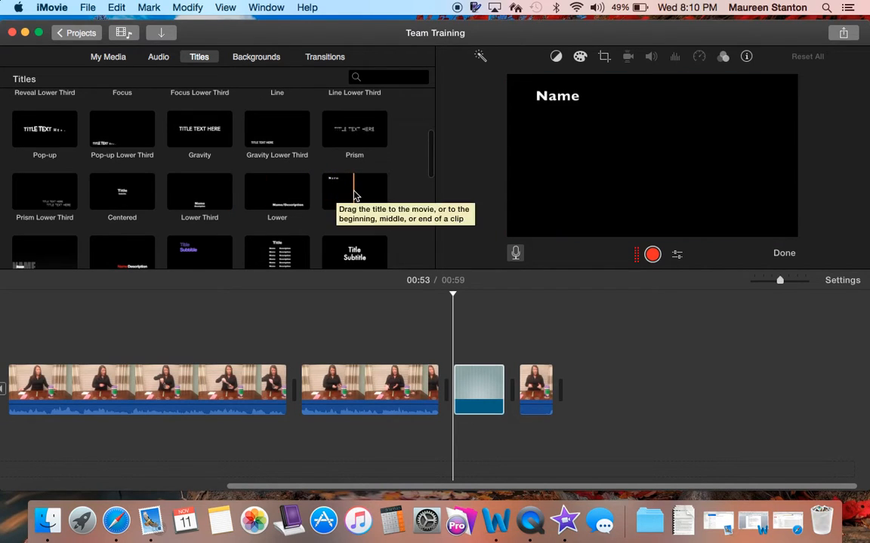
drag(330, 195, 302, 338)
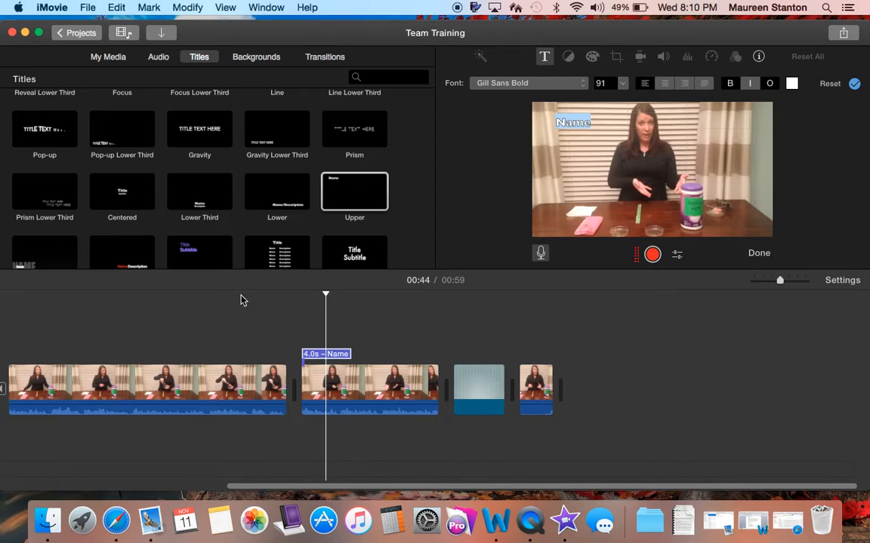
- Move the Upper title back over the early part of the preceding demonstration clip
scroll(211, 300, left, 1)
click(294, 353)
mouse_move(294, 353)
mouse_down()
mouse_move(71, 344)
mouse_move(83, 346)
mouse_up()
drag(336, 357, 74, 351)
scroll(151, 351, left, 2)
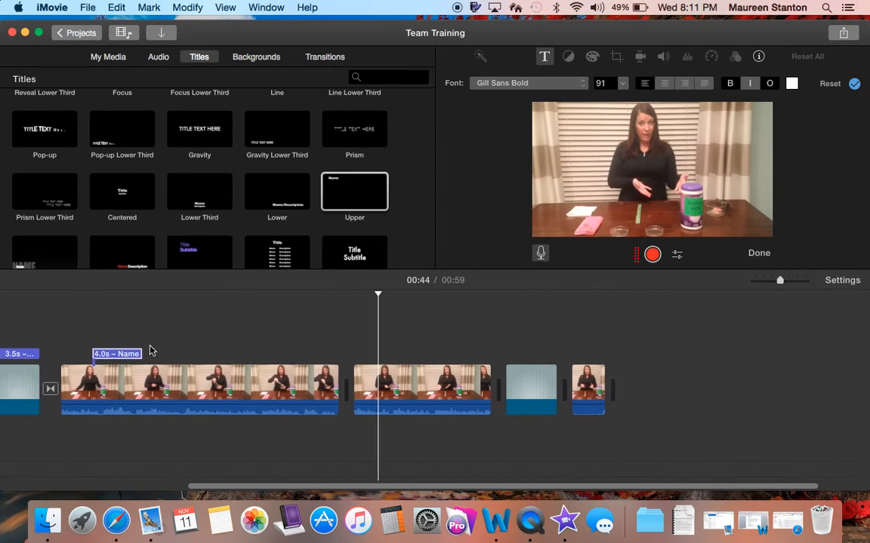
- Play the clip around the Upper title and replace the title's placeholder text with "Grow Bacteria!"
click(63, 353)
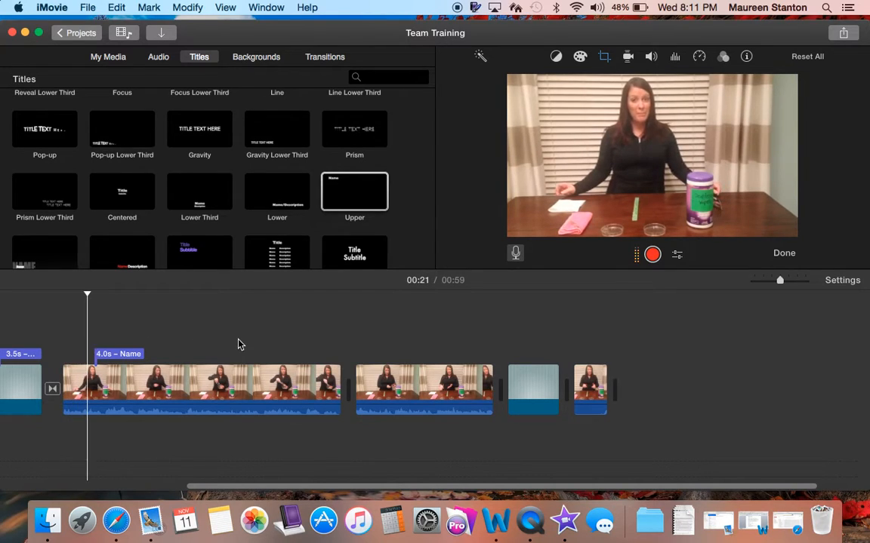
click(121, 358)
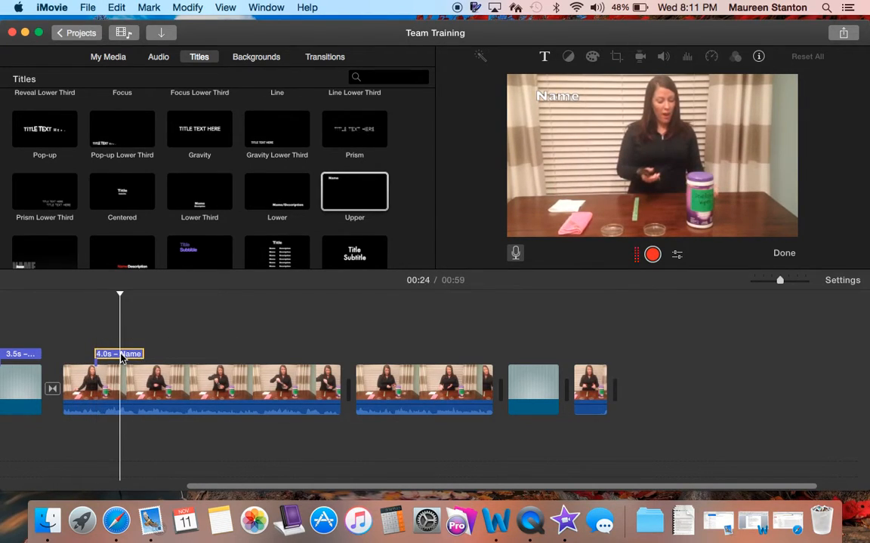
double_click(121, 357)
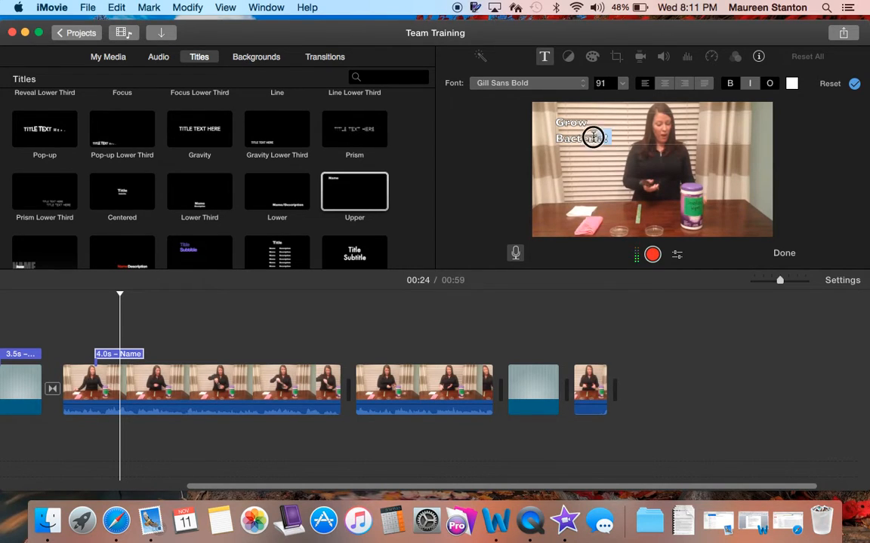
- Format the "Grow Bacteria!" text in Loopiejuice-Regular at size 124
drag(597, 138, 552, 120)
click(584, 88)
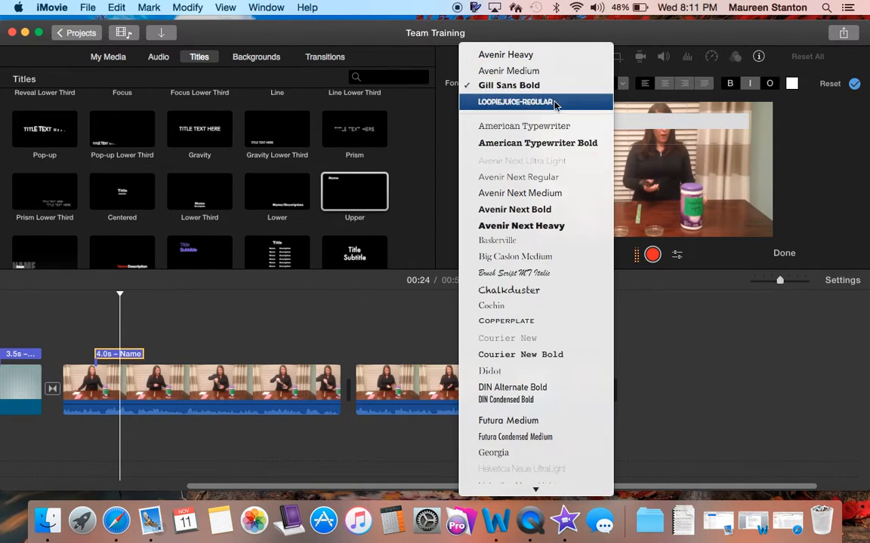
click(574, 101)
click(624, 85)
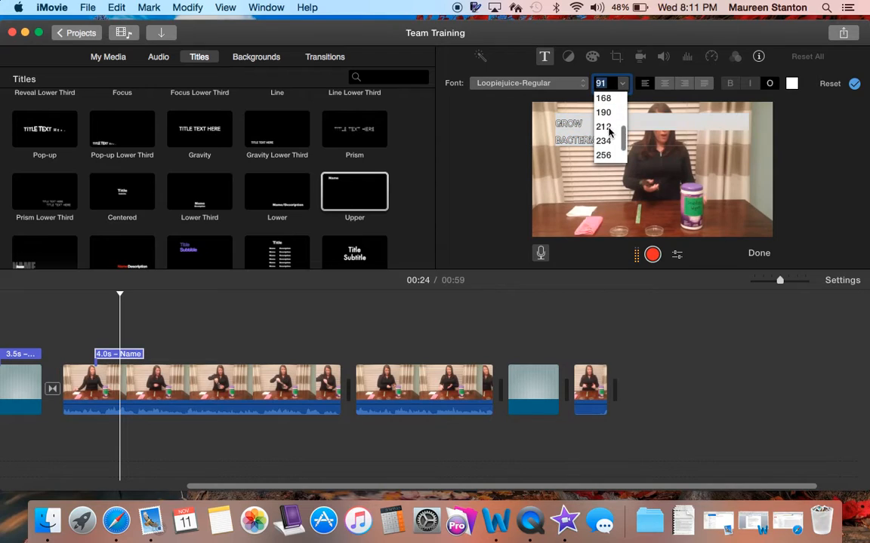
scroll(609, 113, up, 2)
click(607, 112)
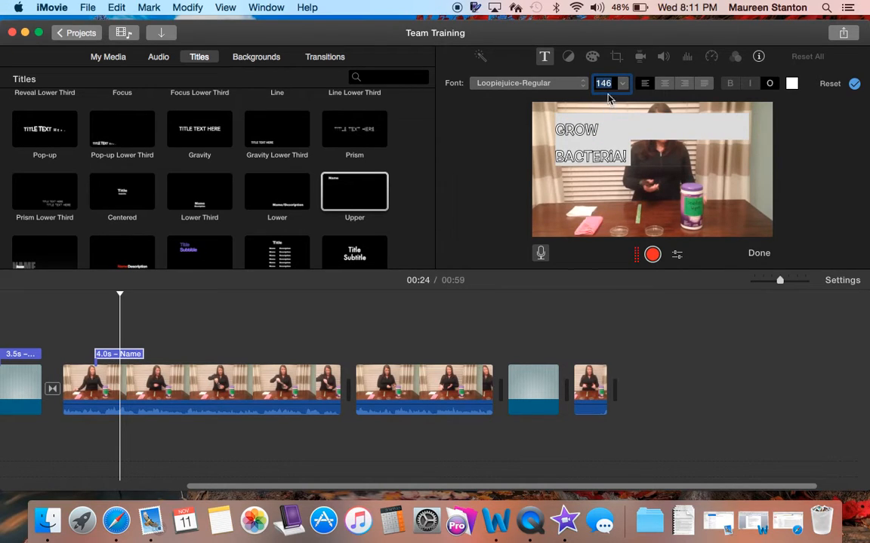
click(622, 85)
scroll(609, 113, up, 1)
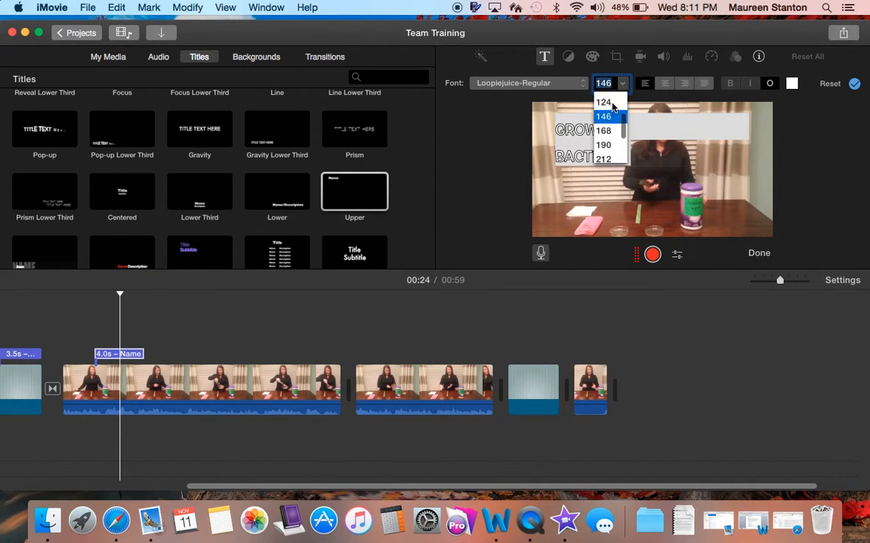
click(605, 106)
click(213, 323)
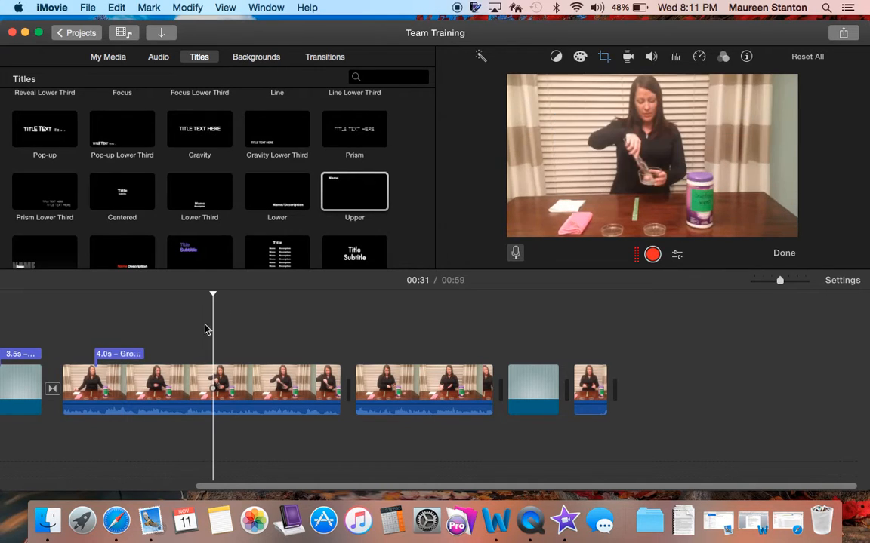
- Play up to the "Grow Bacteria!" title and shift it slightly earlier over the clip
click(85, 330)
key(space)
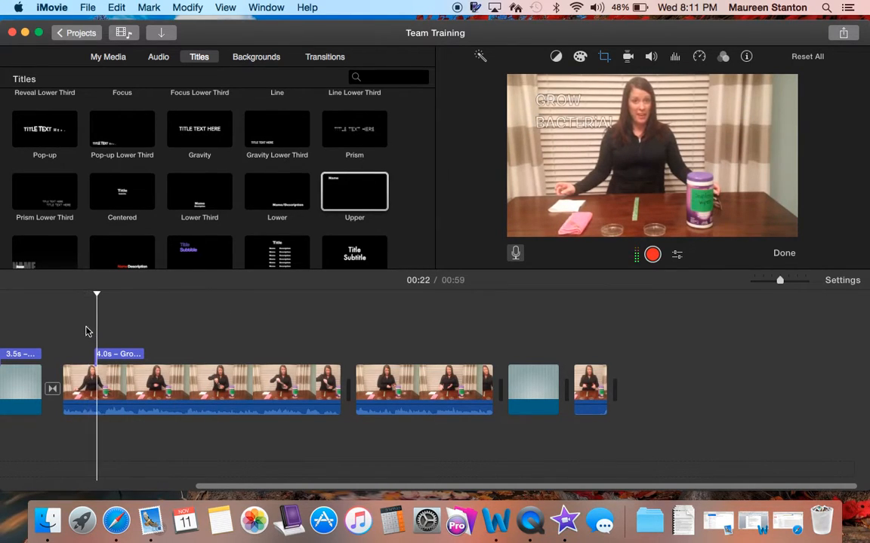
drag(117, 355, 108, 354)
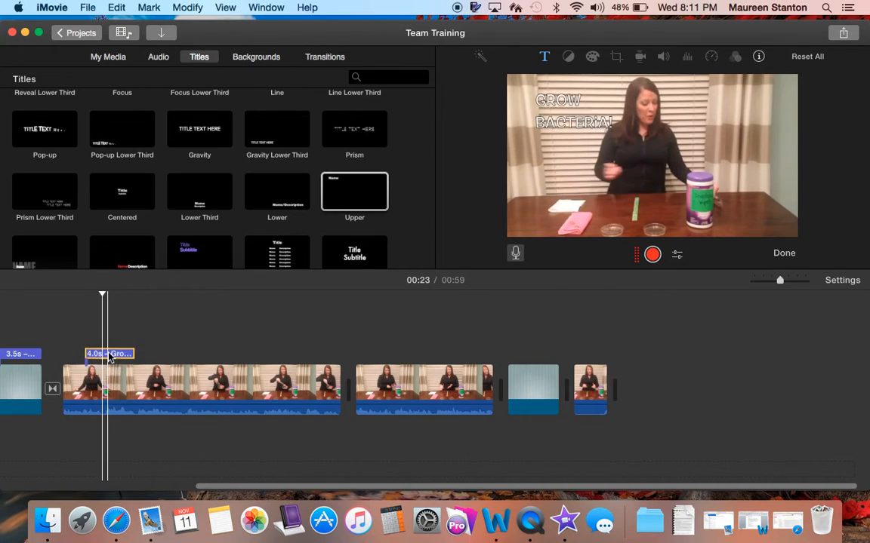
- Play the "Grow Bacteria!" title over the clip, shorten the title to 2.3 seconds and shift it slightly earlier
click(78, 347)
key(space)
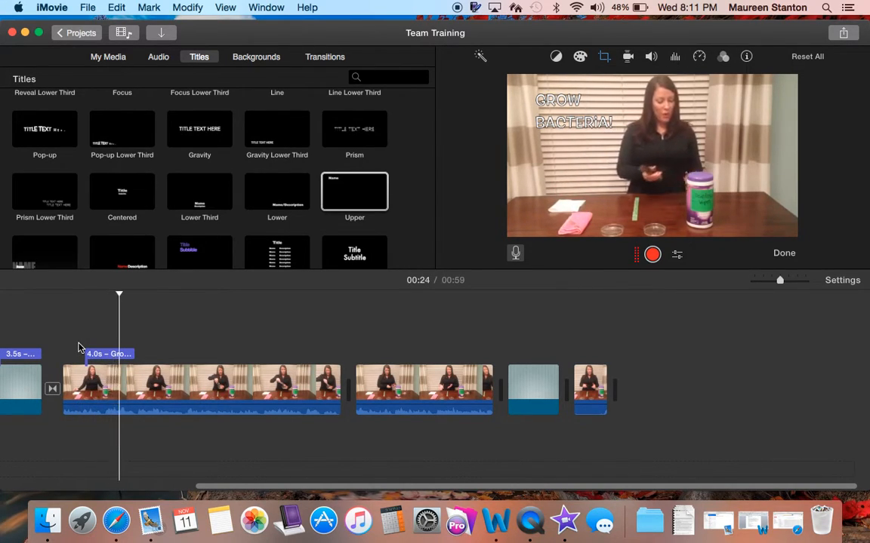
key(space)
click(108, 332)
drag(130, 354, 109, 354)
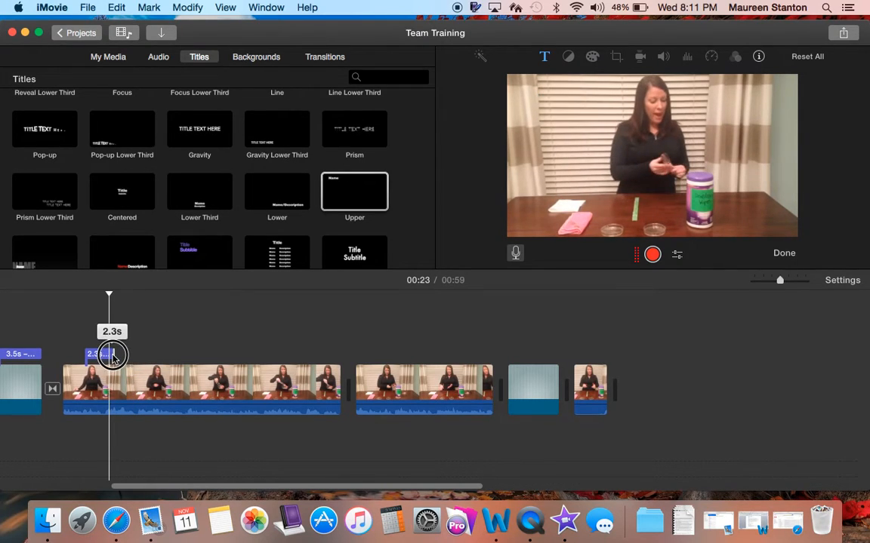
click(65, 334)
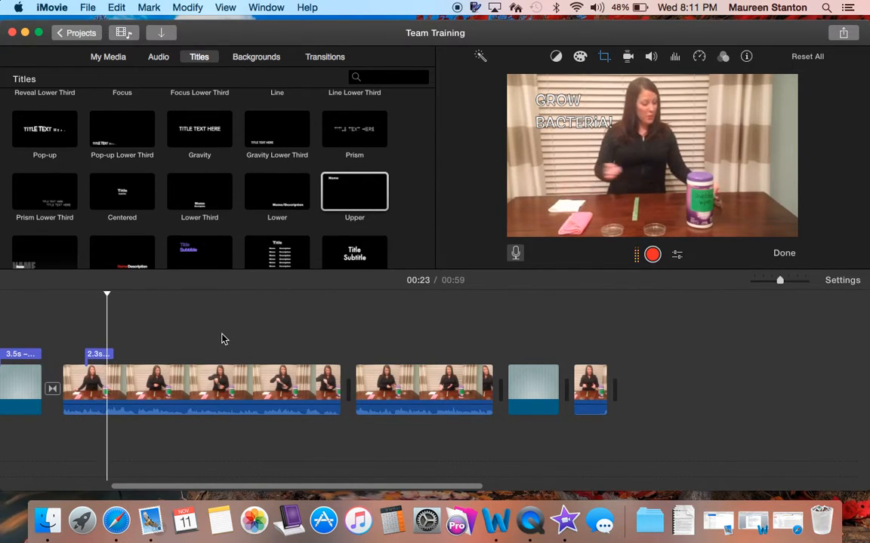
drag(99, 353, 93, 354)
click(147, 350)
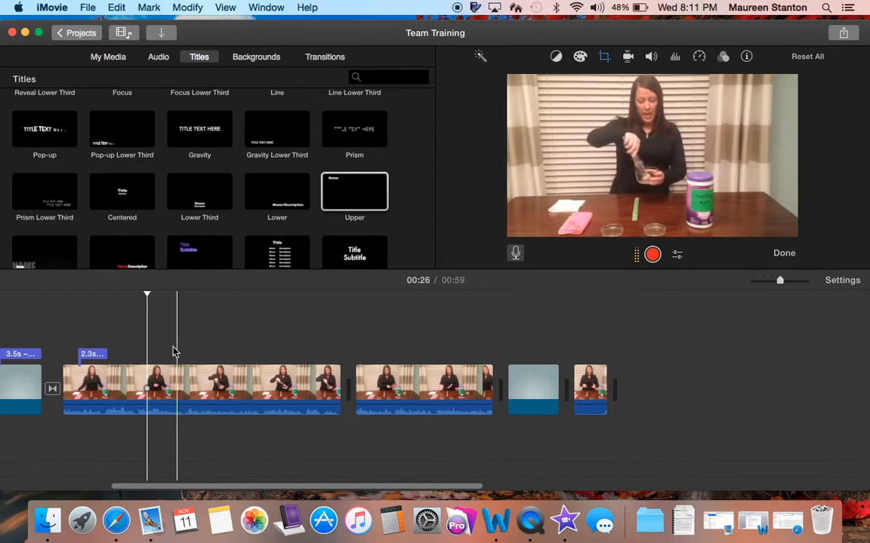
scroll(678, 372, right, 1)
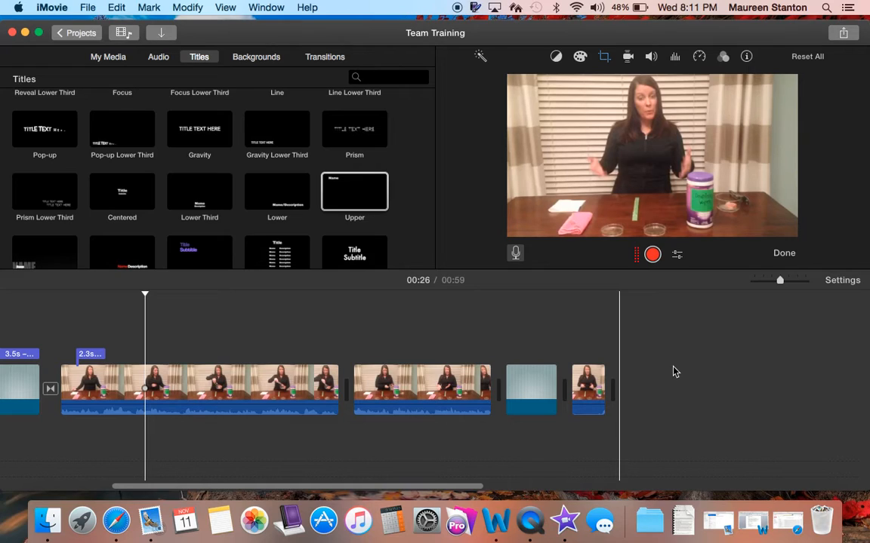
- Try other text alignments on the "Grow Bacteria!" title and return it to left alignment
click(360, 195)
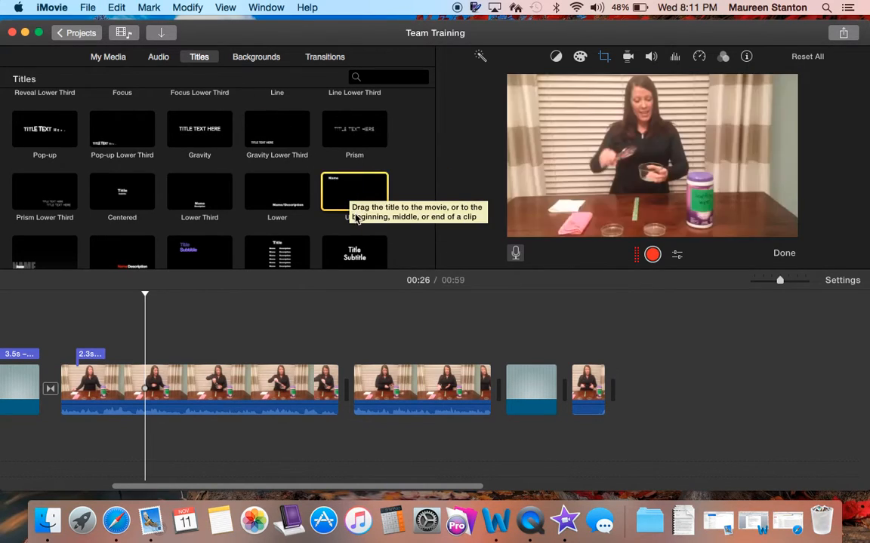
click(90, 354)
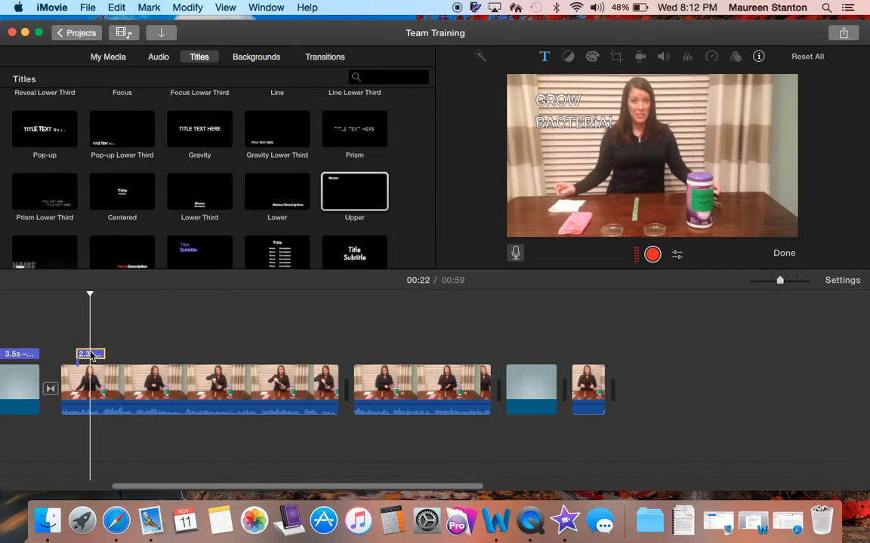
double_click(91, 354)
click(560, 128)
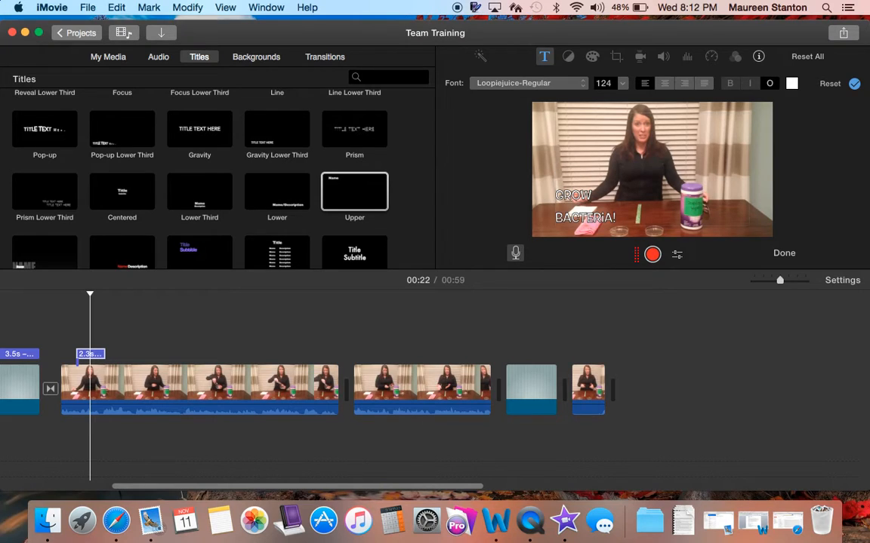
click(665, 84)
click(683, 85)
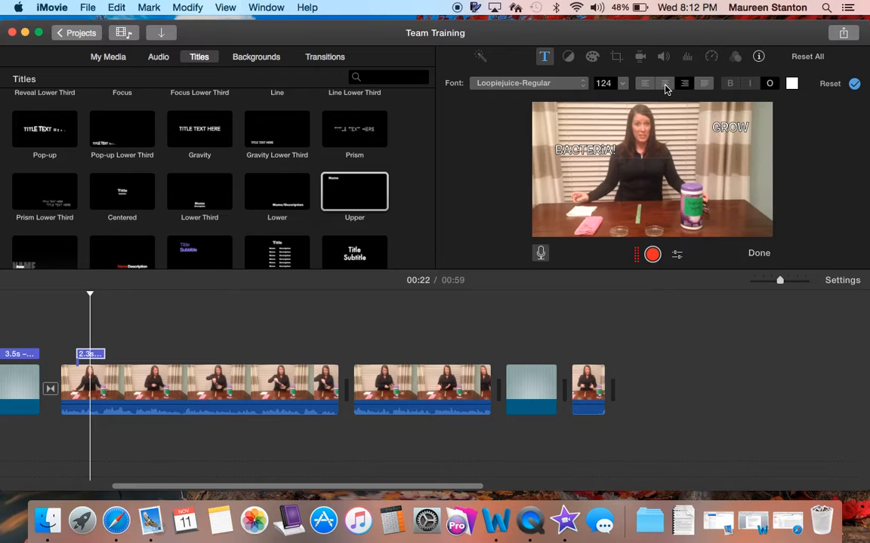
click(643, 84)
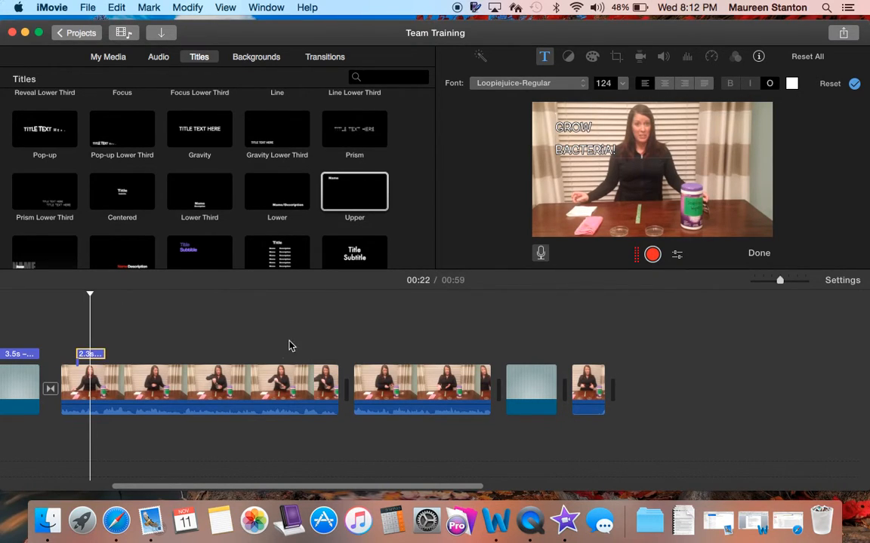
click(75, 341)
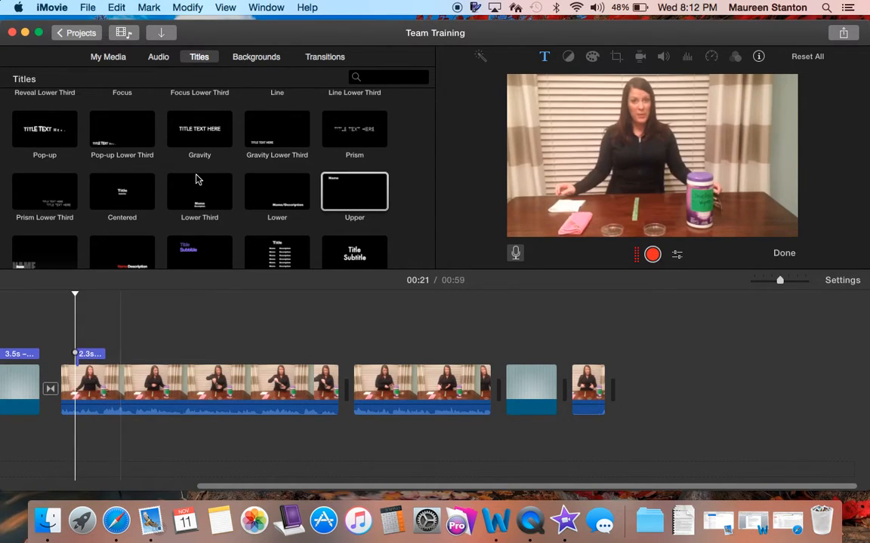
click(269, 194)
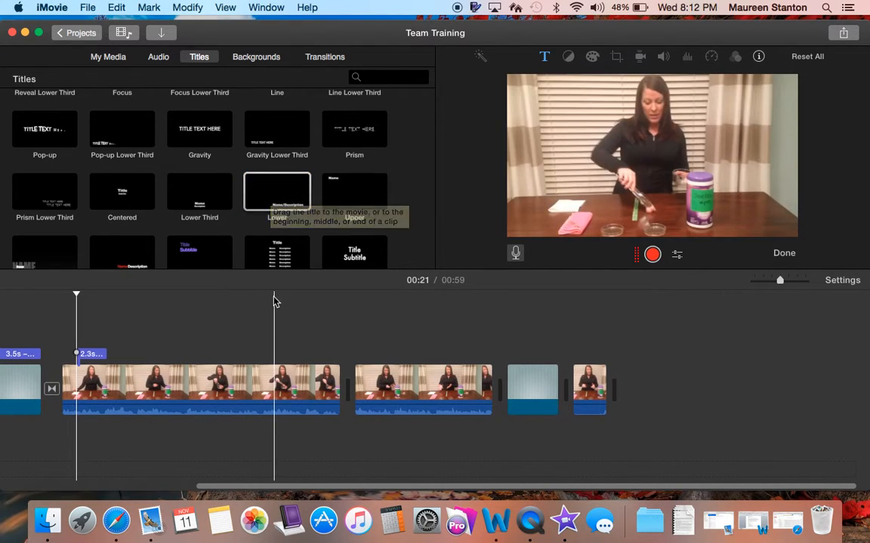
scroll(233, 207, up, 5)
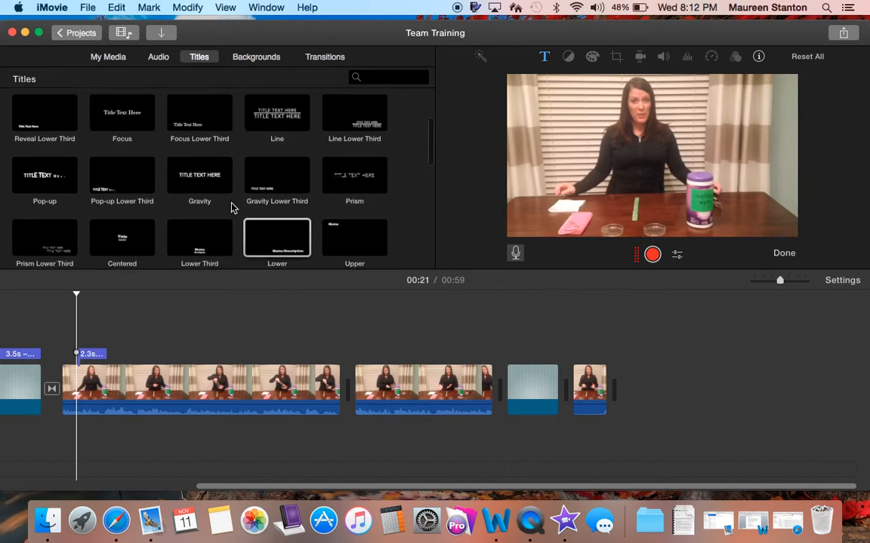
- Browse the Theme Music sound effects and preview the Bright, Modern, Playful and Simple tracks
click(159, 58)
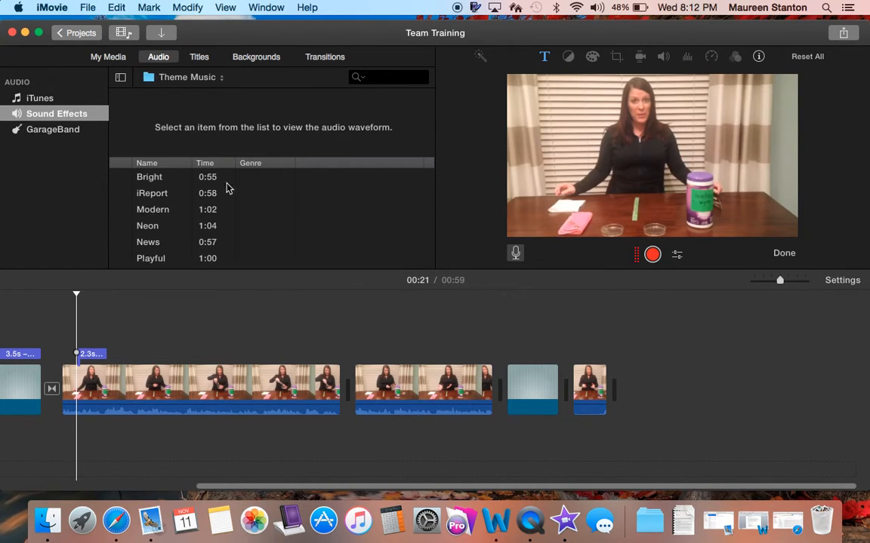
scroll(225, 187, down, 3)
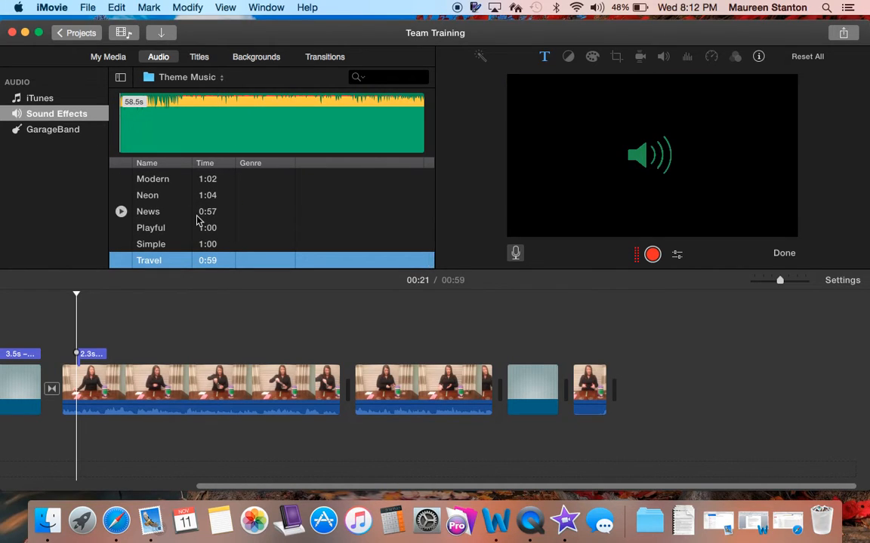
scroll(197, 224, up, 2)
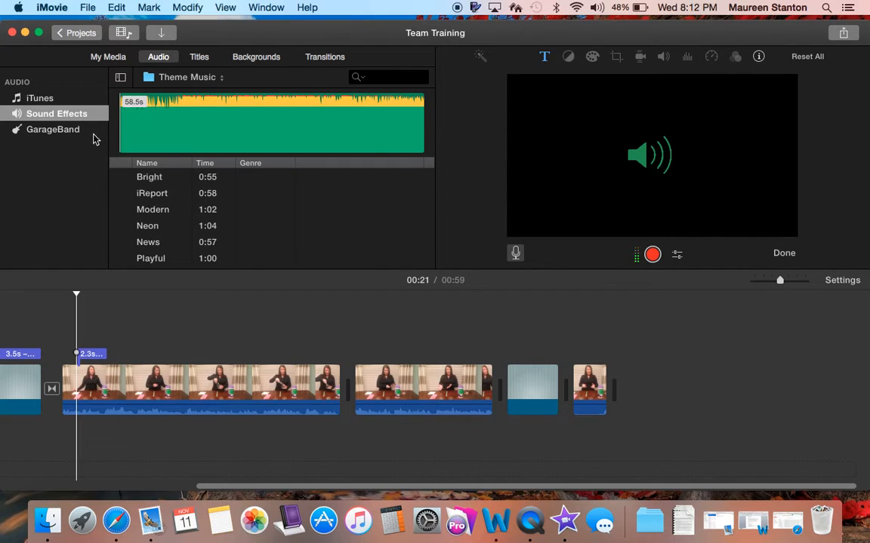
click(128, 180)
click(122, 179)
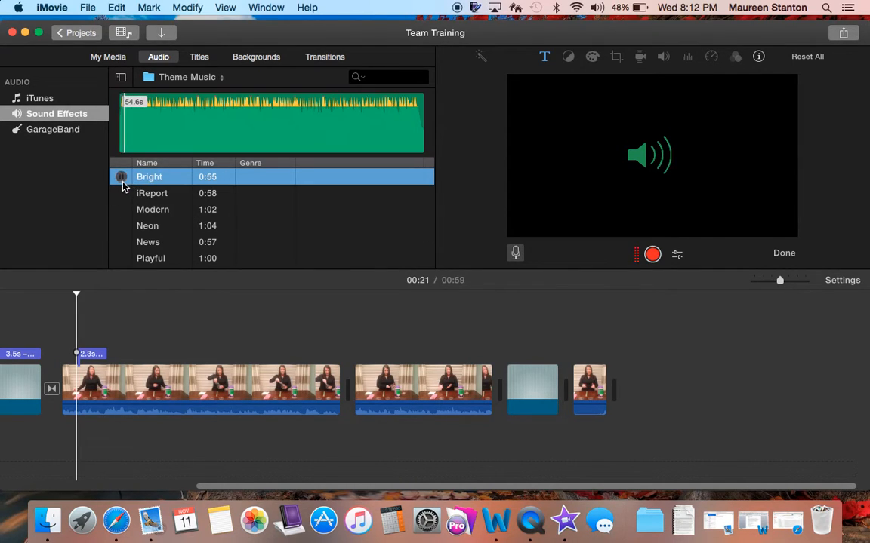
click(121, 213)
click(119, 209)
scroll(123, 236, down, 1)
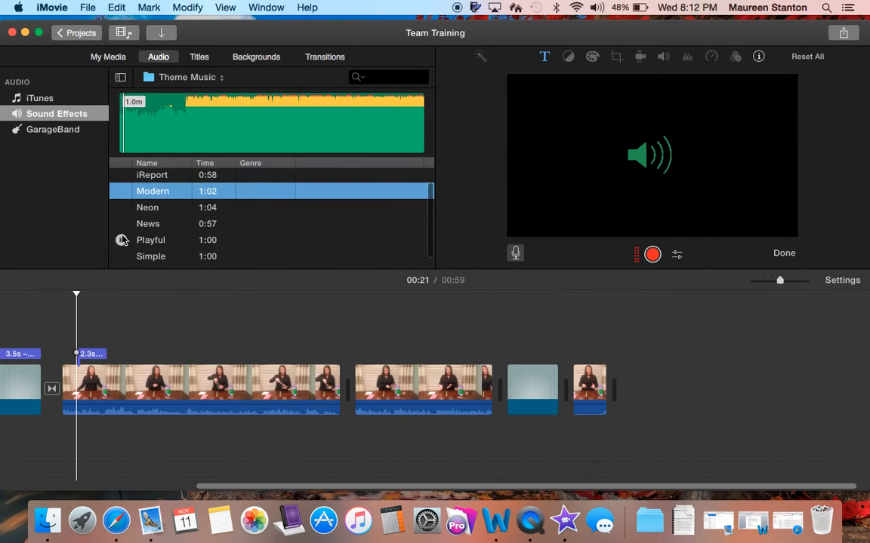
click(122, 234)
scroll(125, 242, down, 1)
click(121, 228)
click(122, 243)
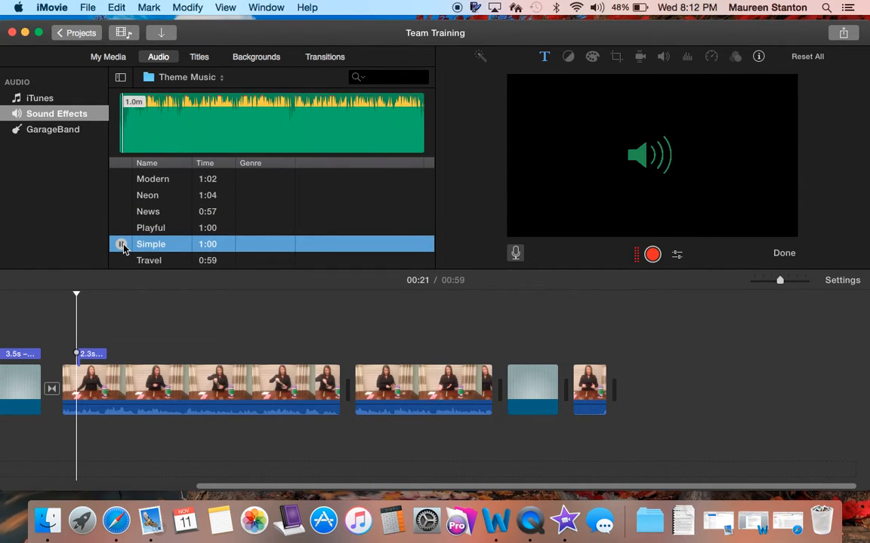
scroll(188, 231, down, 1)
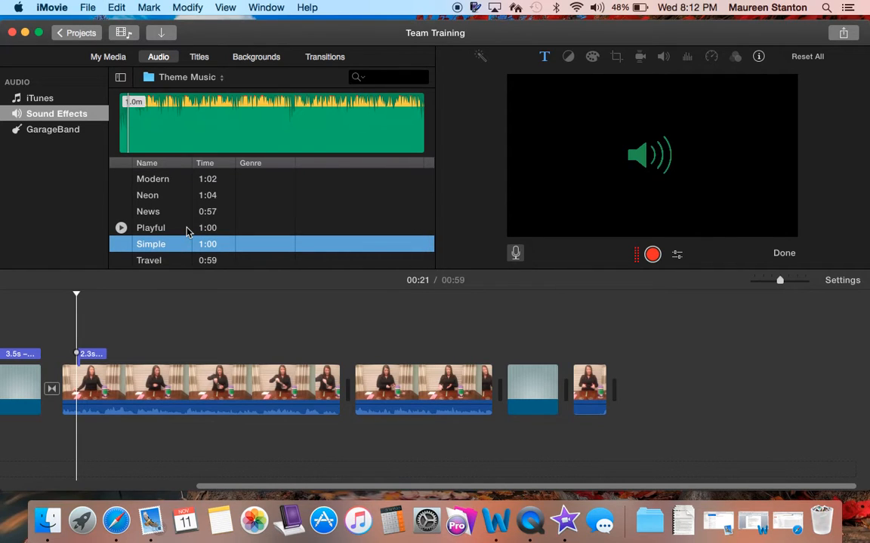
- Add the Simple theme music as background music starting at the beginning of the movie
click(166, 248)
scroll(196, 325, left, 5)
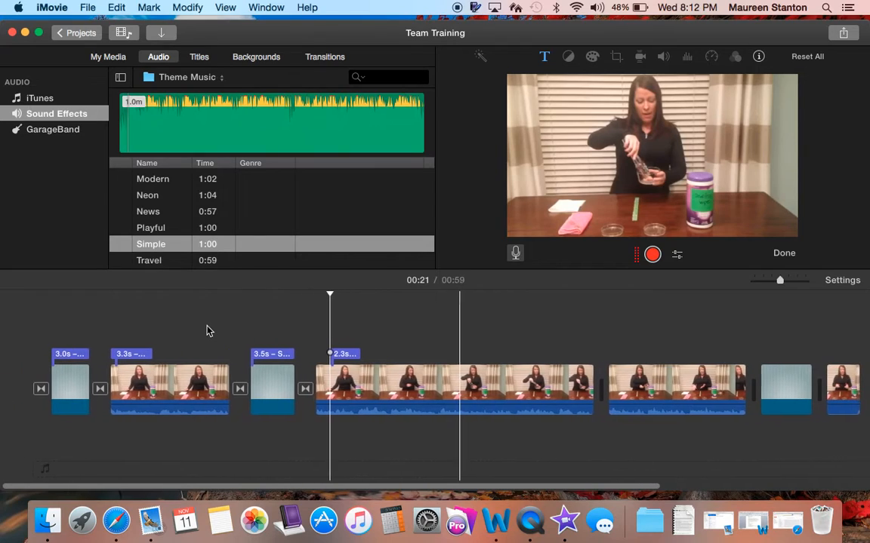
click(155, 227)
click(161, 245)
click(83, 416)
drag(83, 413, 52, 464)
click(154, 246)
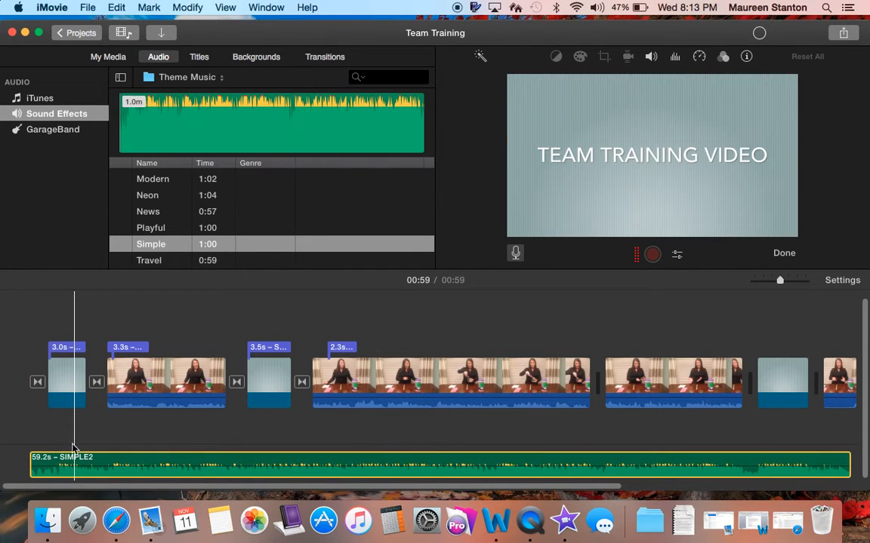
- Add a second copy of the Simple theme music directly after the first one at the movie's end
scroll(351, 355, right, 5)
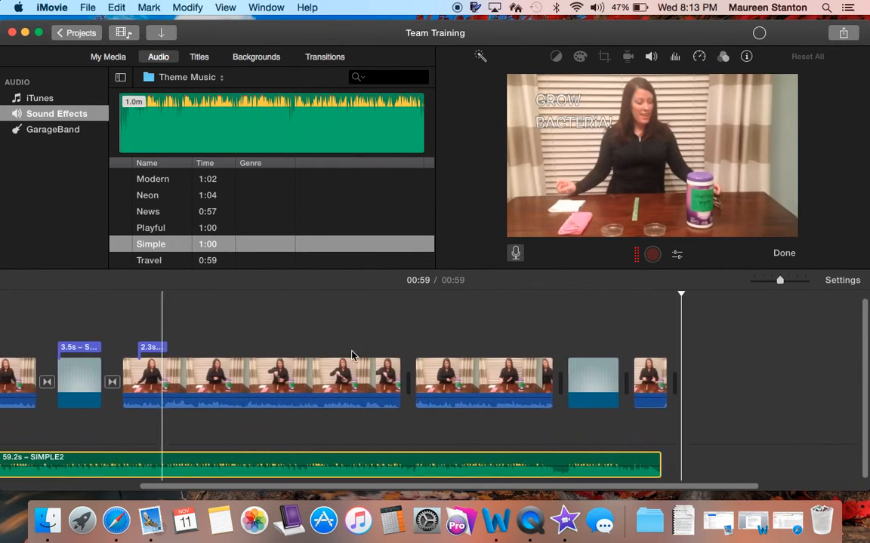
scroll(351, 355, right, 3)
scroll(671, 380, right, 1)
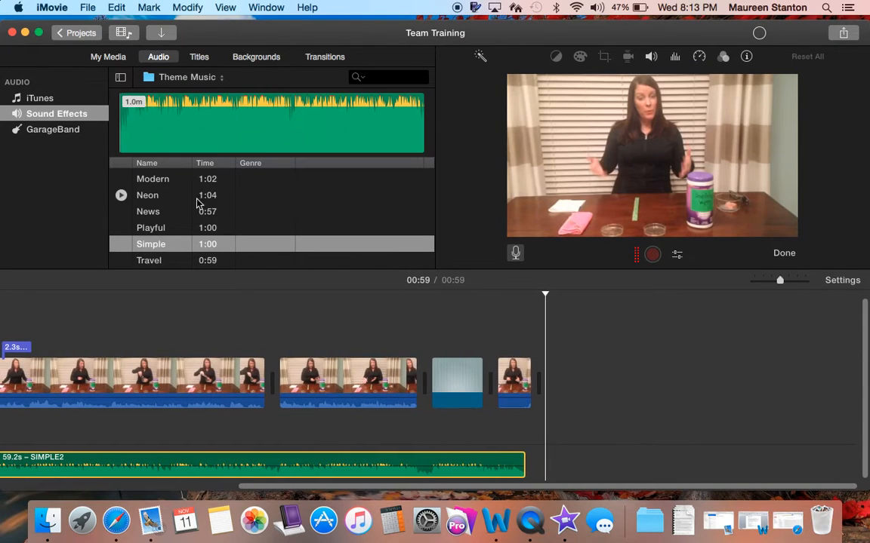
drag(178, 249, 557, 468)
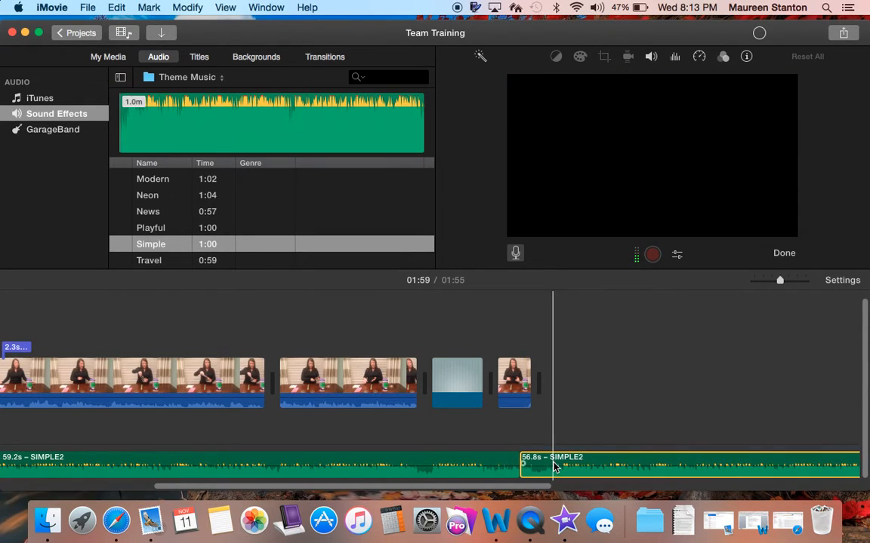
scroll(623, 365, right, 1)
scroll(623, 367, right, 10)
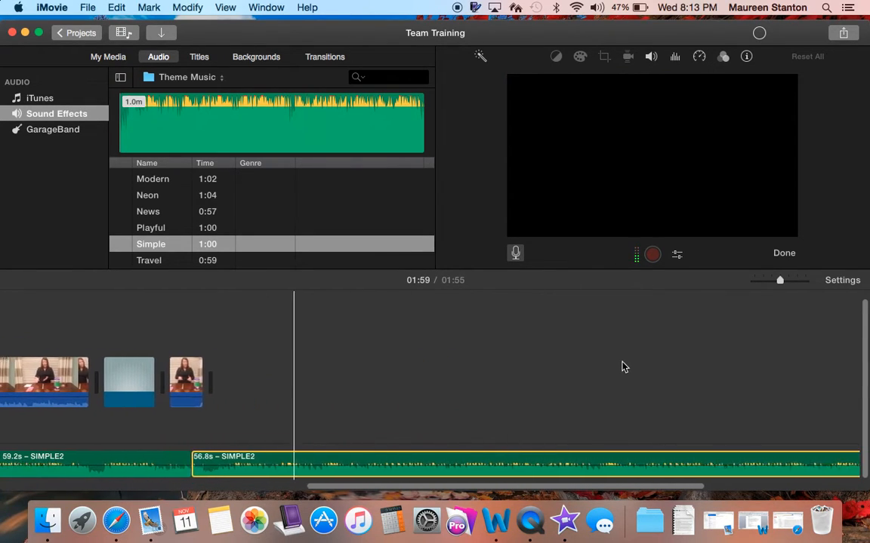
- Play the movie from the beginning and lower the volume of the first background music clip
scroll(591, 368, left, 15)
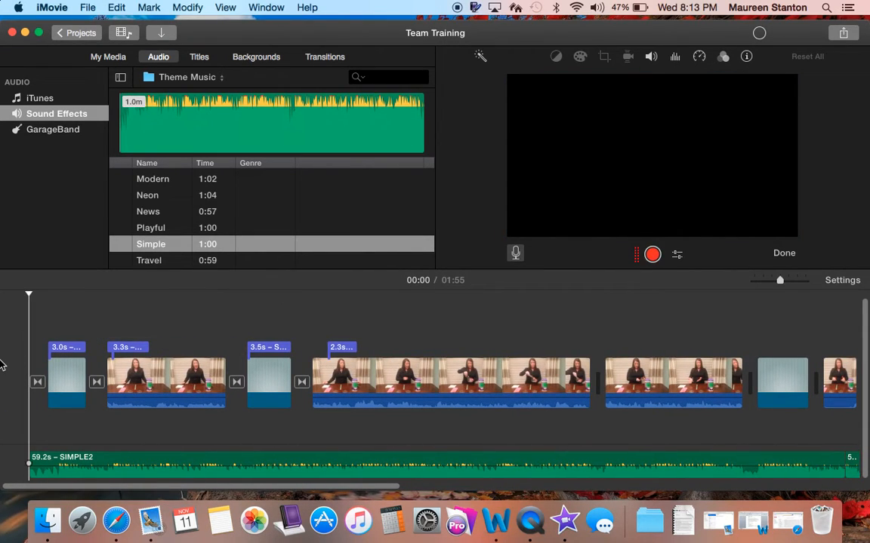
key(space)
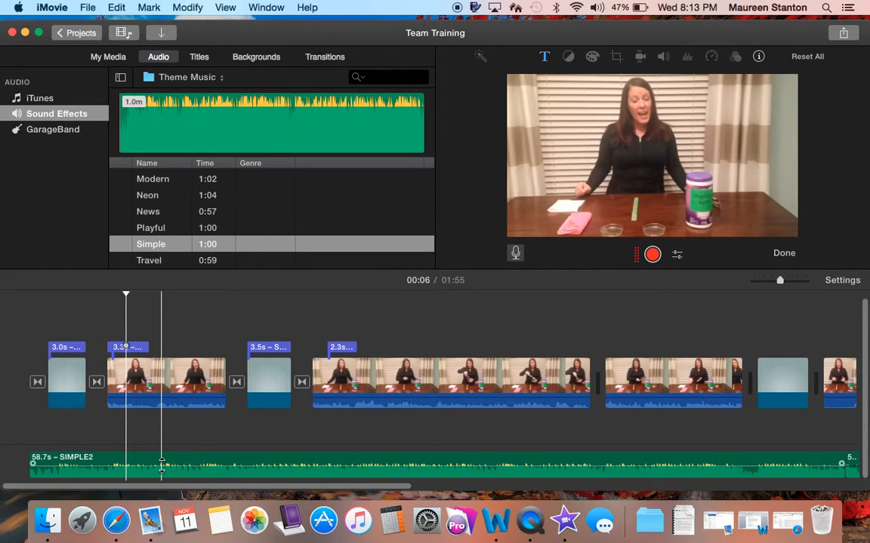
drag(170, 464, 171, 474)
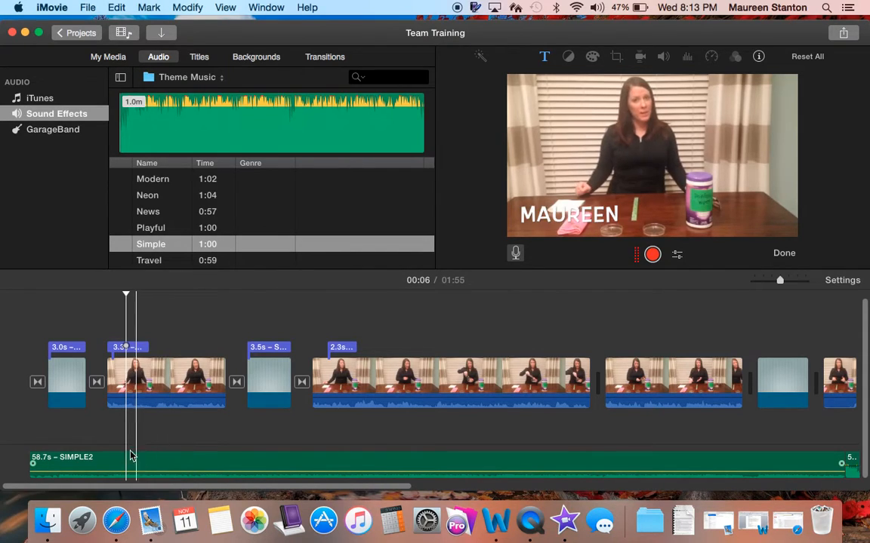
click(104, 447)
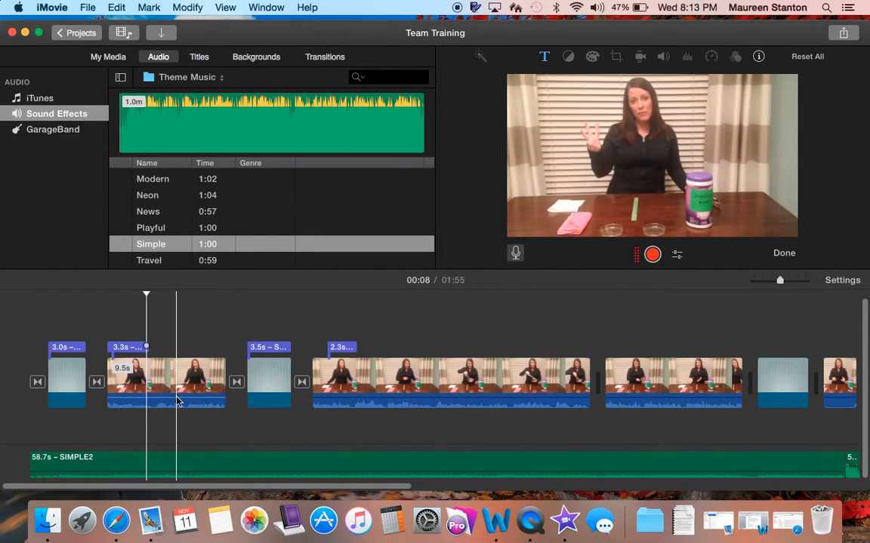
- Raise the first demonstration clip's volume slightly, replaying that section, and fine-tune the volume of the first background music clip
drag(174, 398, 174, 397)
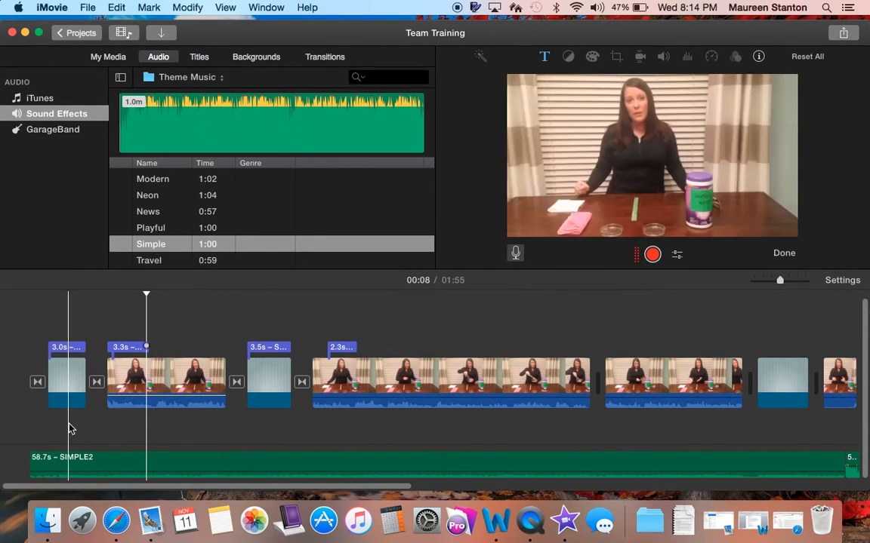
click(101, 407)
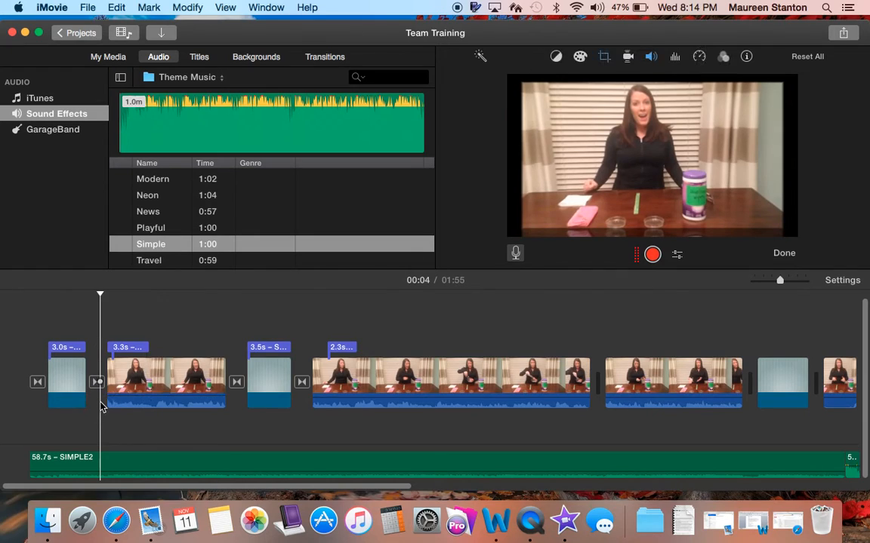
key(space)
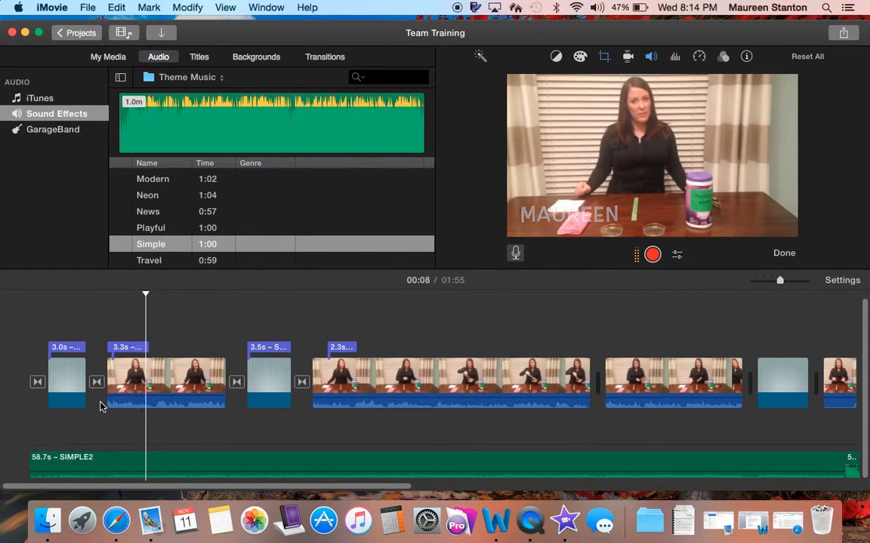
key(space)
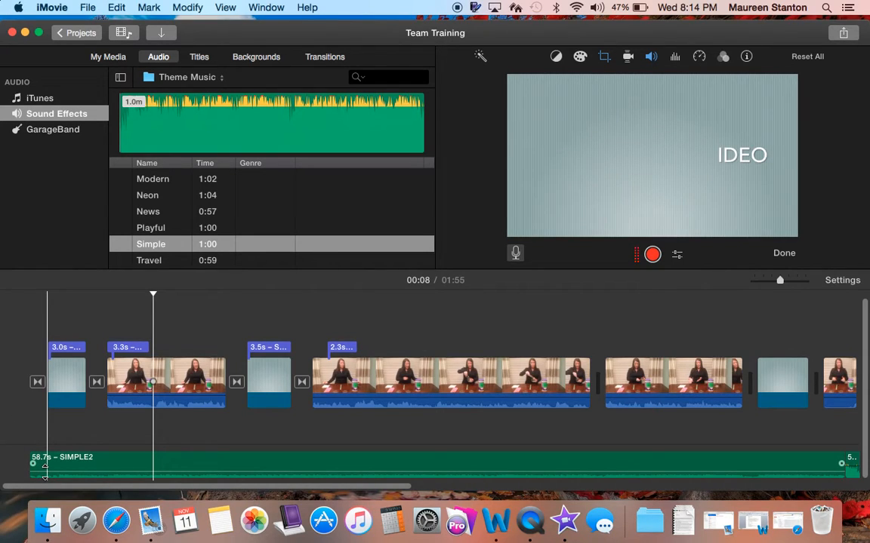
drag(46, 471, 45, 474)
- Browse the songs in the iTunes audio library and select Bad Blood
click(44, 98)
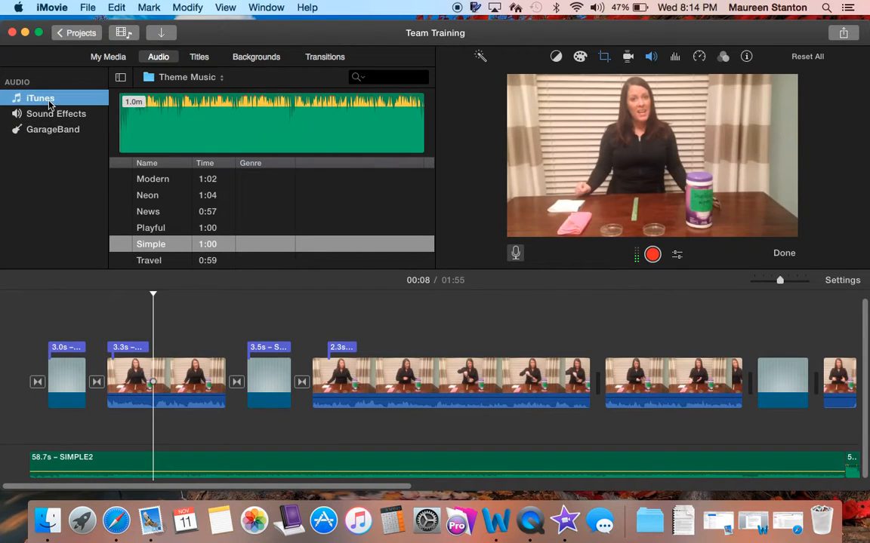
scroll(172, 182, down, 4)
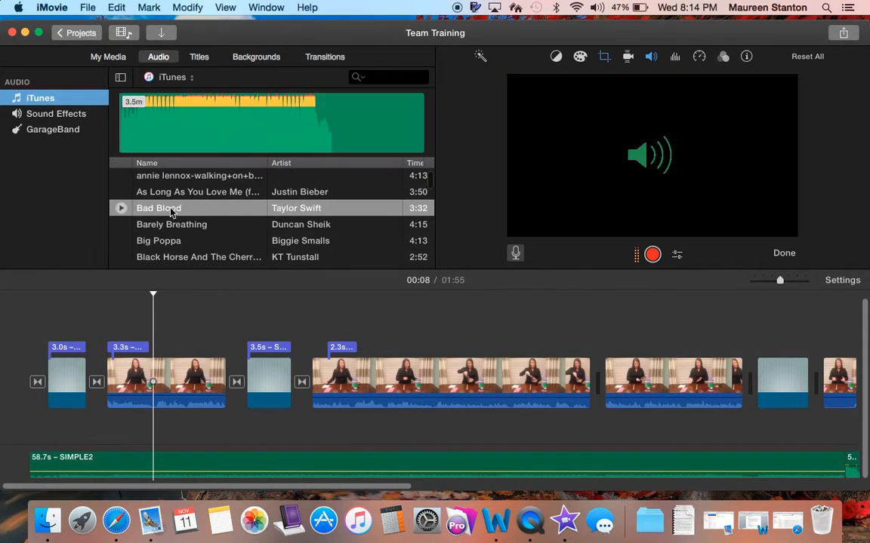
scroll(172, 223, up, 3)
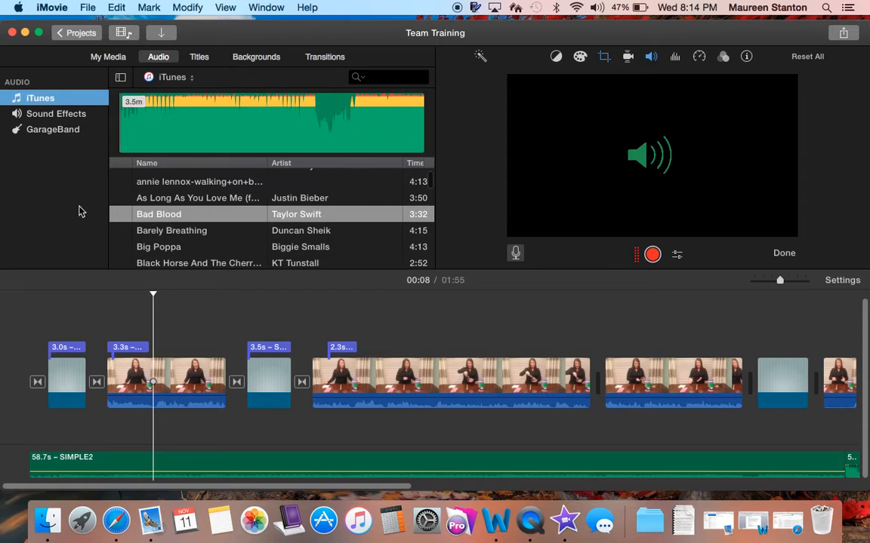
scroll(173, 226, up, 3)
scroll(175, 228, down, 3)
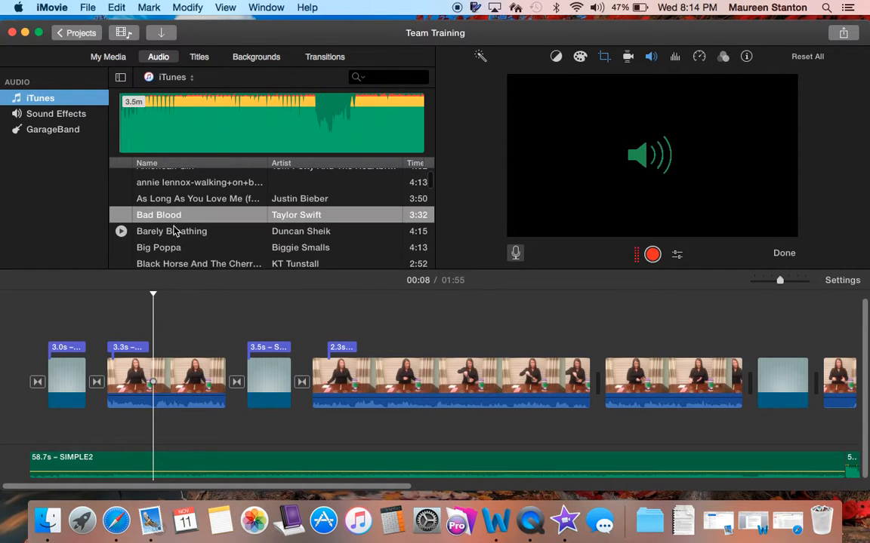
scroll(173, 231, up, 1)
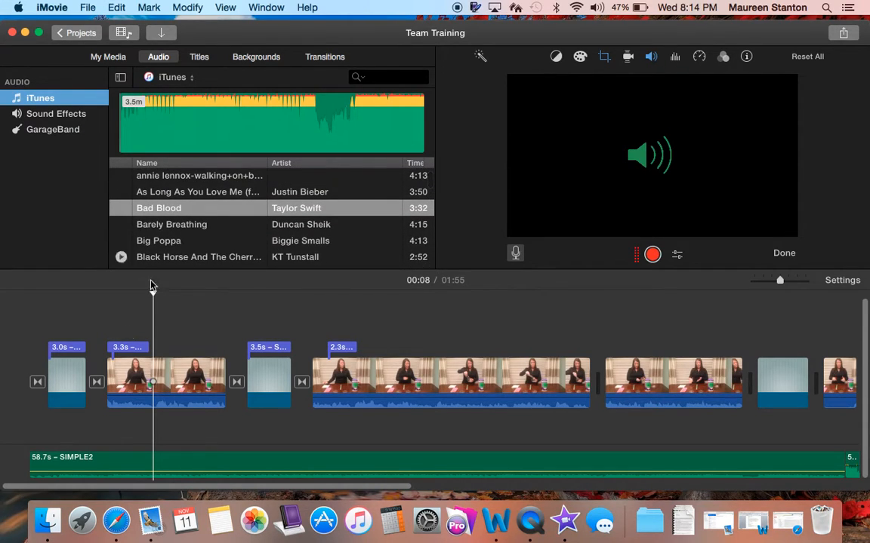
- Delete both Simple theme music clips from the movie's background music
click(164, 460)
key(Delete)
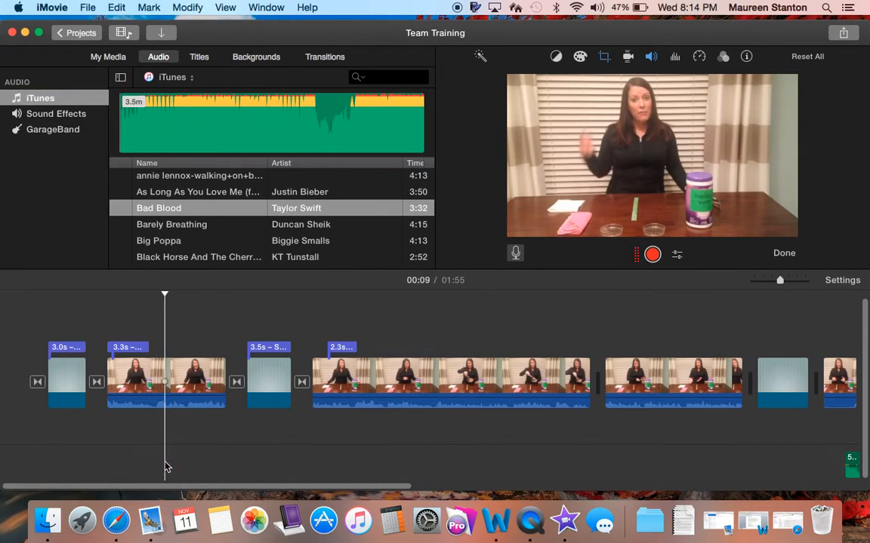
click(854, 465)
key(Delete)
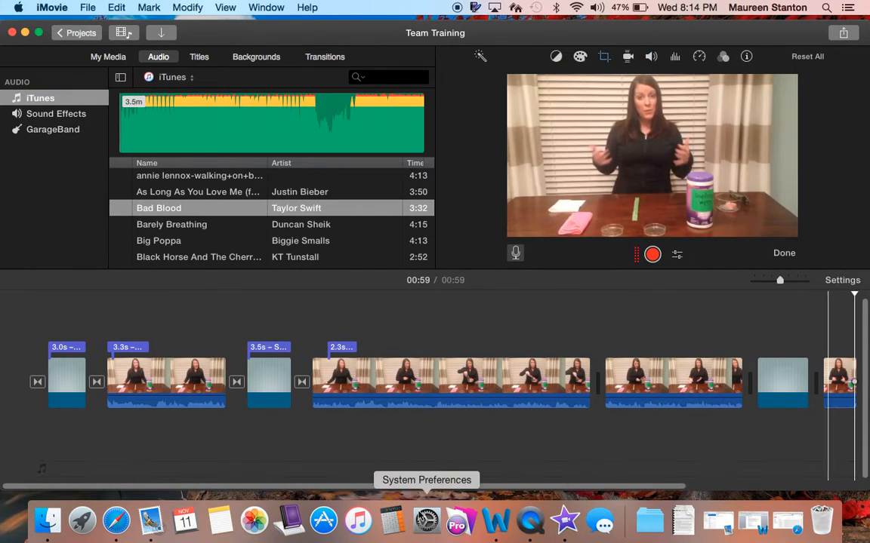
- Add Bad Blood as background music from the movie's start, lower its volume, and play the opening section
drag(159, 209, 30, 466)
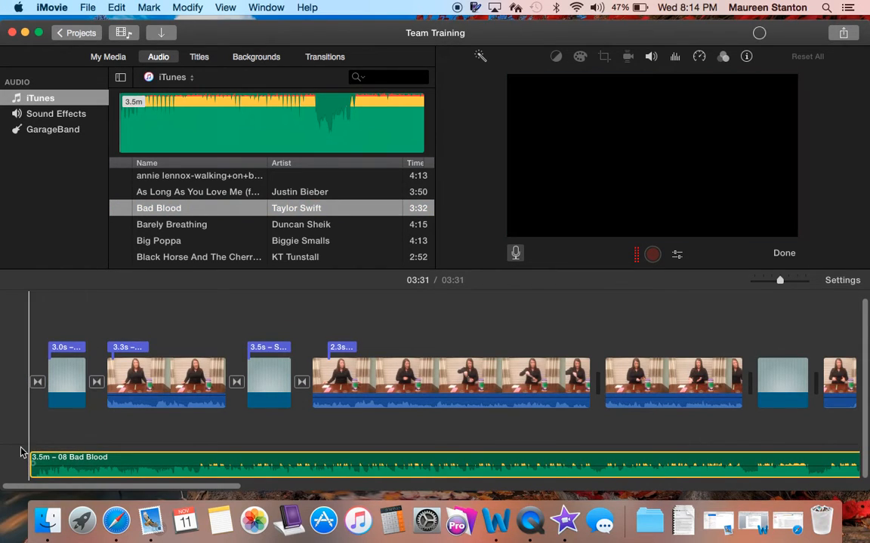
click(53, 469)
drag(53, 469, 52, 472)
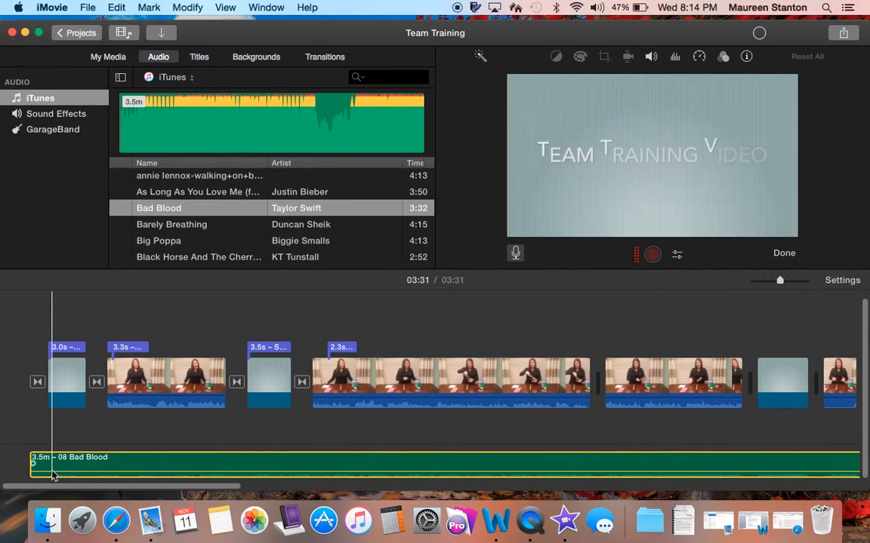
click(99, 445)
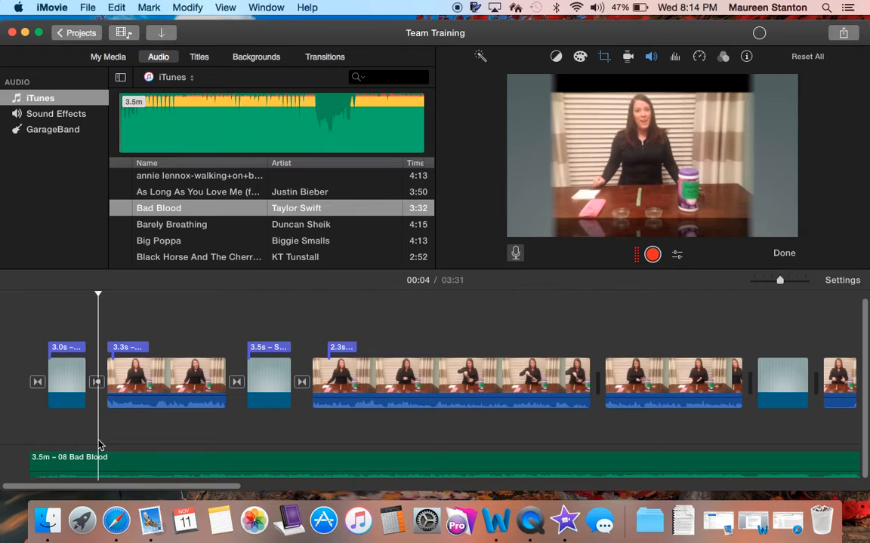
key(space)
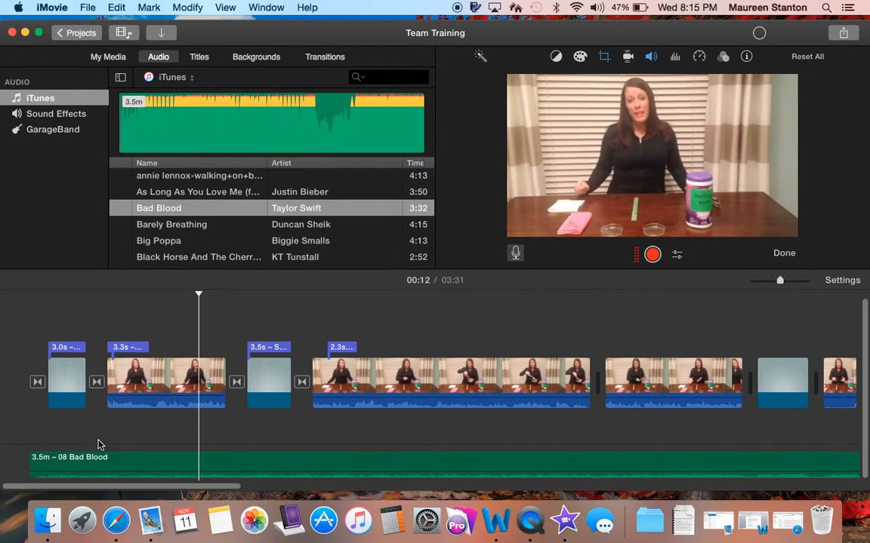
key(space)
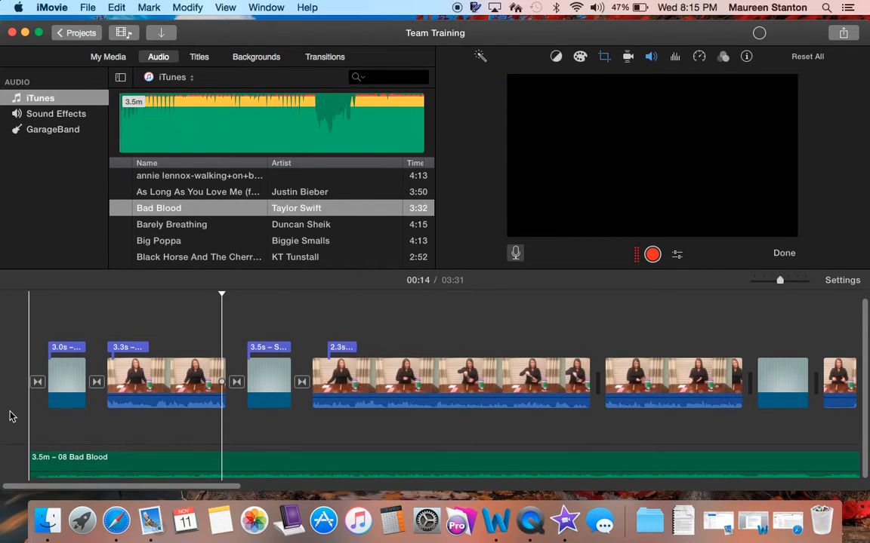
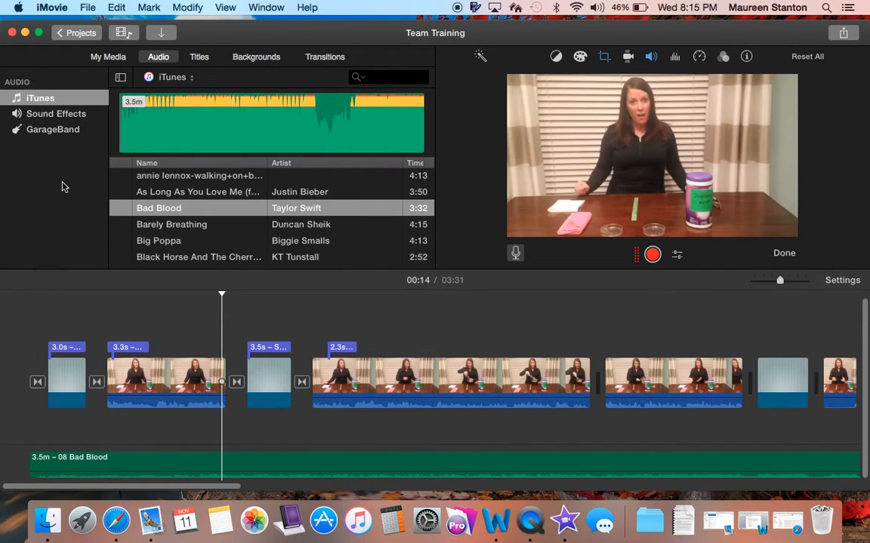
- Check the available audio in the Sound Effects and GarageBand sources
click(61, 114)
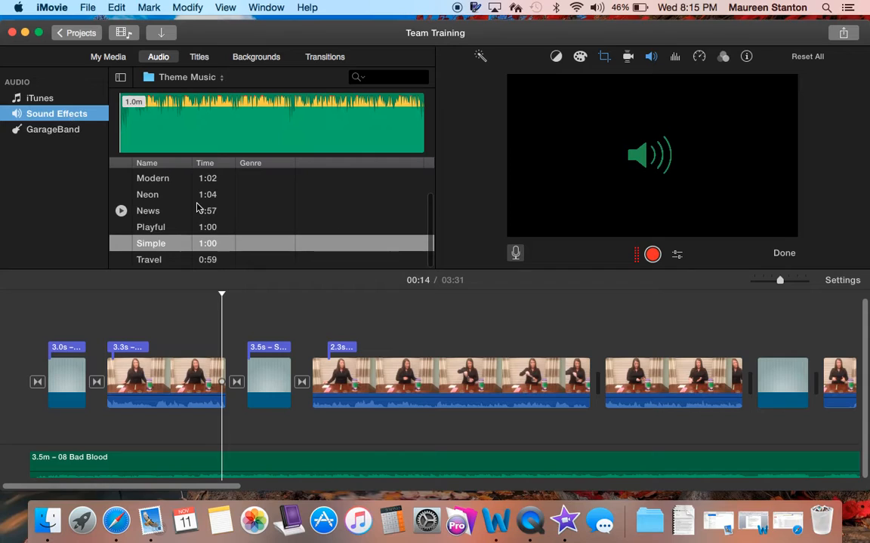
click(75, 133)
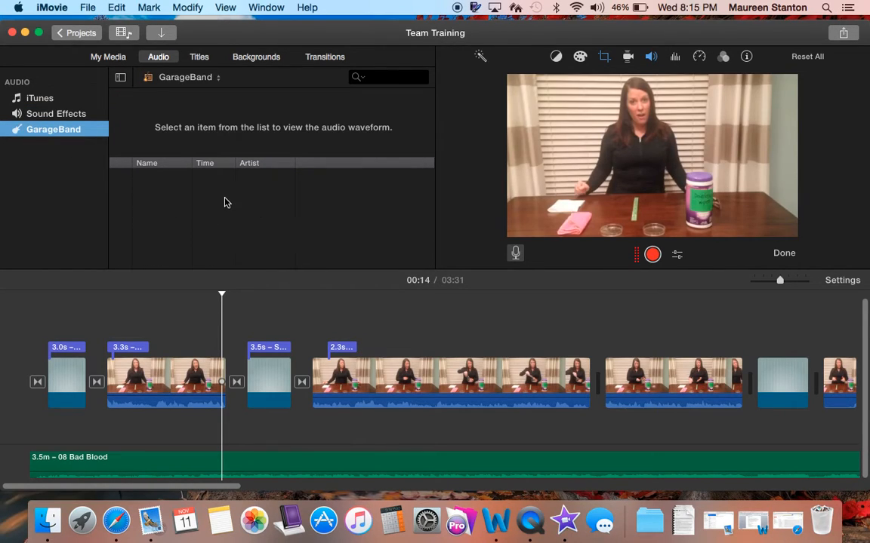
click(216, 78)
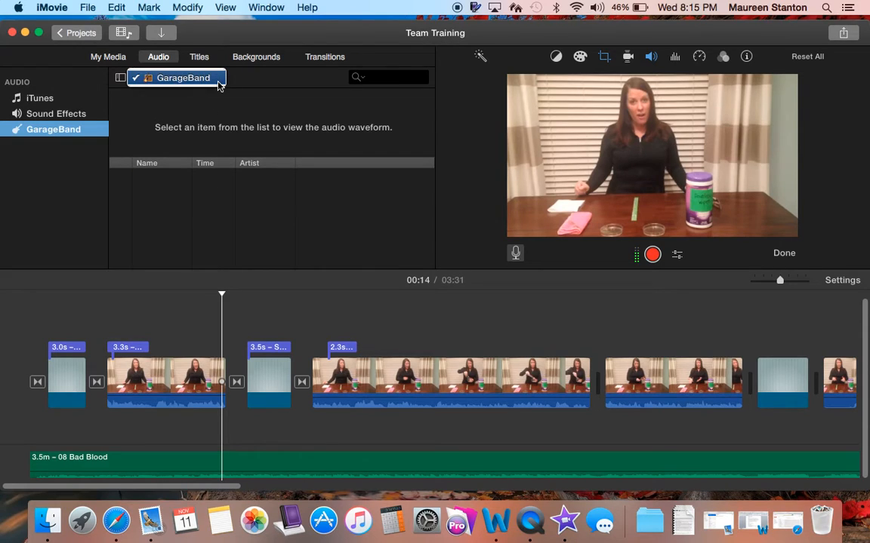
click(61, 114)
click(60, 112)
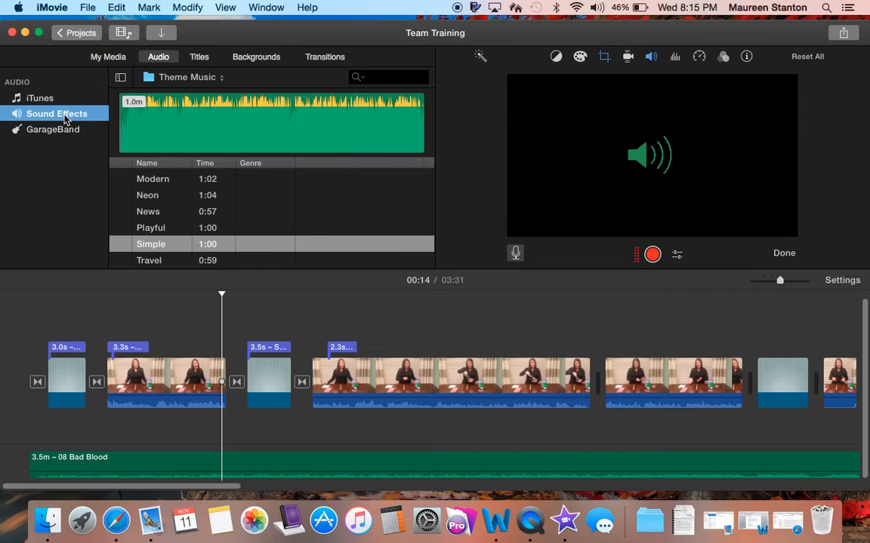
- Show only the Sound Effects folder and preview the Auto Close Door 1 and Bark effects
click(222, 80)
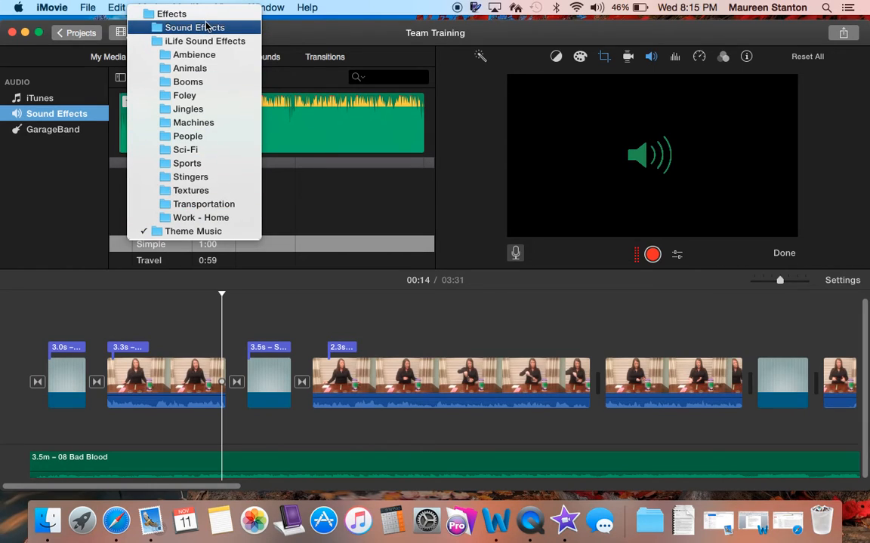
click(206, 27)
scroll(242, 236, down, 5)
scroll(207, 229, up, 2)
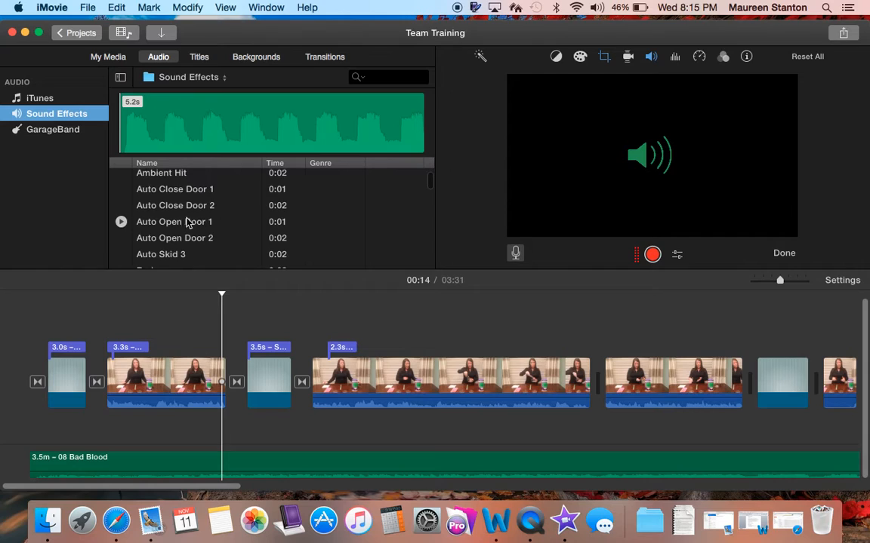
click(121, 189)
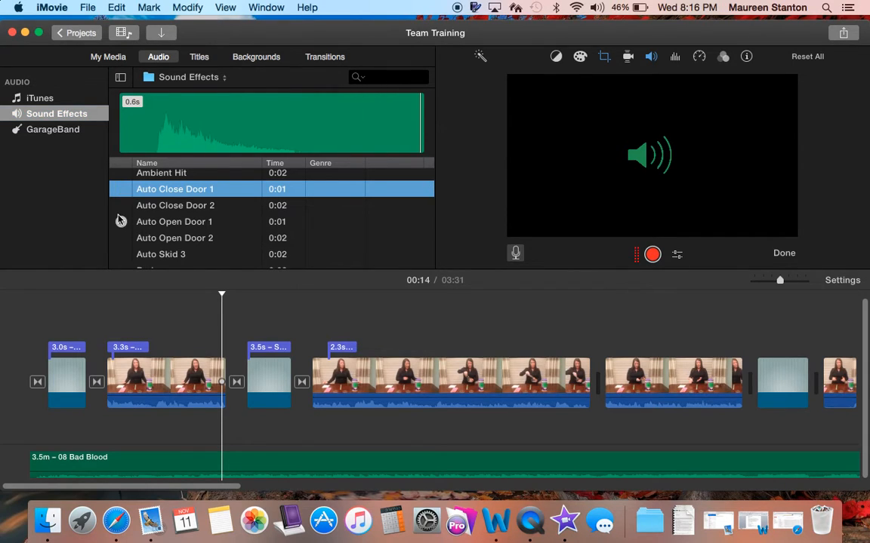
scroll(120, 220, down, 3)
click(121, 183)
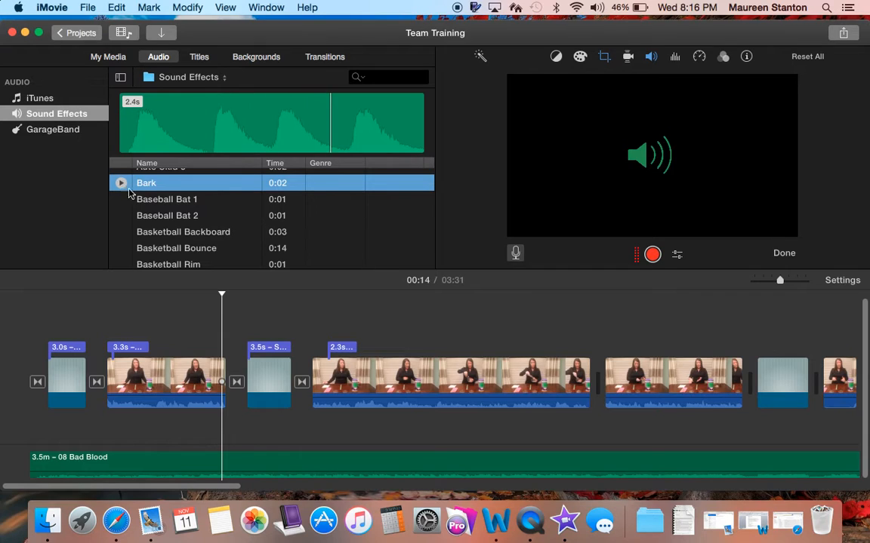
- Look further through the sound effects list and preview Clock Tick
scroll(215, 223, down, 5)
scroll(292, 245, down, 5)
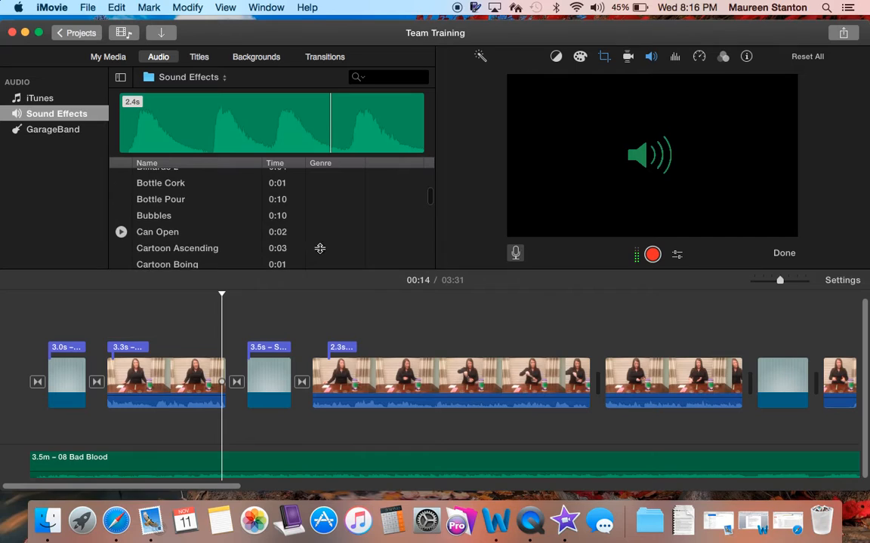
scroll(320, 249, up, 4)
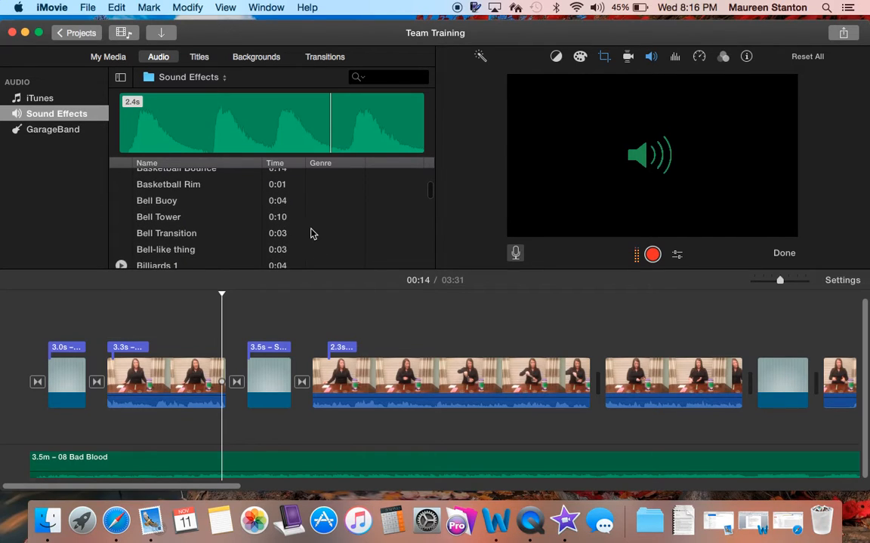
scroll(194, 224, down, 3)
scroll(230, 224, down, 7)
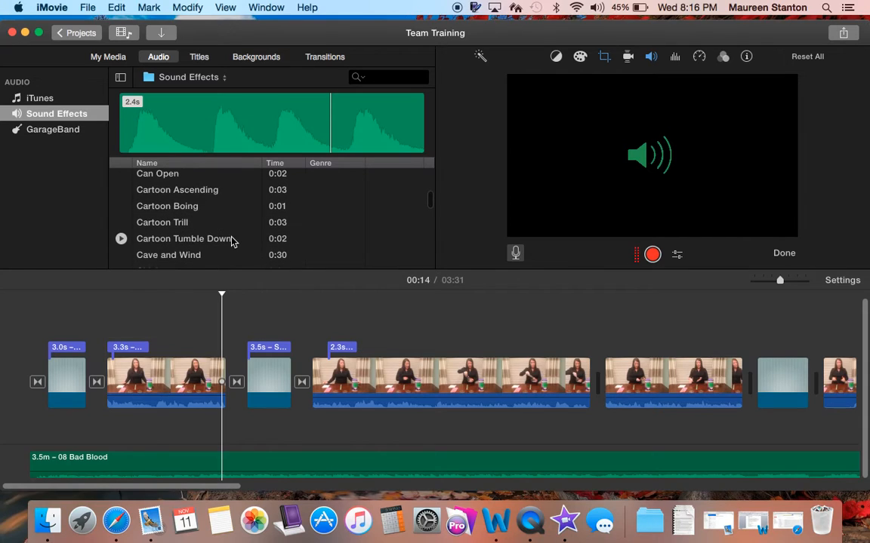
scroll(231, 242, down, 5)
scroll(232, 241, down, 2)
click(120, 216)
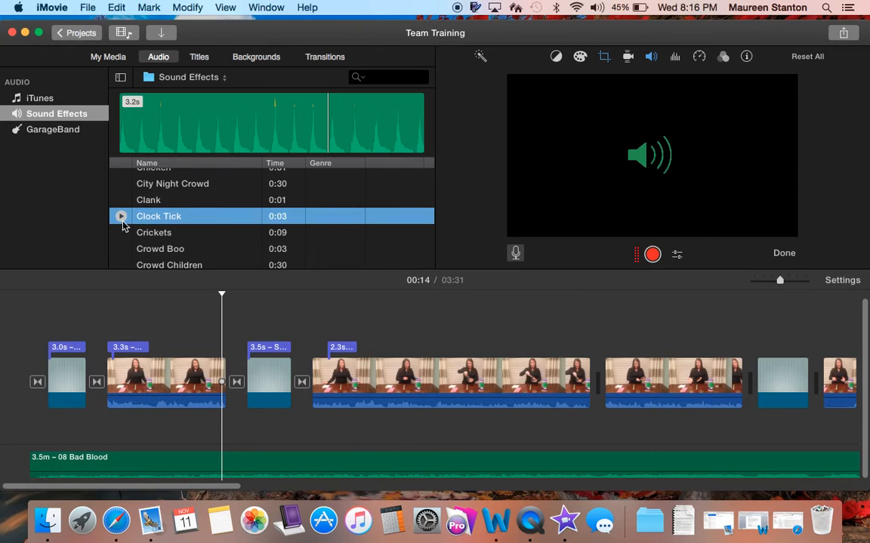
- Slow down the playback speed of the third demonstration clip in the timeline
scroll(367, 336, right, 2)
click(403, 361)
scroll(379, 333, right, 2)
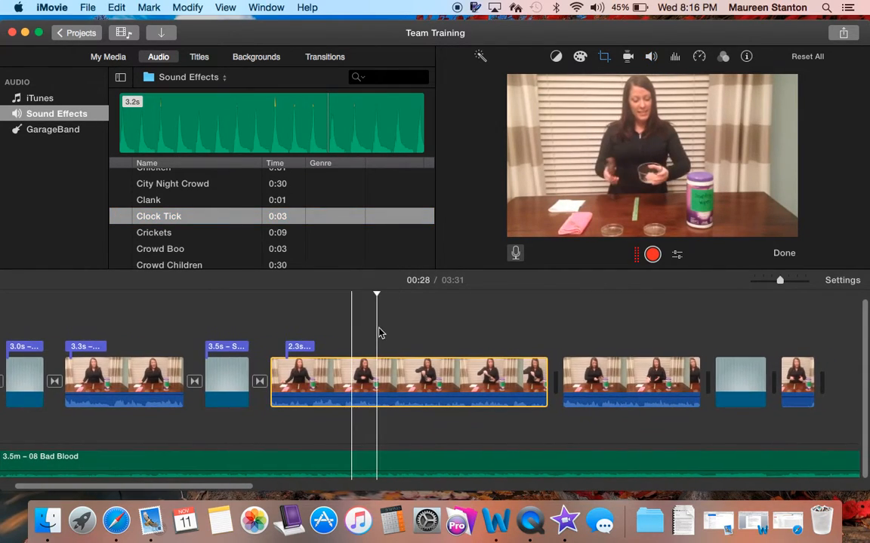
scroll(491, 343, right, 4)
click(563, 374)
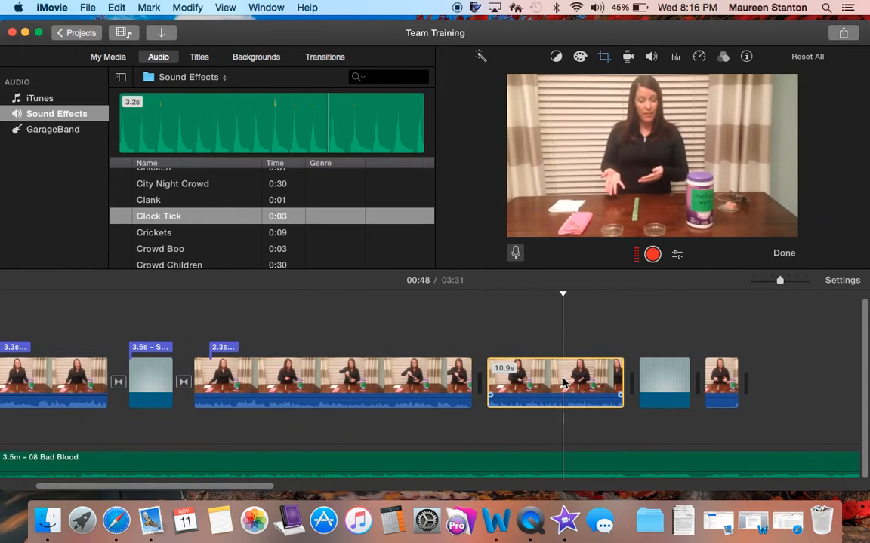
scroll(508, 340, right, 3)
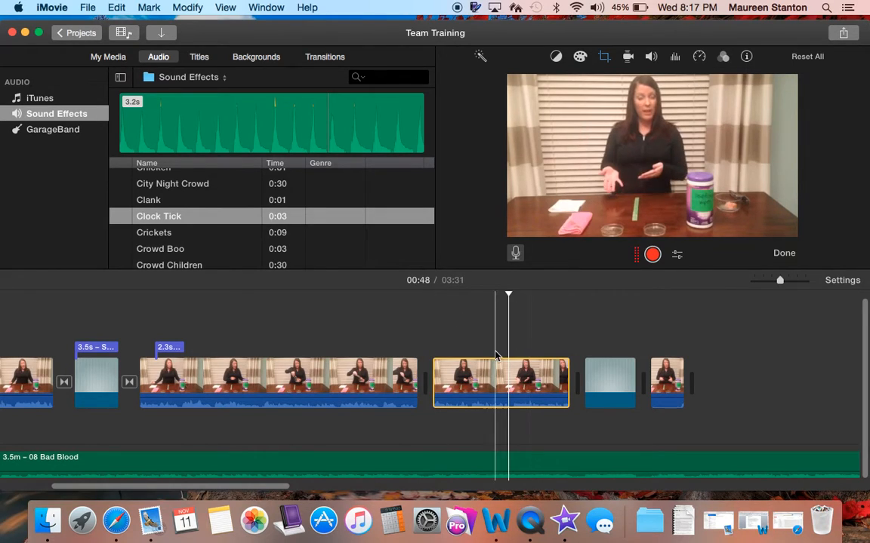
click(478, 370)
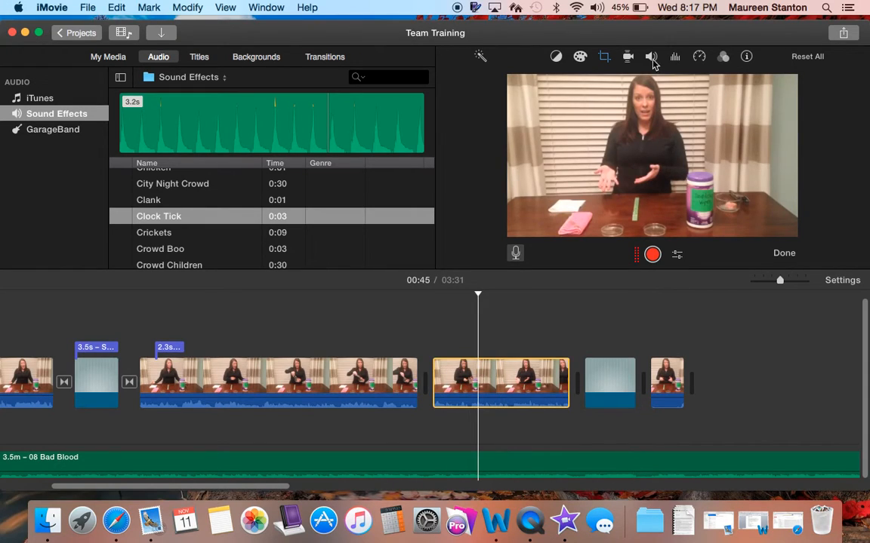
click(699, 58)
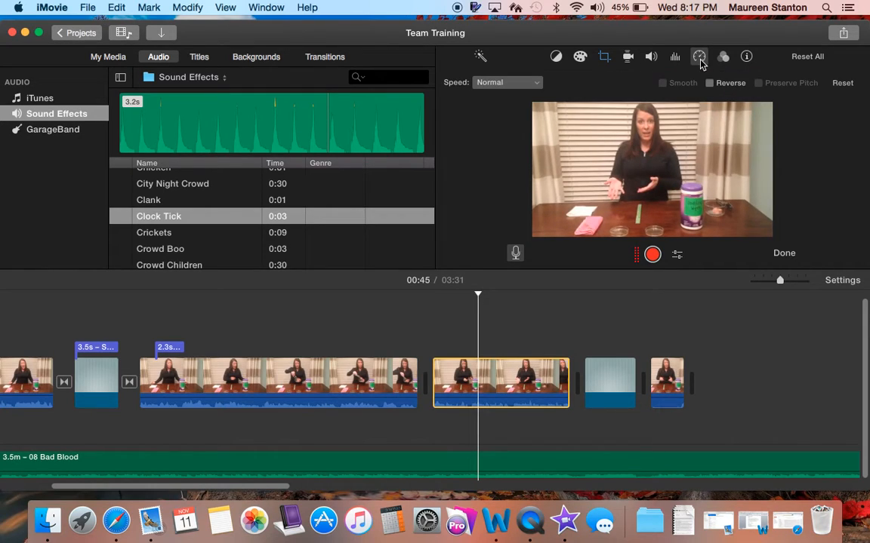
click(533, 82)
click(527, 110)
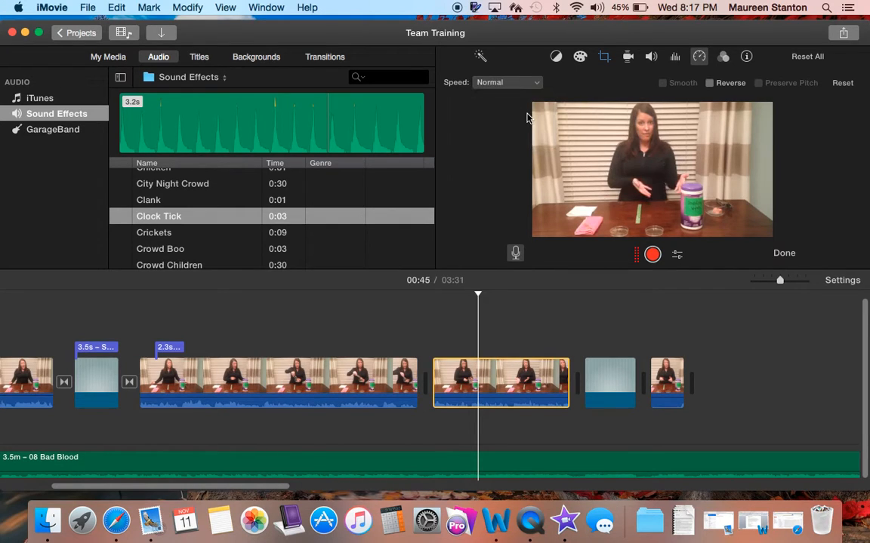
click(433, 344)
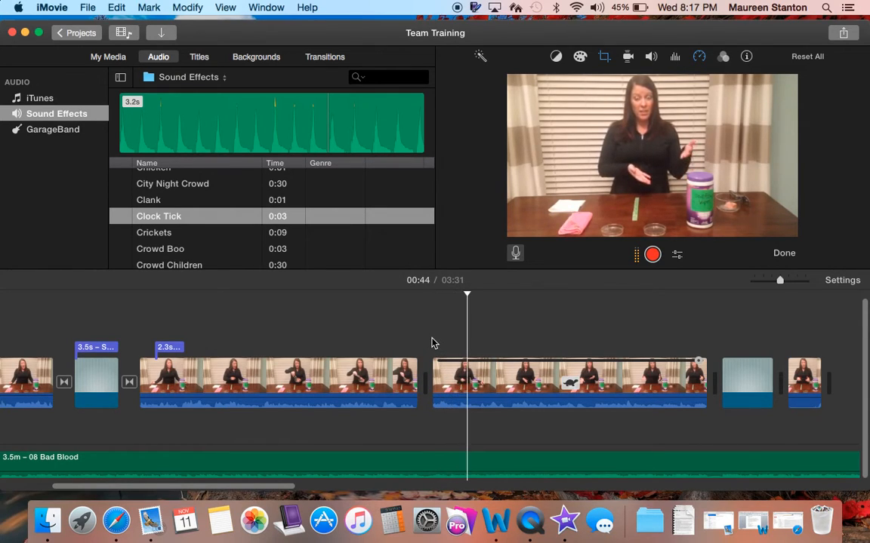
- Delete the Bad Blood background music and play the slowed third demonstration clip, leaving that clip selected
click(420, 468)
key(Delete)
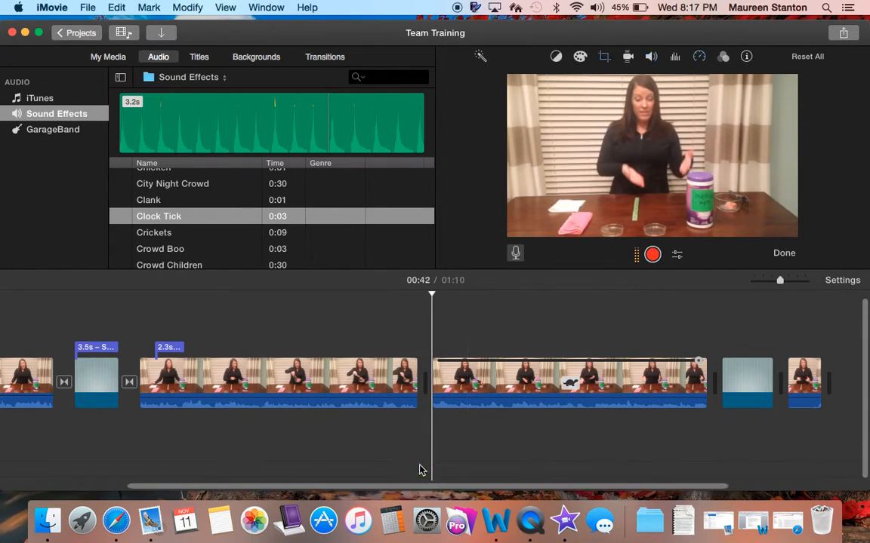
key(space)
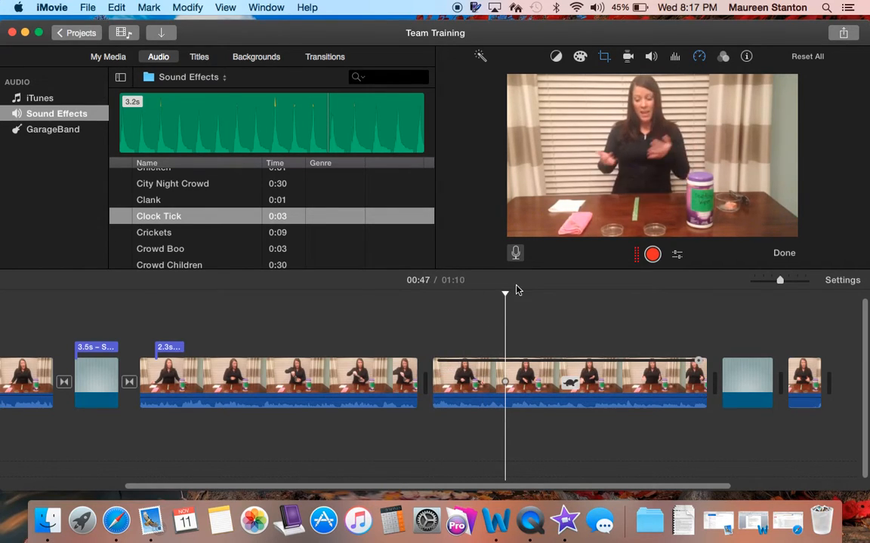
click(533, 381)
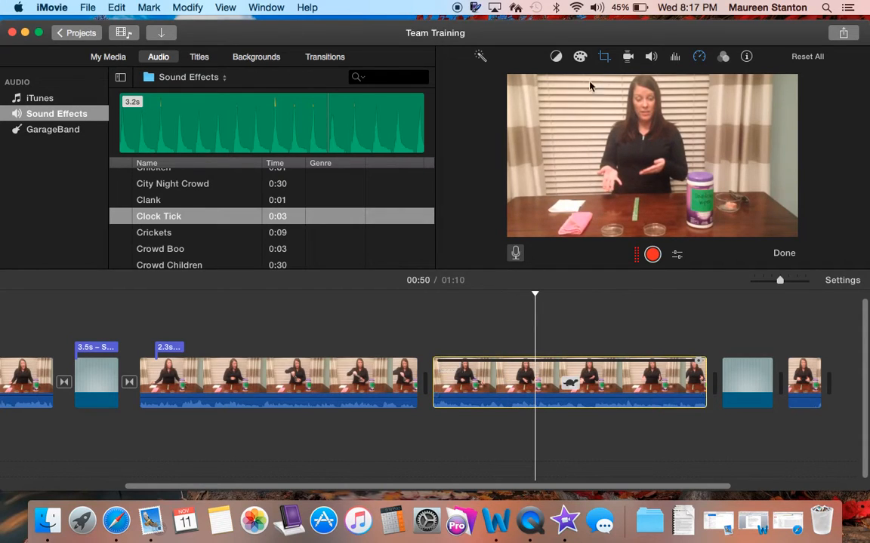
- Slow the third demonstration clip in the timeline to 10% speed and play part of it
click(698, 58)
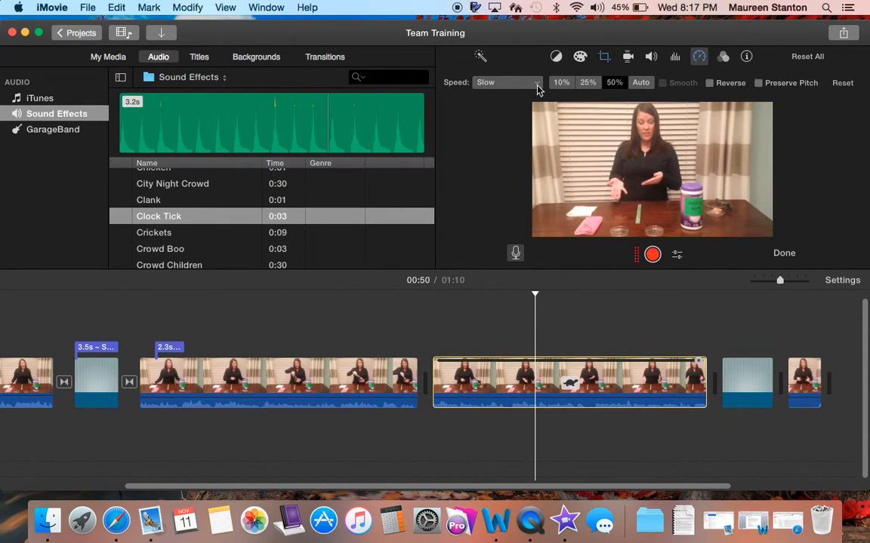
click(532, 84)
click(529, 74)
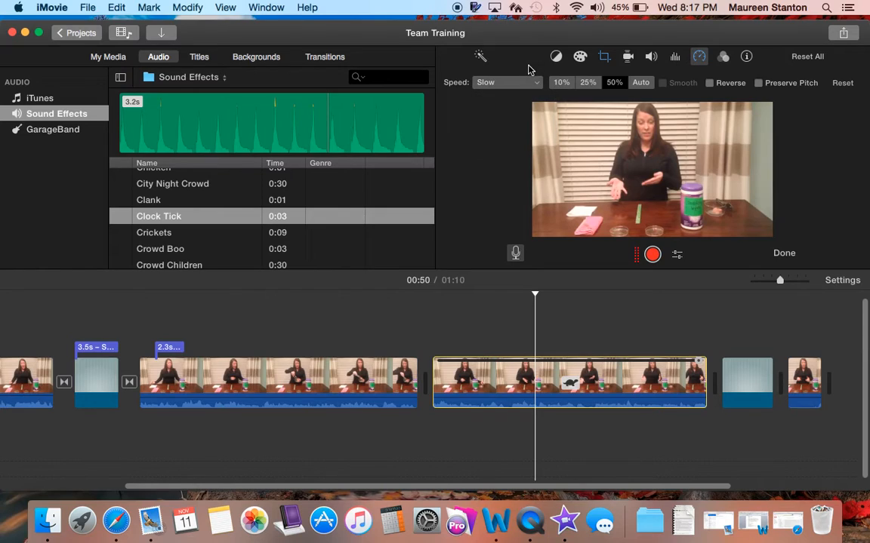
click(562, 83)
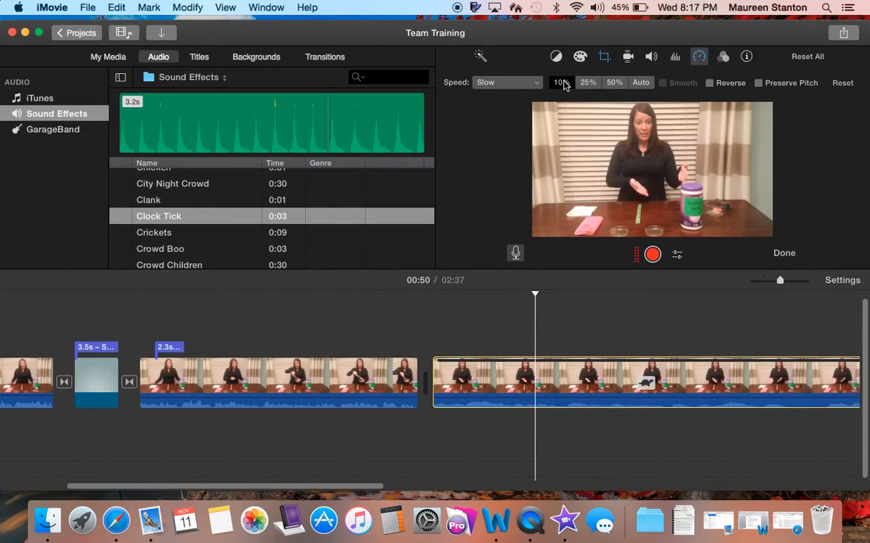
key(space)
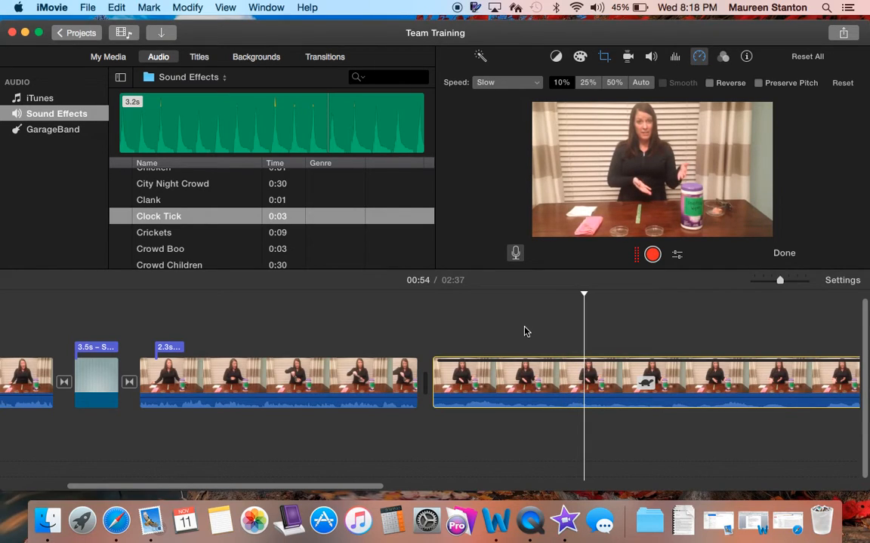
scroll(527, 333, right, 5)
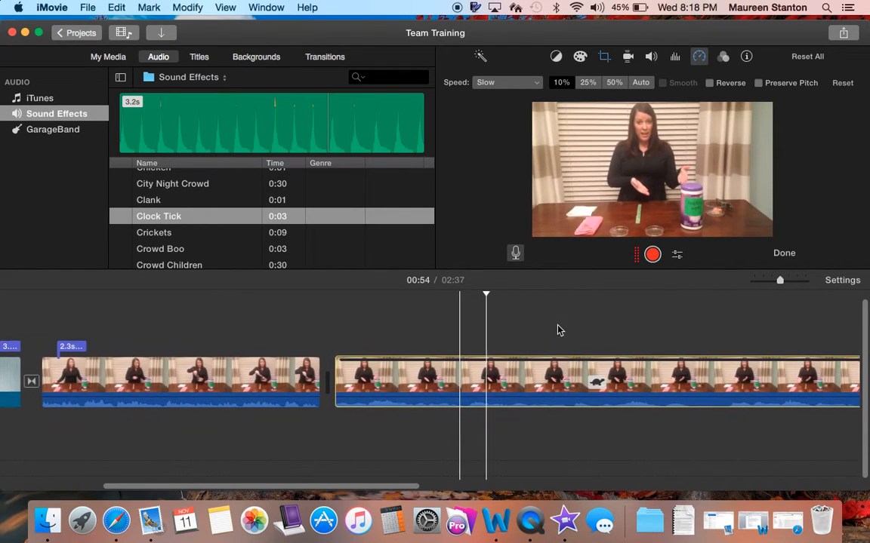
scroll(499, 326, right, 1)
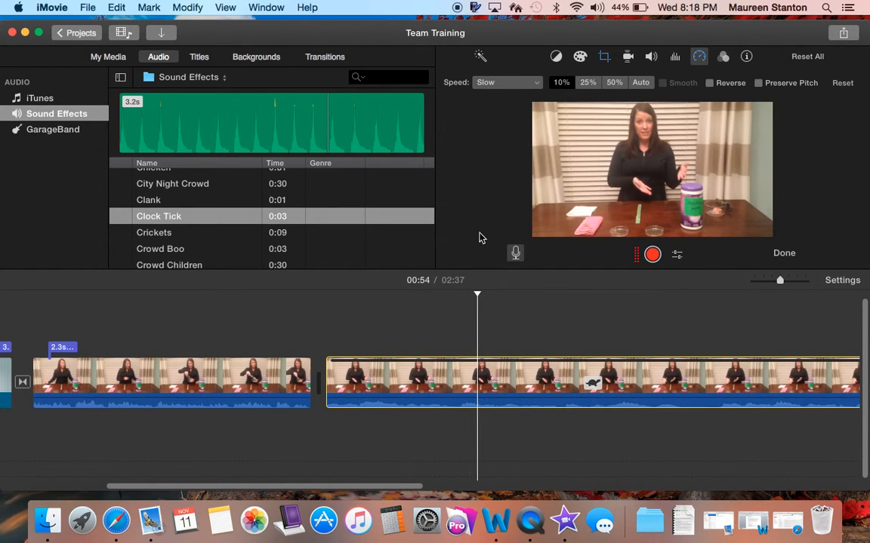
- Reset the third demonstration clip to automatic speed, set it to Fast at 2x, and play it
click(642, 84)
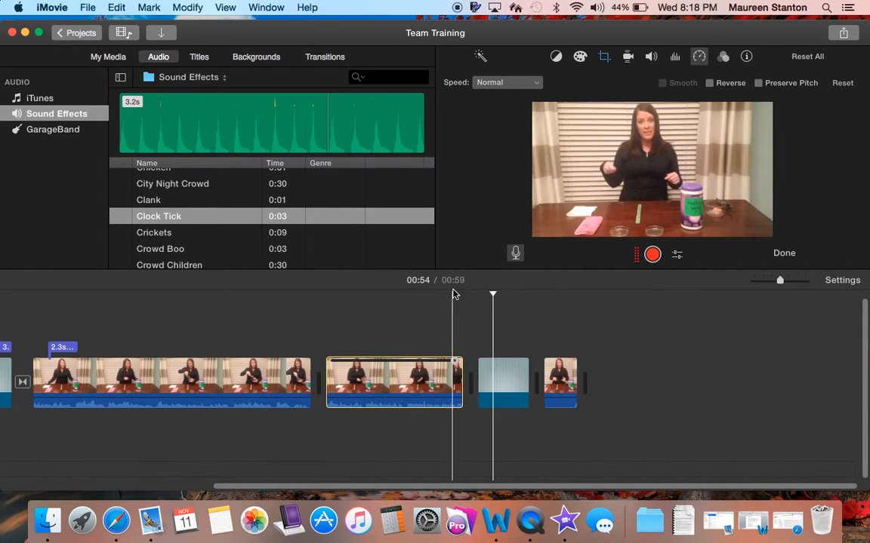
click(402, 375)
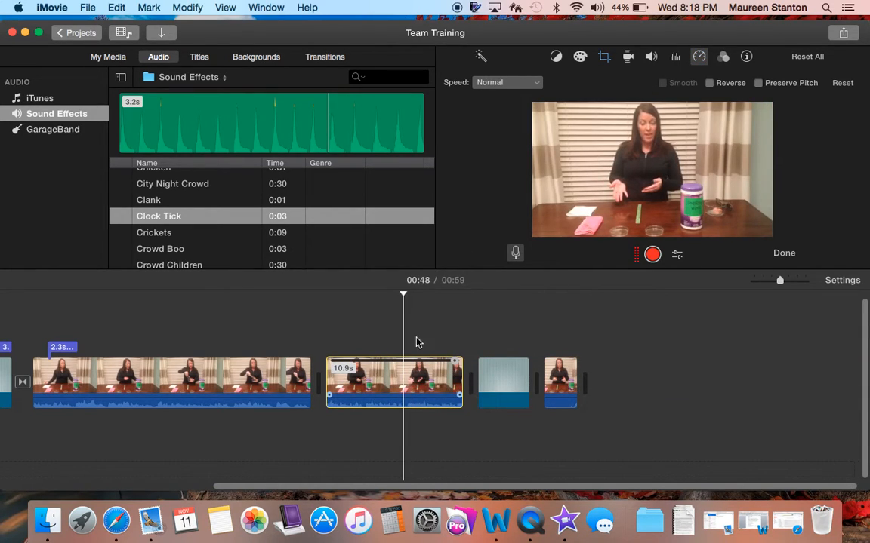
click(537, 83)
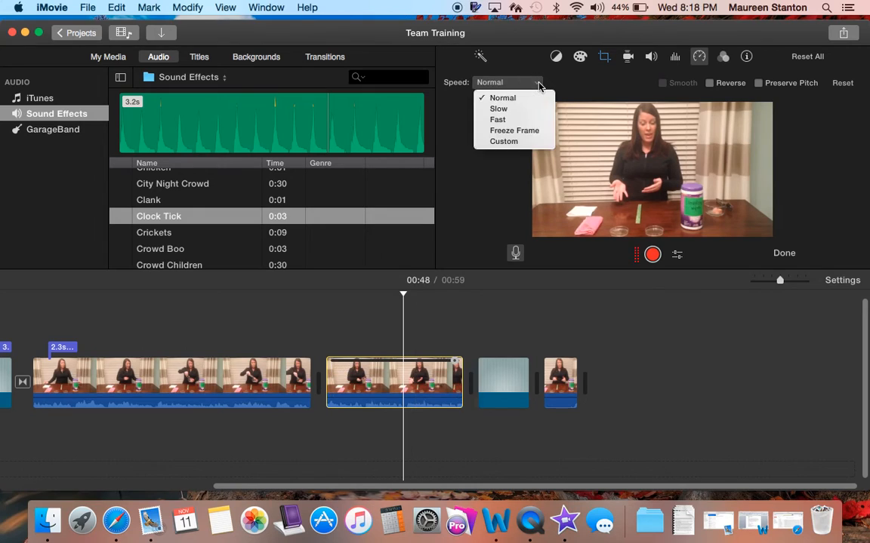
click(512, 120)
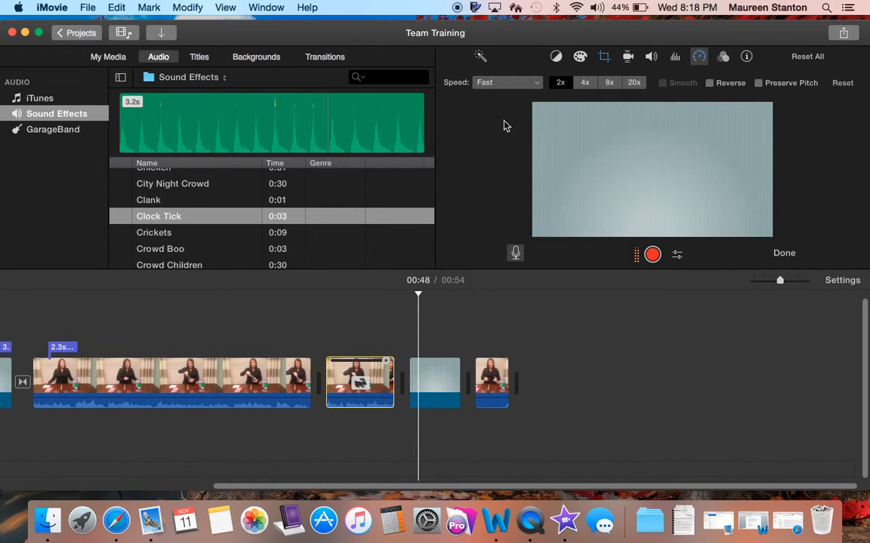
click(326, 355)
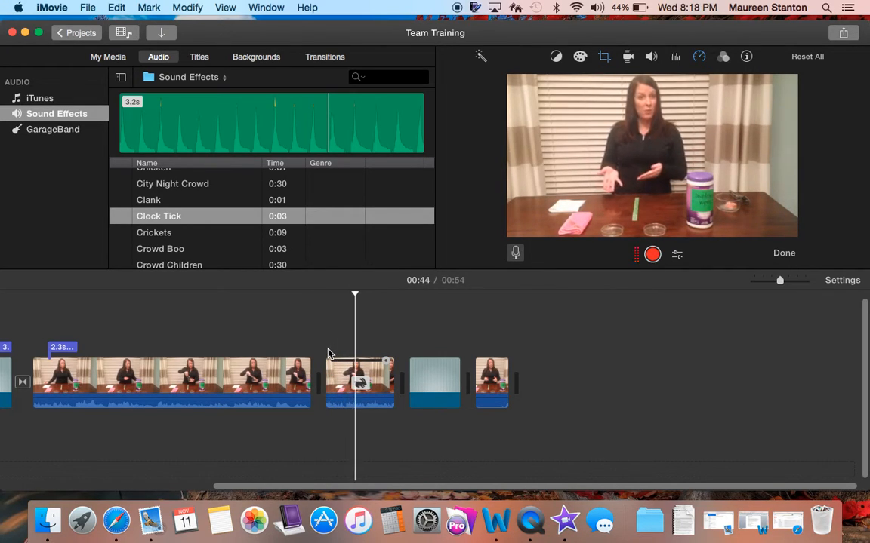
- Raise the third demonstration clip's fast speed to 4x and play it from its start
click(337, 372)
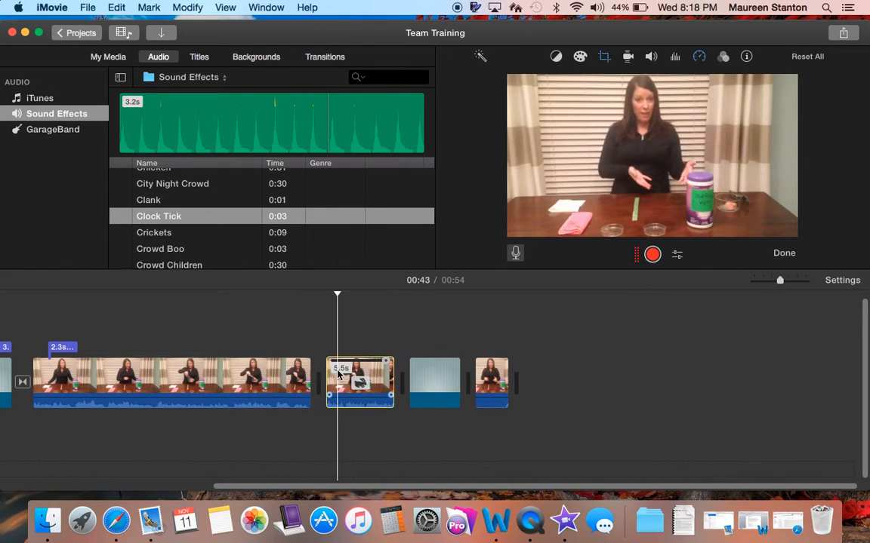
click(699, 57)
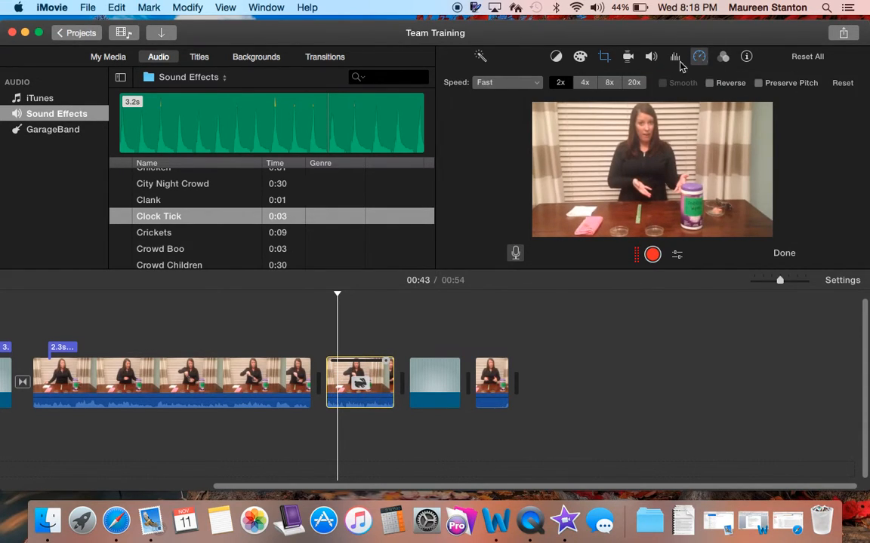
click(584, 84)
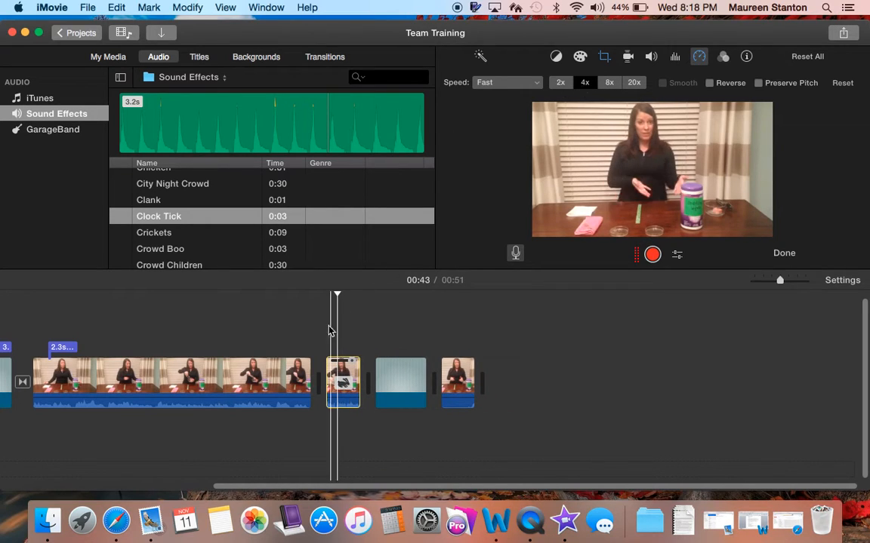
click(326, 330)
key(space)
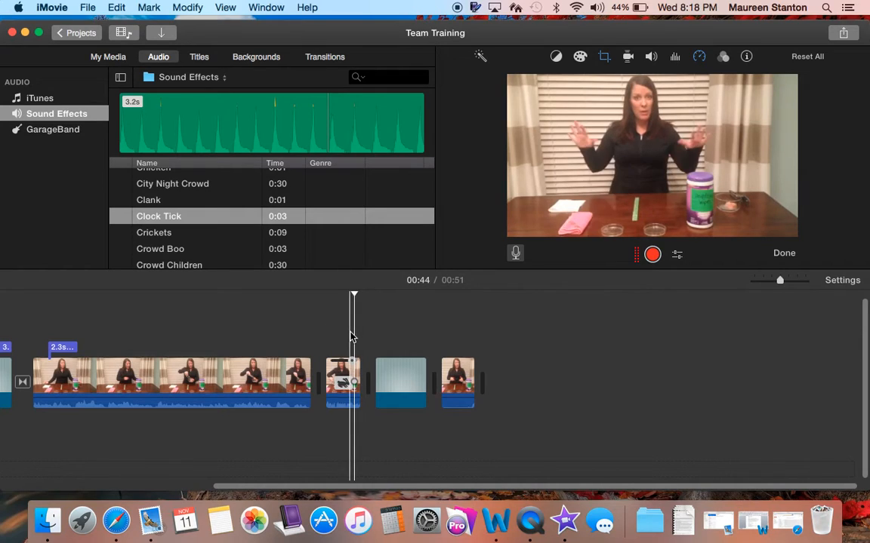
- Give the third demonstration clip a custom speed of 150% and play it from its start
click(335, 378)
click(699, 57)
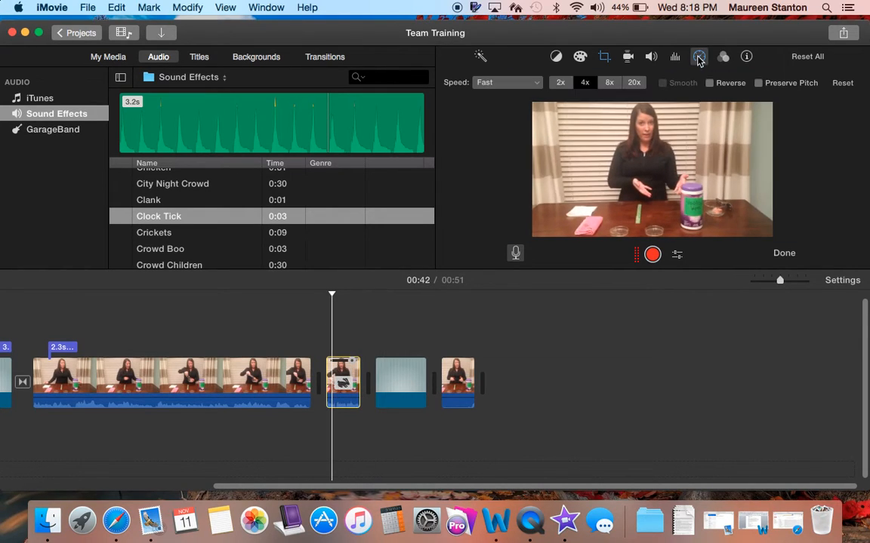
click(534, 83)
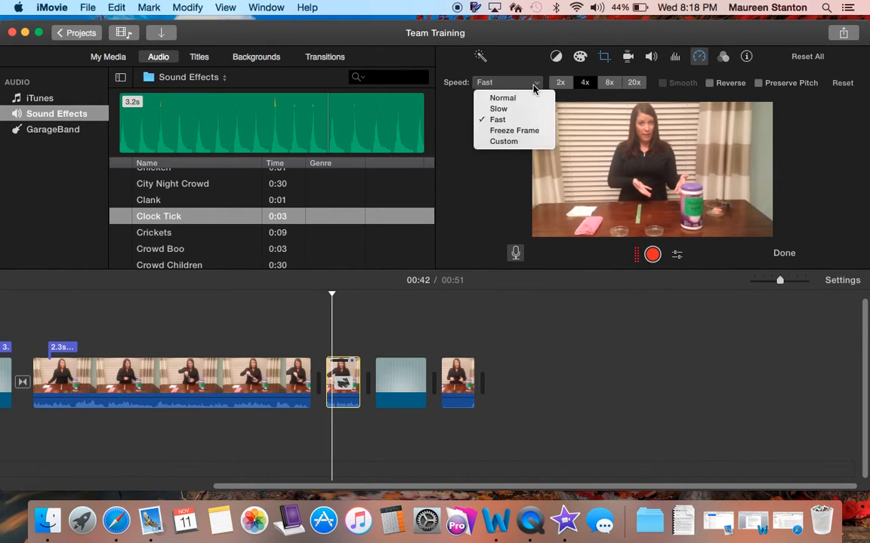
click(520, 142)
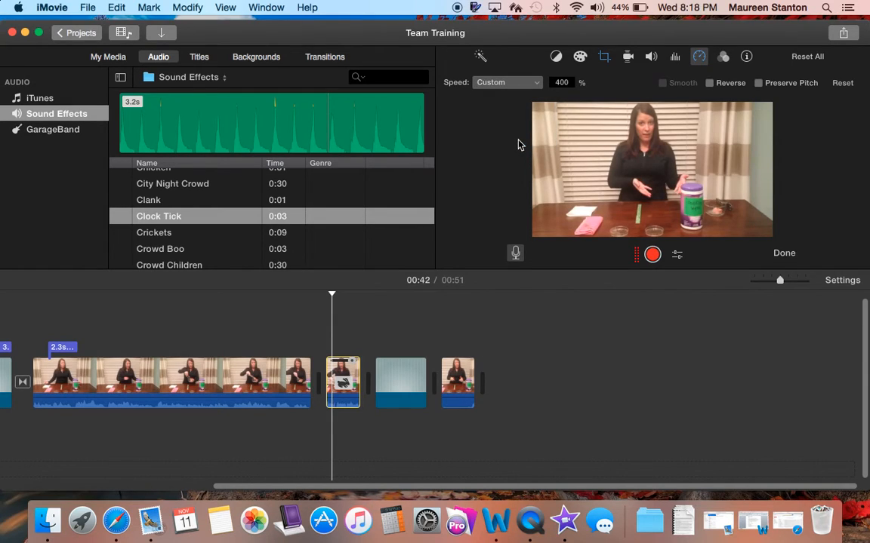
double_click(568, 84)
key(BackSpace)
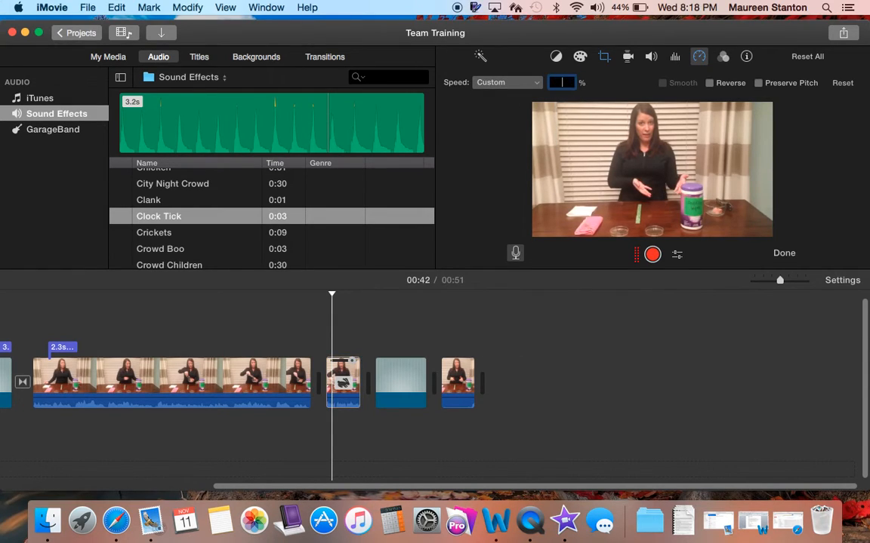
key(Return)
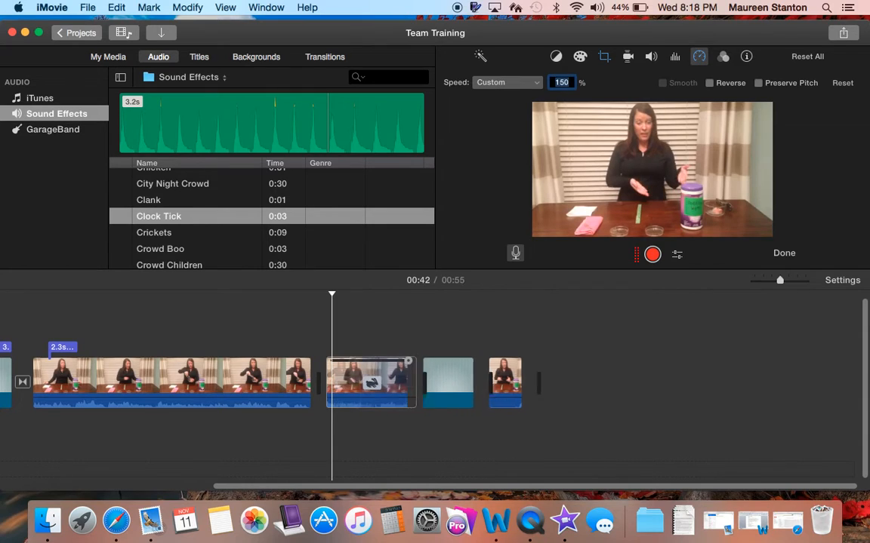
click(327, 325)
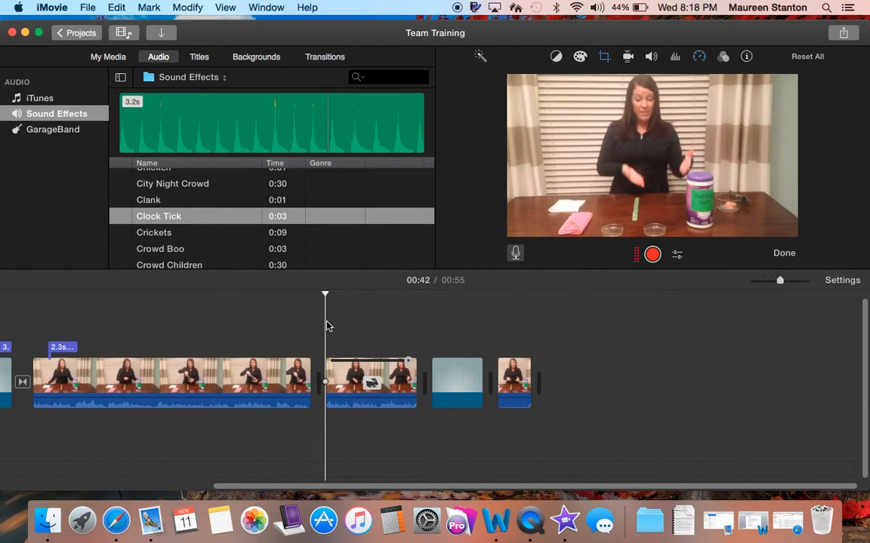
key(space)
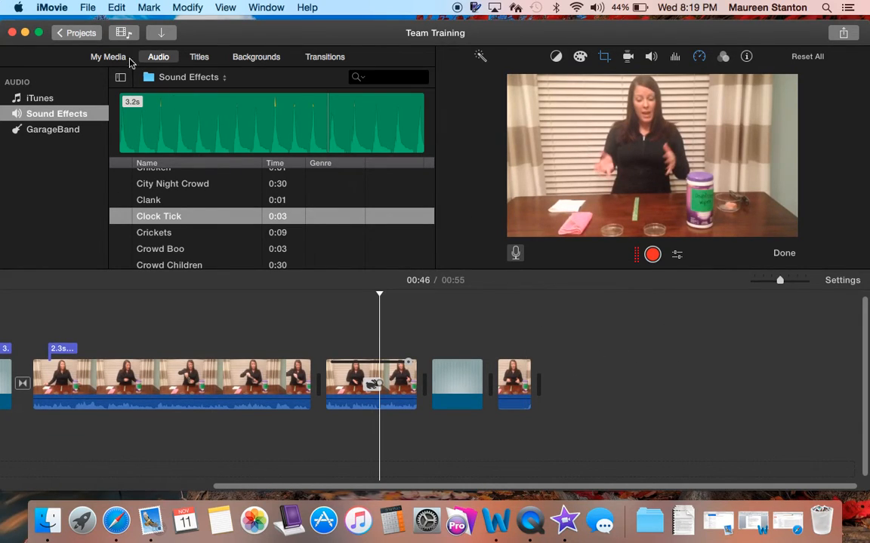
- Examine the color correction, stabilization and cropping settings, and the available clip modification commands
click(580, 57)
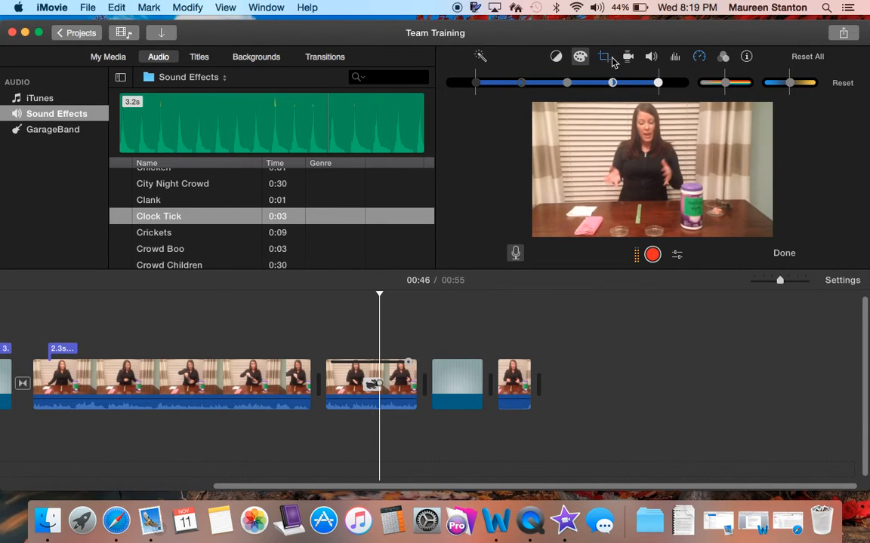
click(609, 59)
click(627, 59)
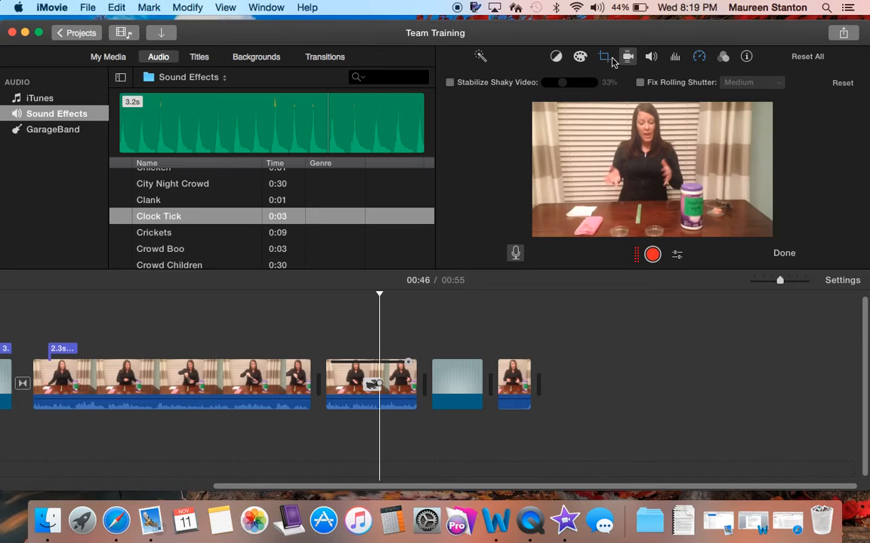
click(604, 59)
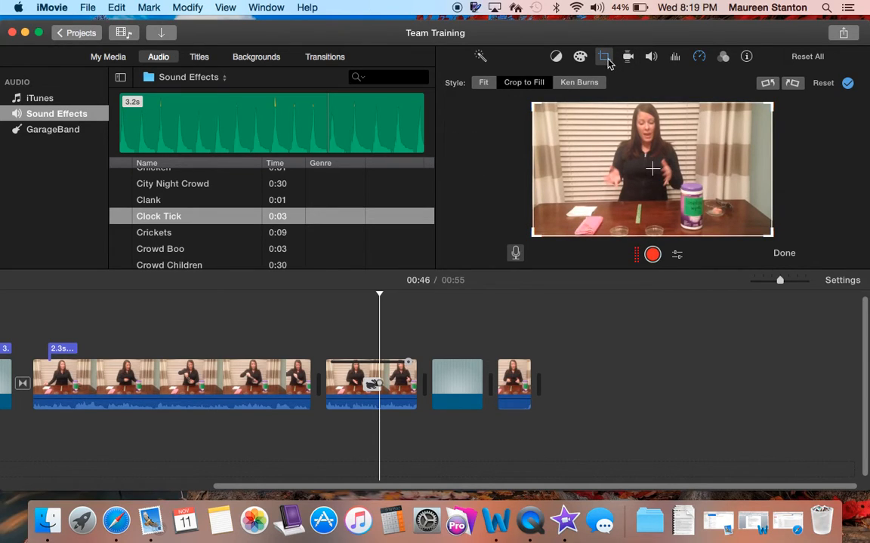
click(606, 60)
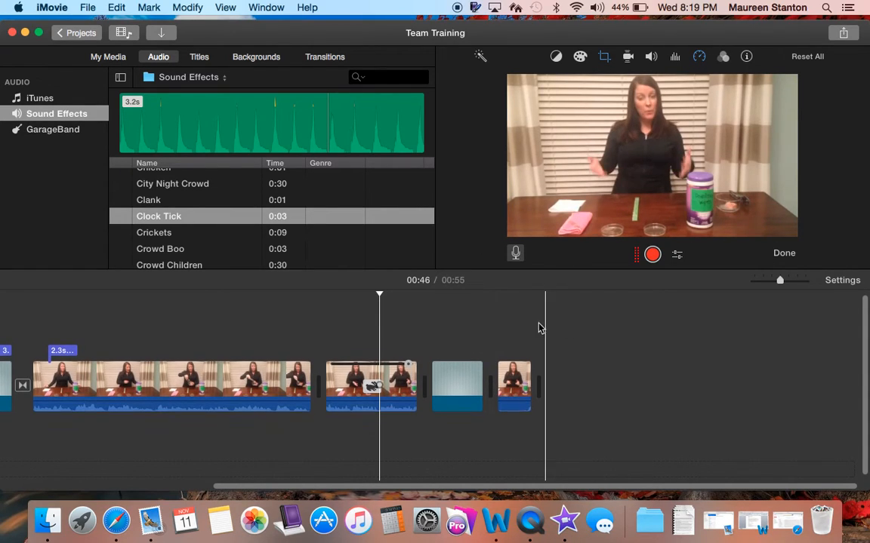
scroll(571, 359, left, 10)
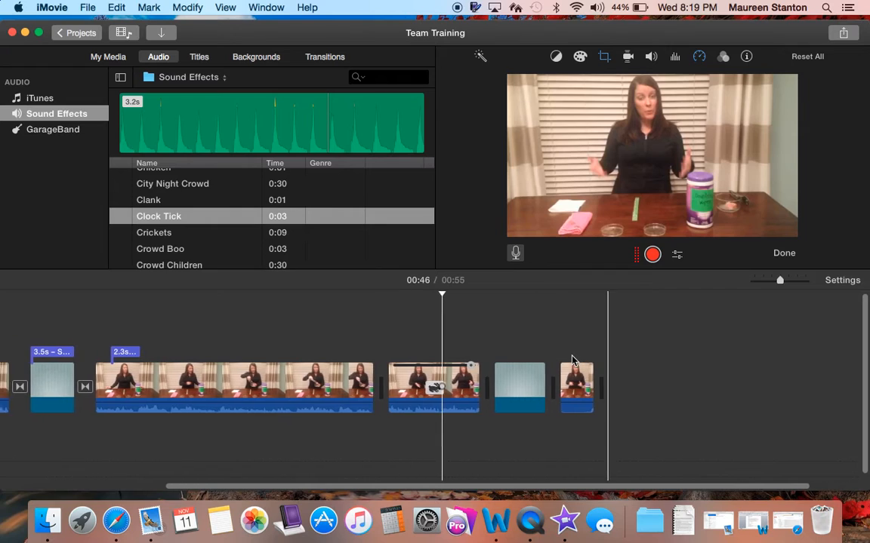
scroll(426, 333, left, 4)
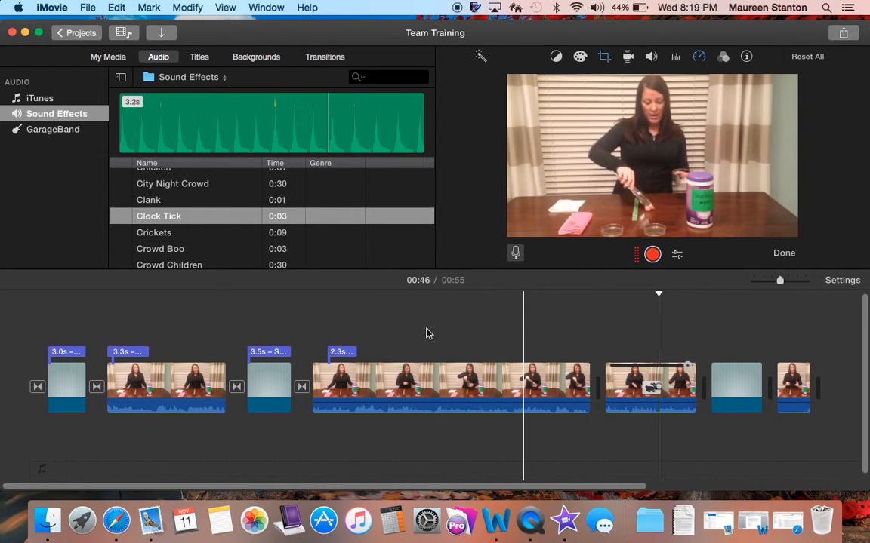
click(187, 7)
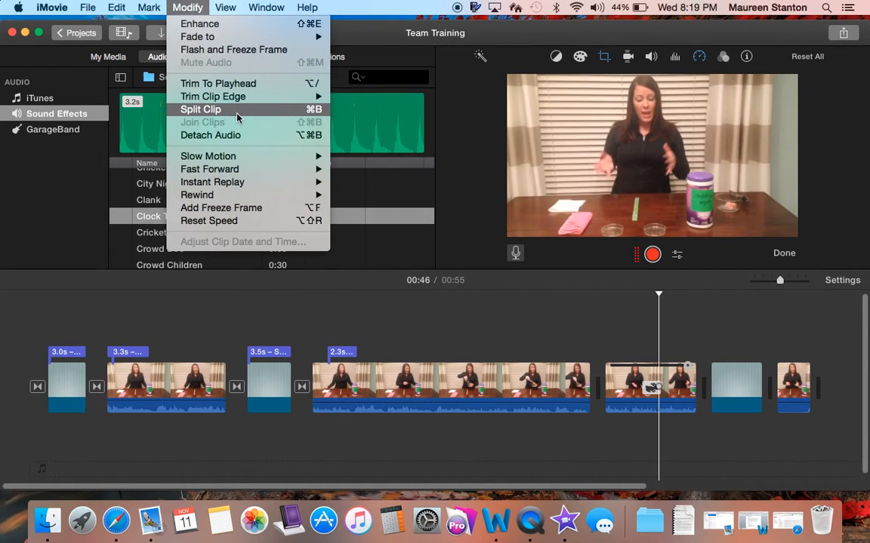
click(520, 324)
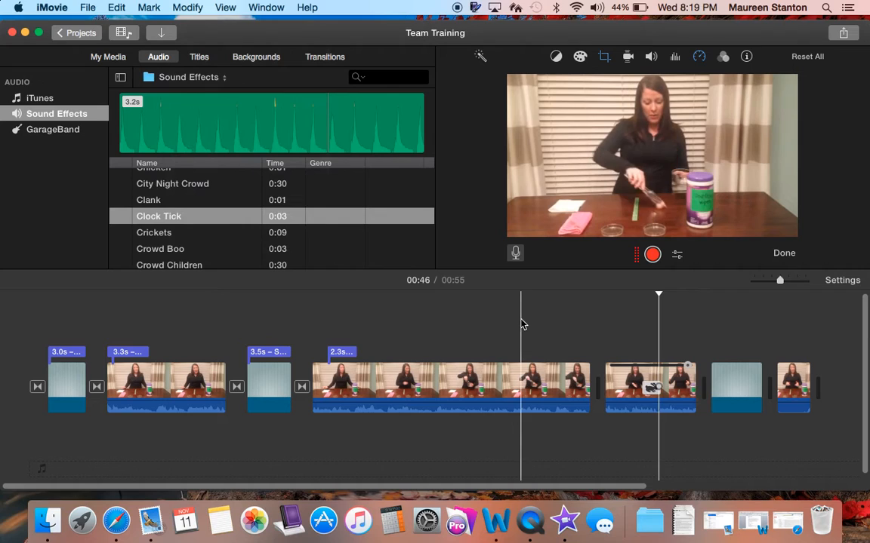
scroll(568, 323, right, 5)
- Import the movie file #3 from the Desktop into the 9-20-15 event
click(161, 33)
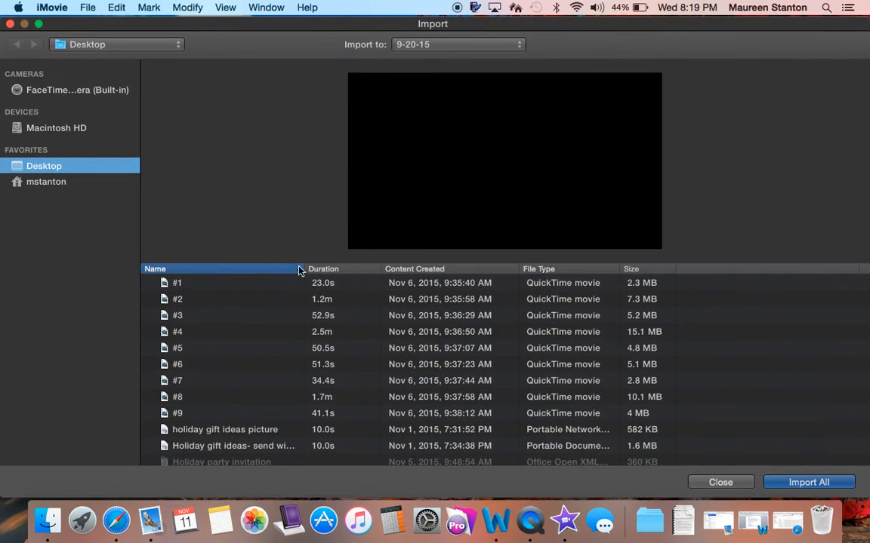
click(193, 317)
click(806, 482)
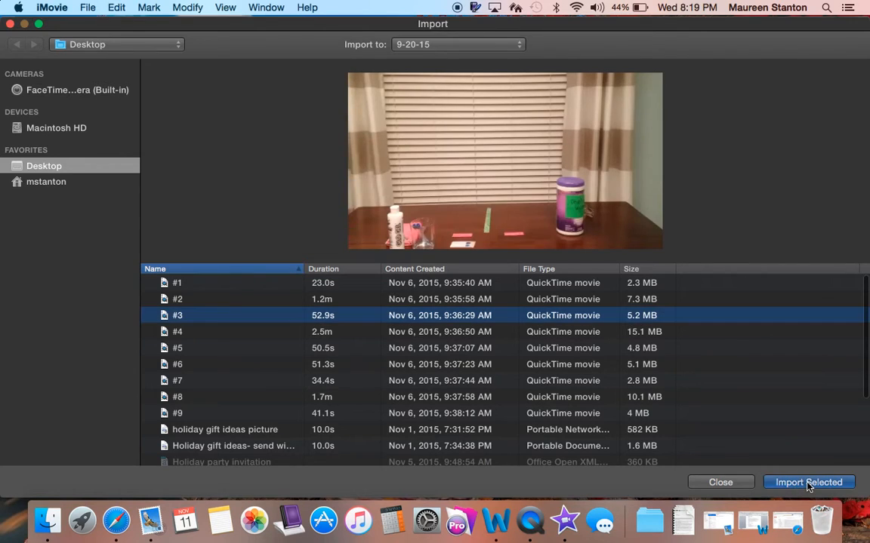
- Look through the clips in the Team Training project media, from the last clip back to the 23-second one
click(108, 56)
scroll(271, 248, down, 3)
scroll(270, 248, down, 5)
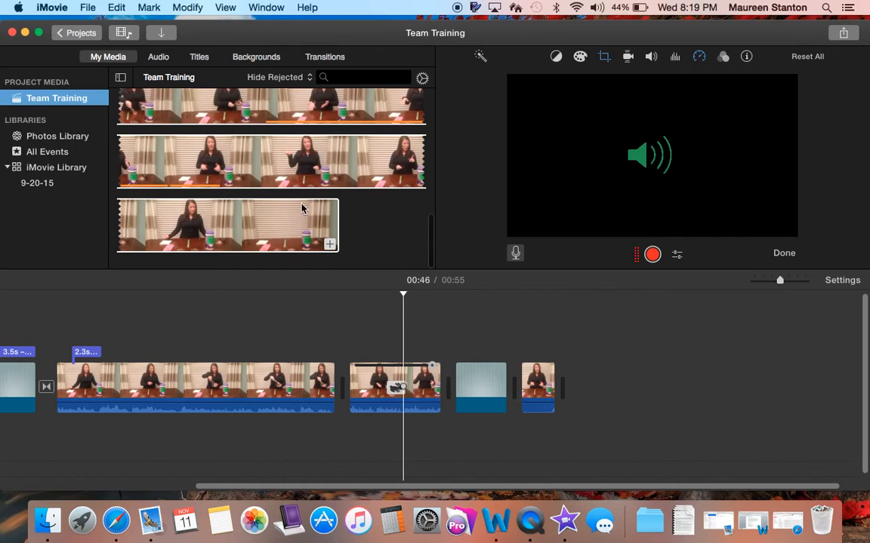
click(302, 208)
scroll(266, 189, up, 2)
scroll(259, 177, down, 3)
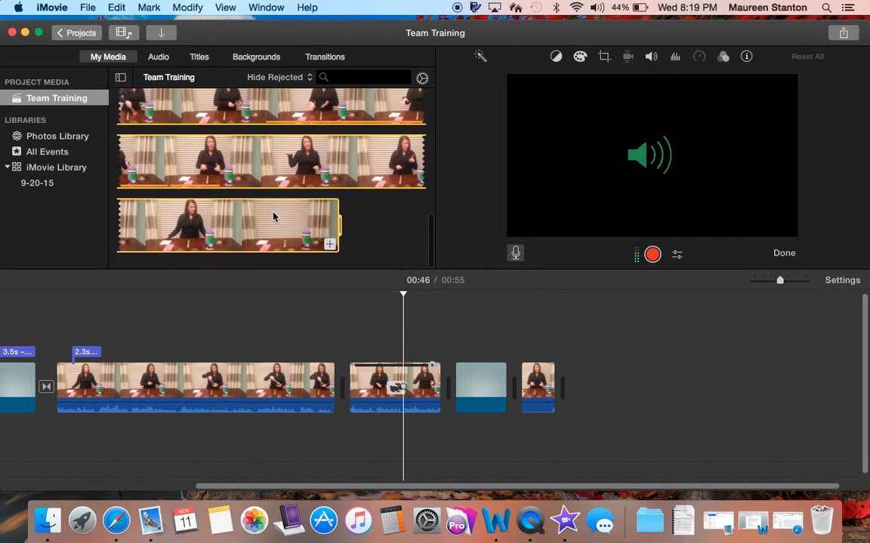
scroll(273, 216, up, 8)
scroll(275, 216, up, 4)
click(332, 145)
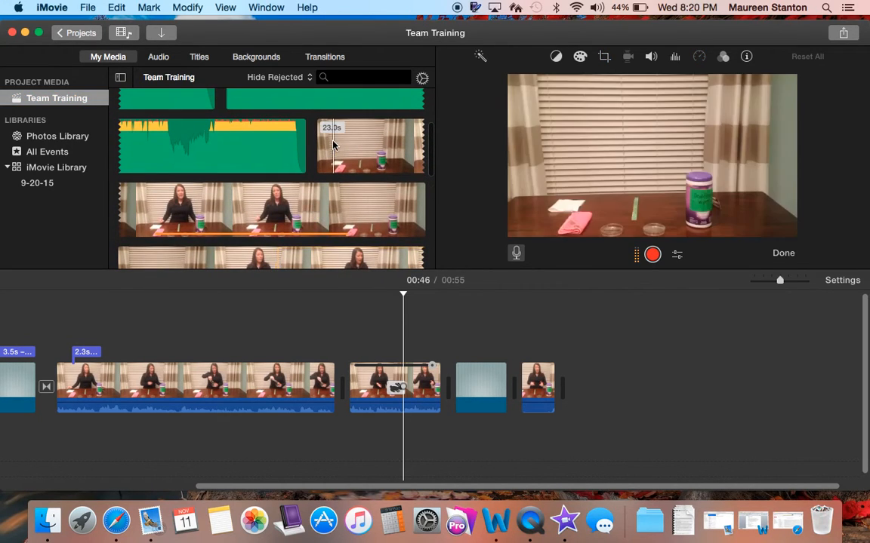
- Look through the Team Training project media from the 23-second clip to the last one, briefly playing clips
scroll(326, 164, down, 3)
key(space)
key(space)
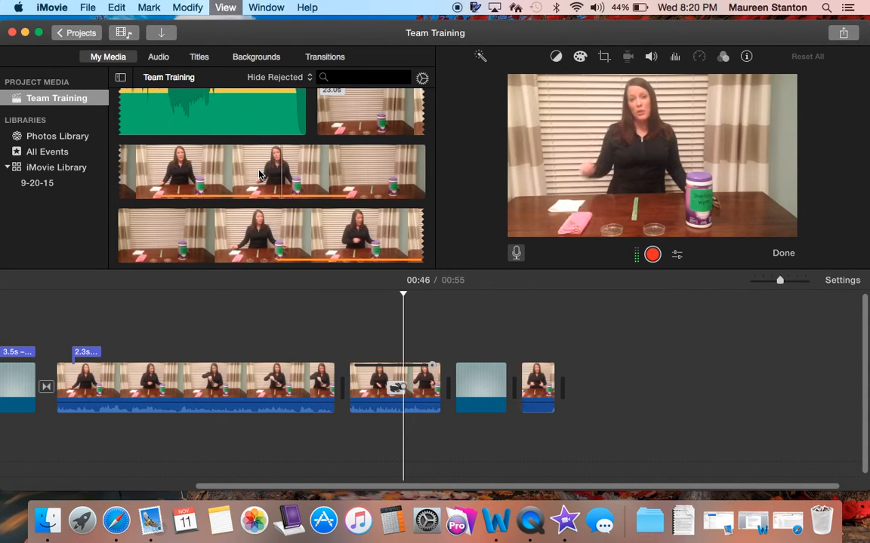
scroll(284, 191, down, 5)
scroll(285, 190, up, 10)
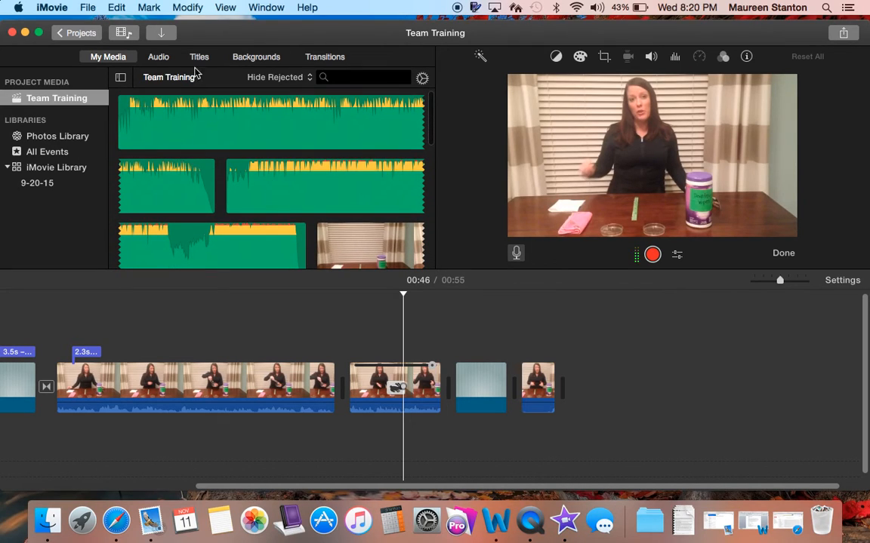
scroll(302, 234, down, 10)
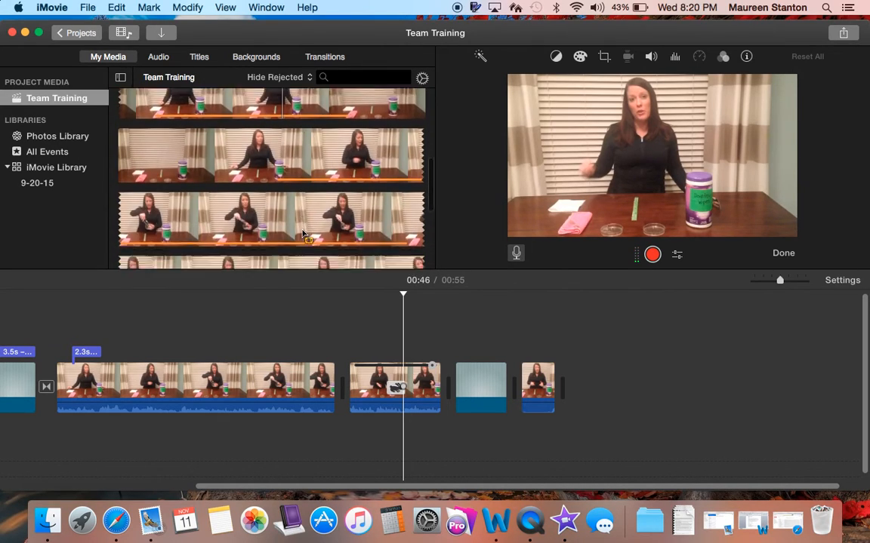
scroll(303, 233, down, 3)
key(space)
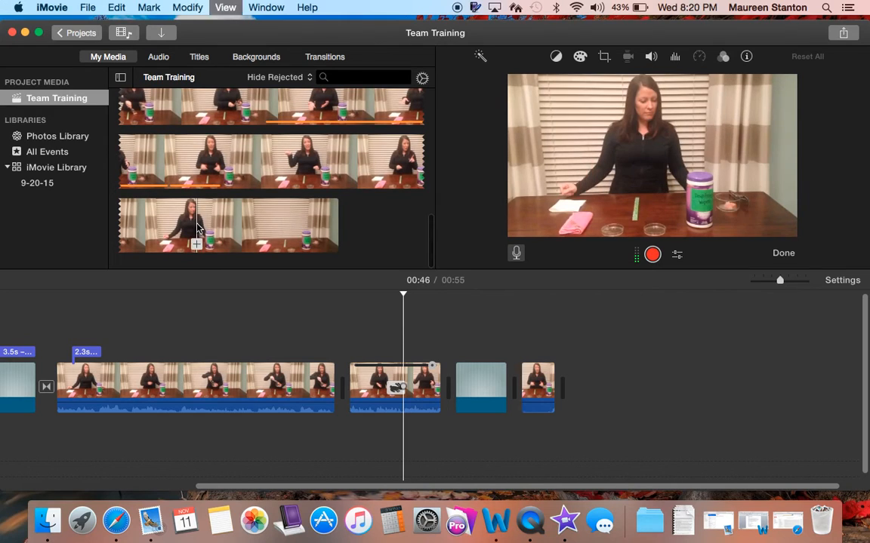
key(space)
- Import the movie file #3 from the Desktop into the project media
click(166, 32)
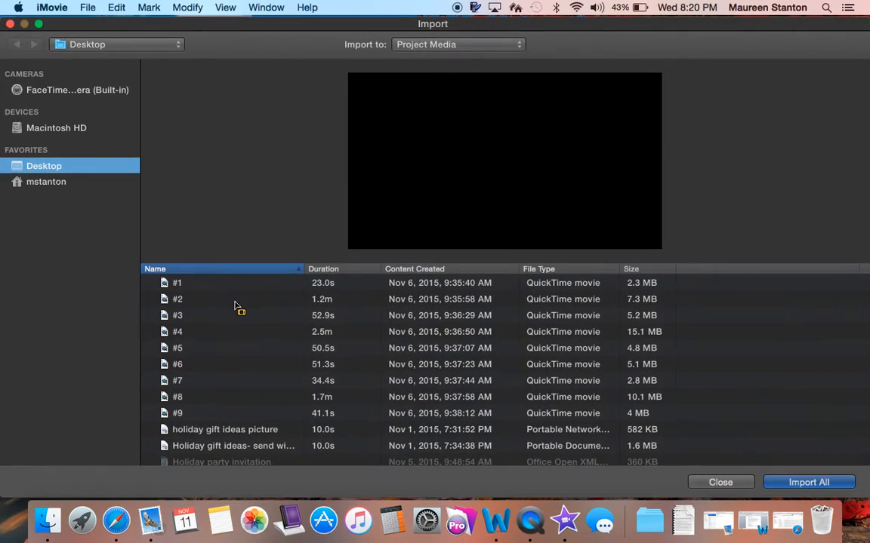
click(182, 315)
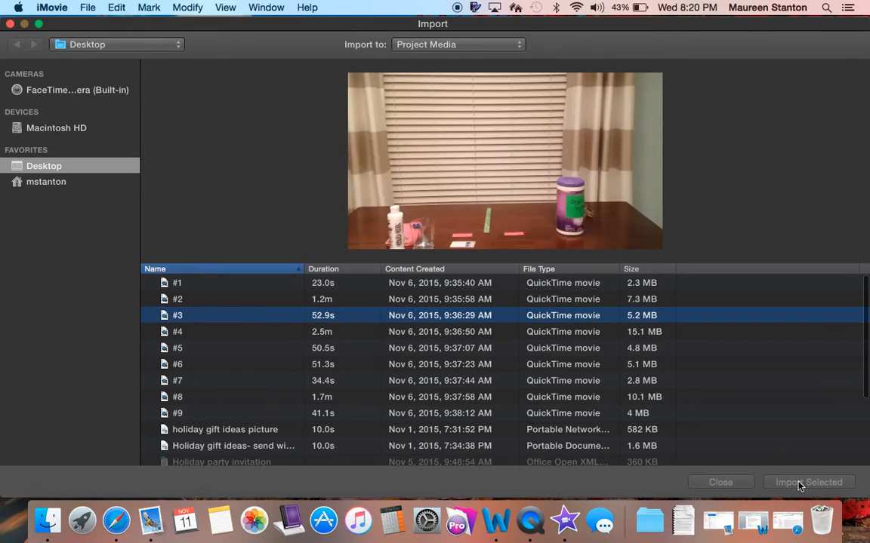
click(800, 483)
- Add the entire newly imported #3 clip to the end of the timeline
scroll(300, 236, up, 2)
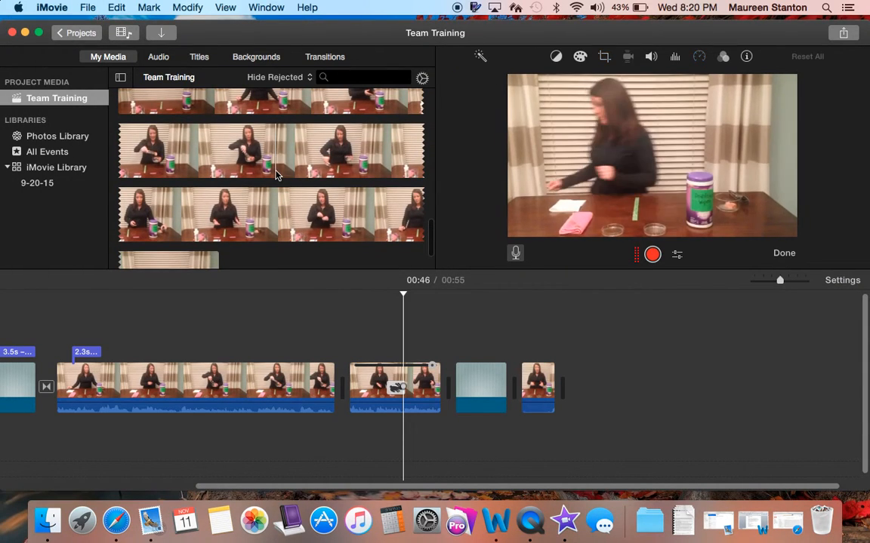
scroll(286, 211, up, 3)
drag(121, 179, 304, 224)
drag(174, 226, 581, 377)
scroll(570, 342, right, 10)
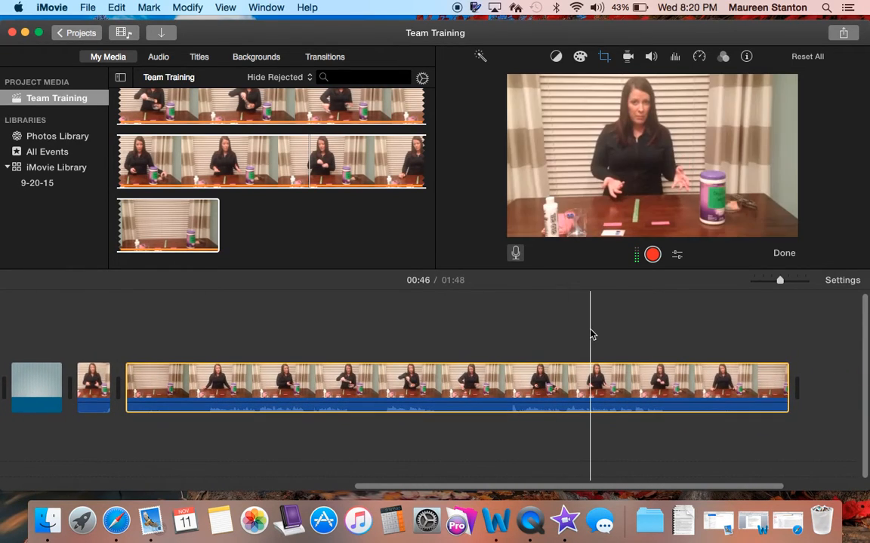
- Check the clip modification commands and pick the end edge of the newly added #3 clip in the timeline
scroll(592, 334, right, 1)
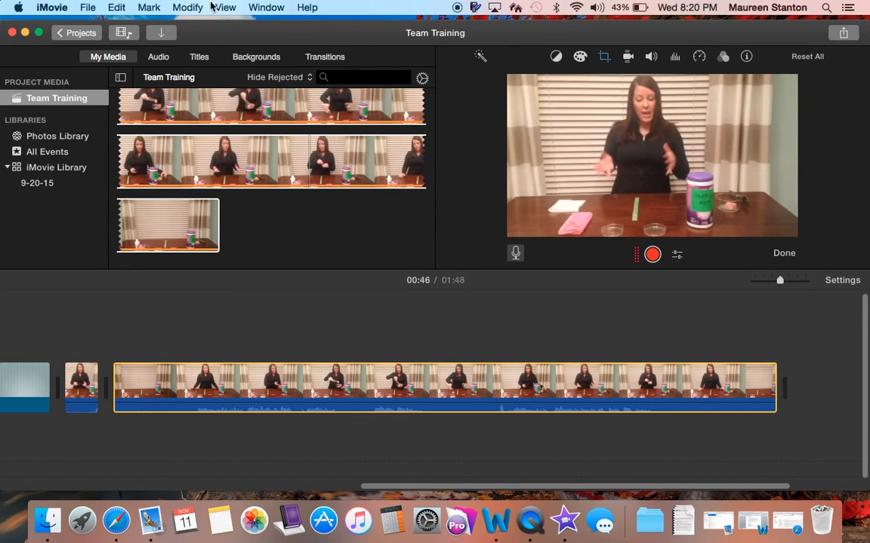
click(187, 7)
click(432, 346)
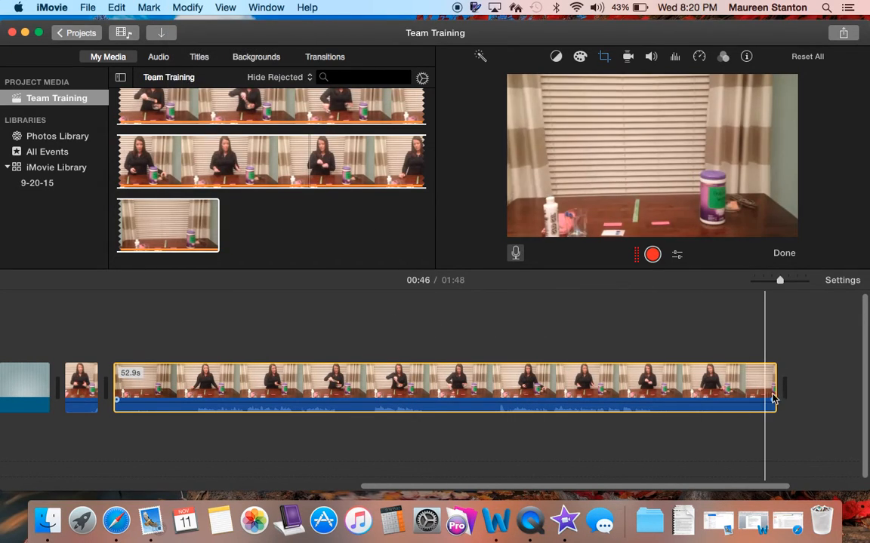
mouse_move(774, 380)
mouse_down()
mouse_move(557, 364)
mouse_move(394, 367)
mouse_move(621, 366)
mouse_move(792, 388)
mouse_move(776, 389)
mouse_up()
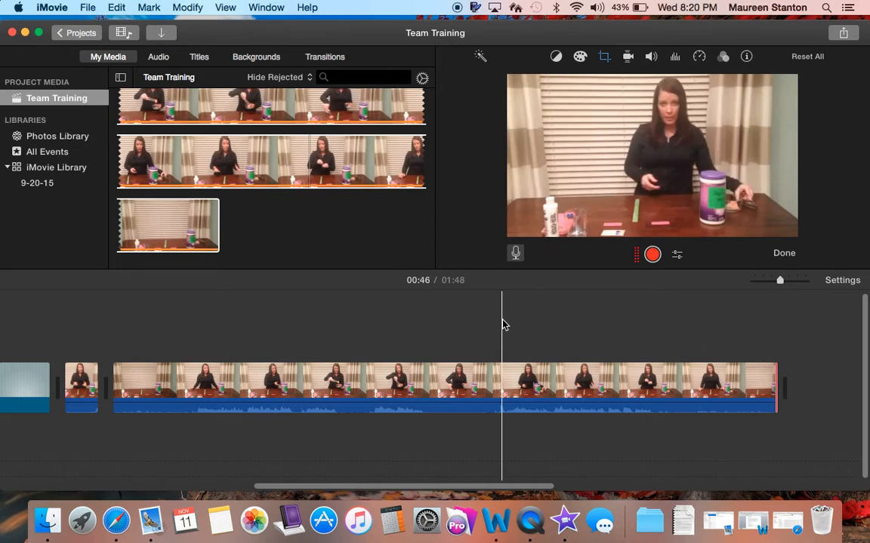
- Look at the iTunes and Sound Effects audio sources and the available title styles
click(160, 59)
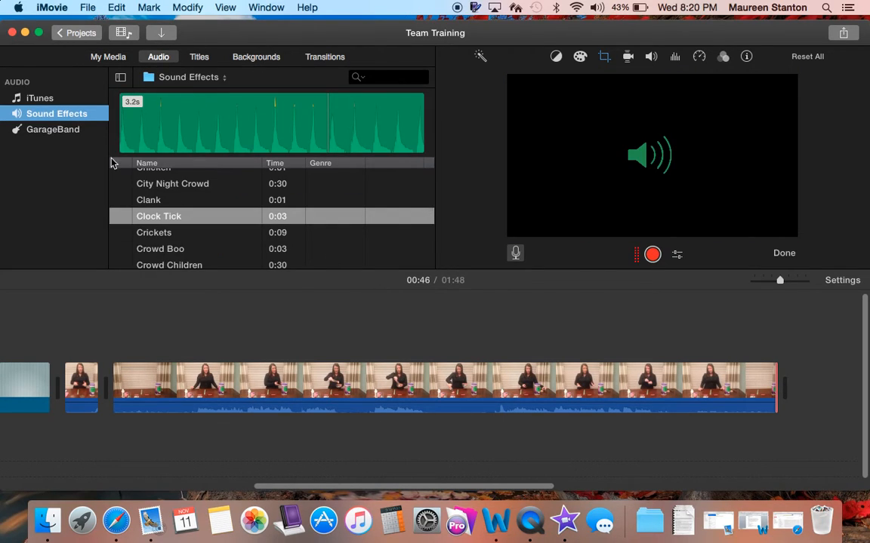
click(72, 99)
click(75, 118)
click(199, 58)
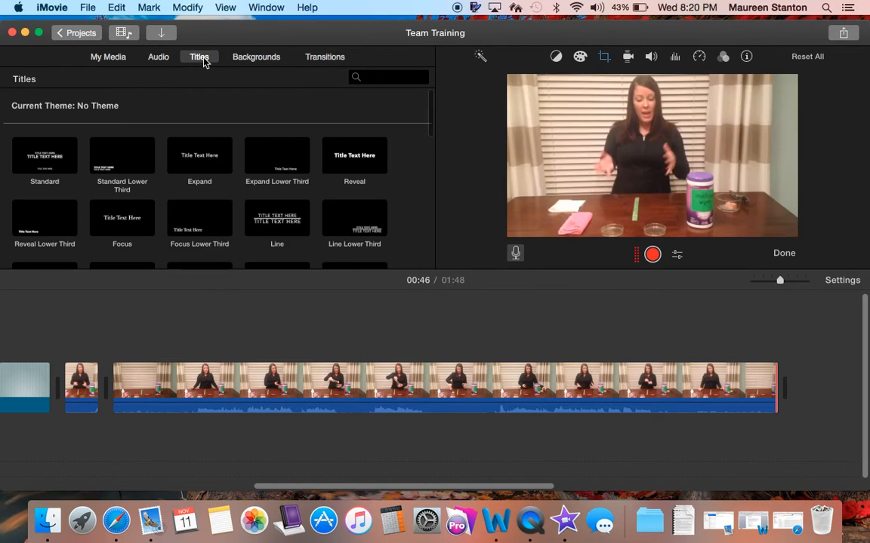
- Place the Black background after the last clip at the end of the timeline
click(256, 59)
scroll(243, 219, down, 4)
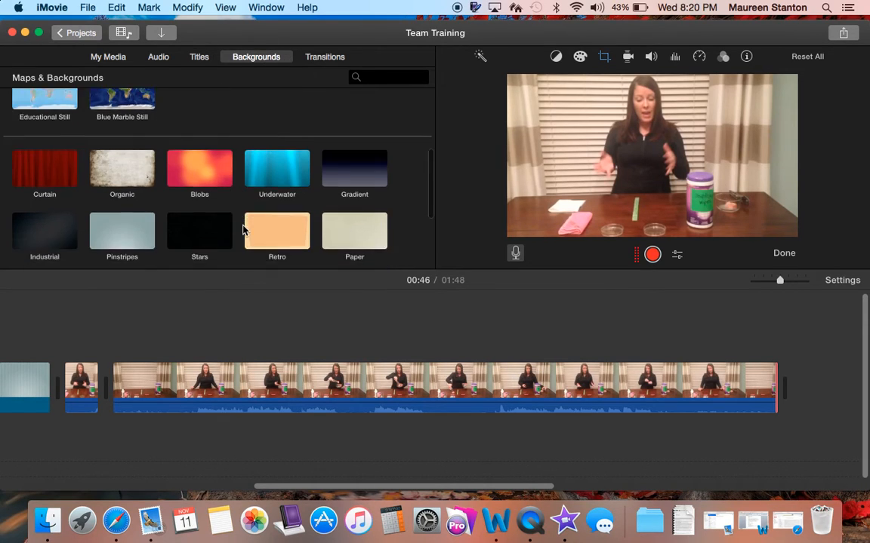
scroll(245, 229, up, 1)
drag(213, 223, 791, 382)
scroll(775, 343, right, 3)
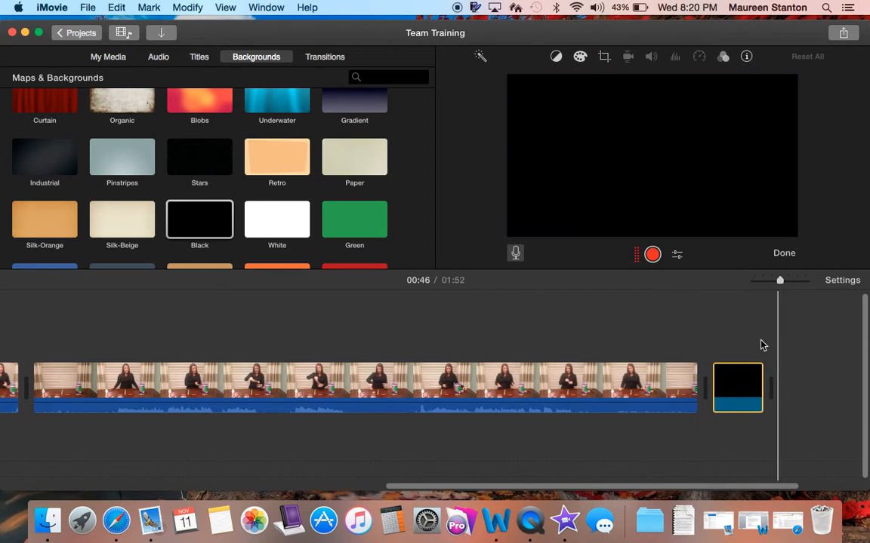
- Browse the title styles and place an Upper title over the black background clip
click(734, 382)
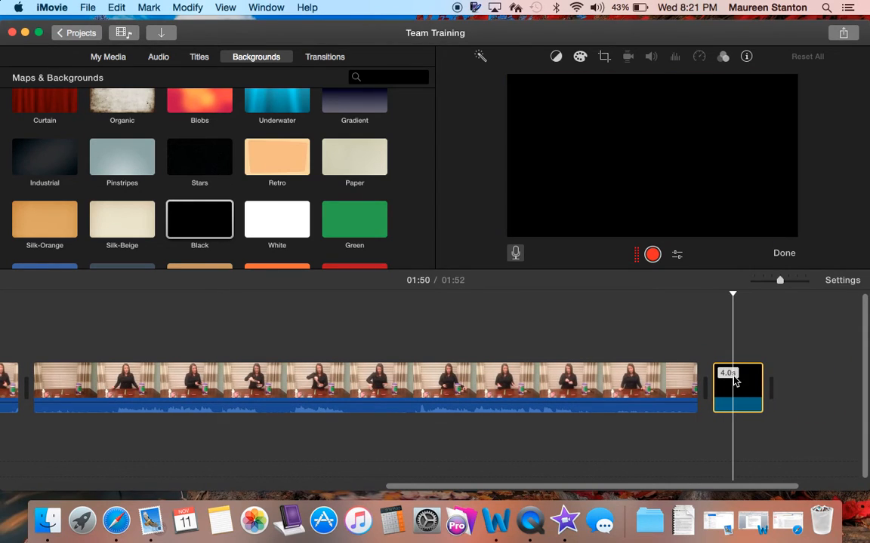
click(199, 56)
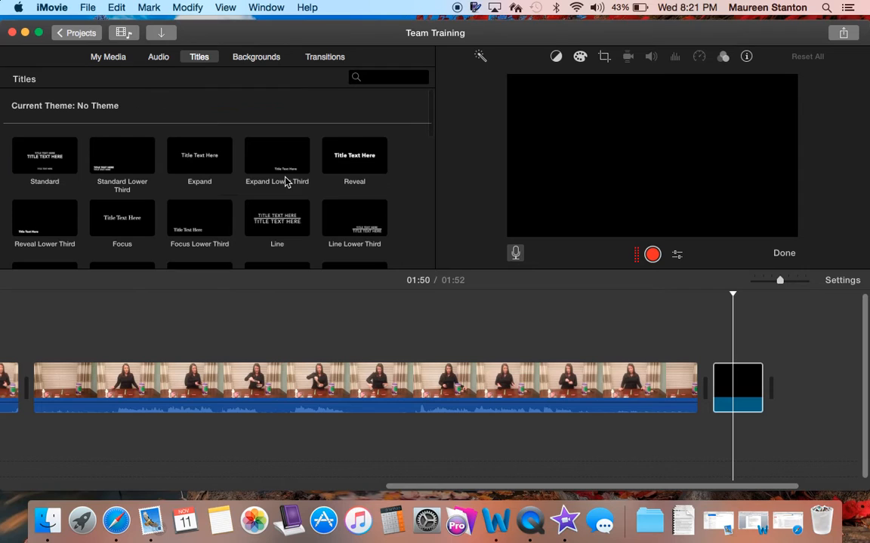
scroll(209, 197, down, 10)
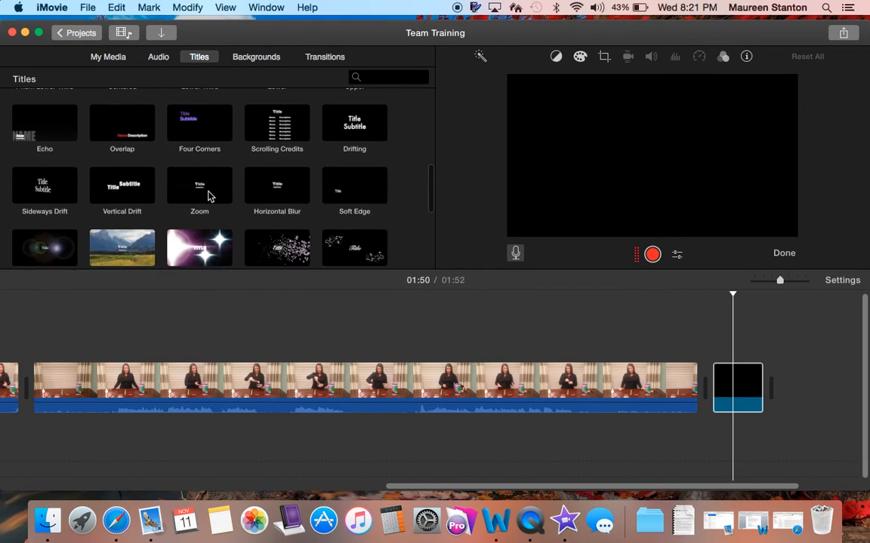
scroll(209, 196, up, 2)
scroll(228, 194, down, 5)
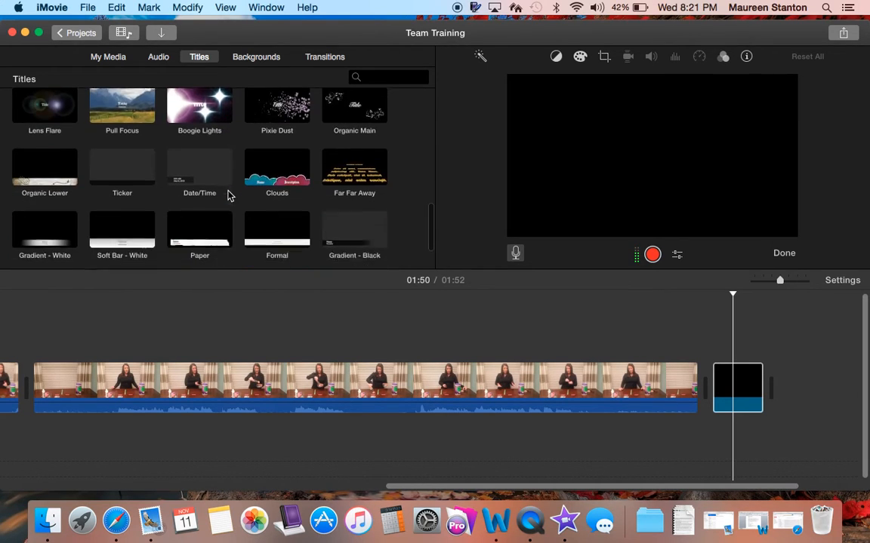
scroll(228, 194, up, 2)
scroll(229, 196, up, 3)
scroll(228, 195, up, 4)
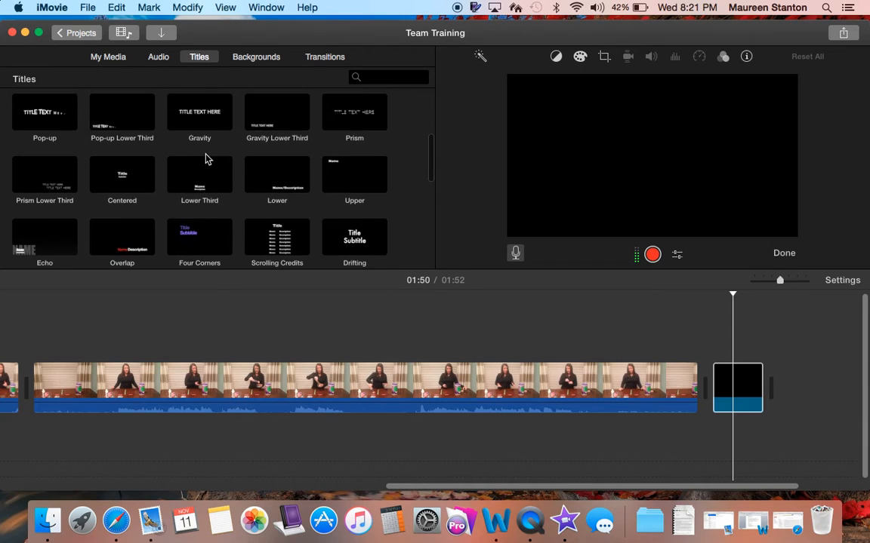
scroll(225, 197, down, 4)
scroll(225, 197, down, 6)
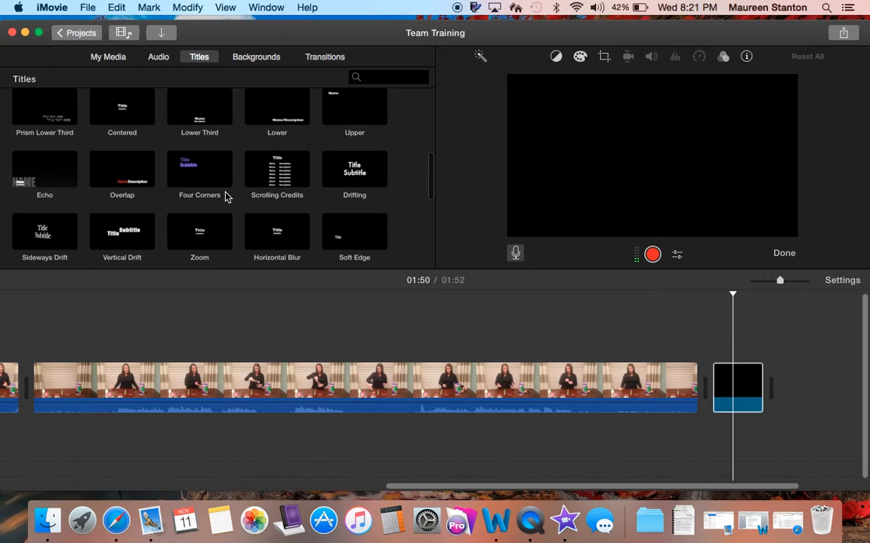
scroll(225, 197, up, 5)
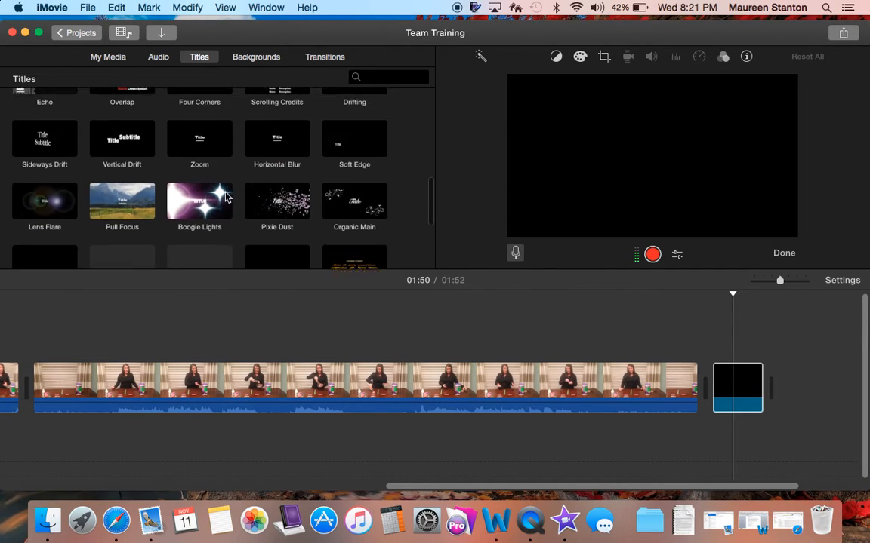
scroll(203, 161, up, 3)
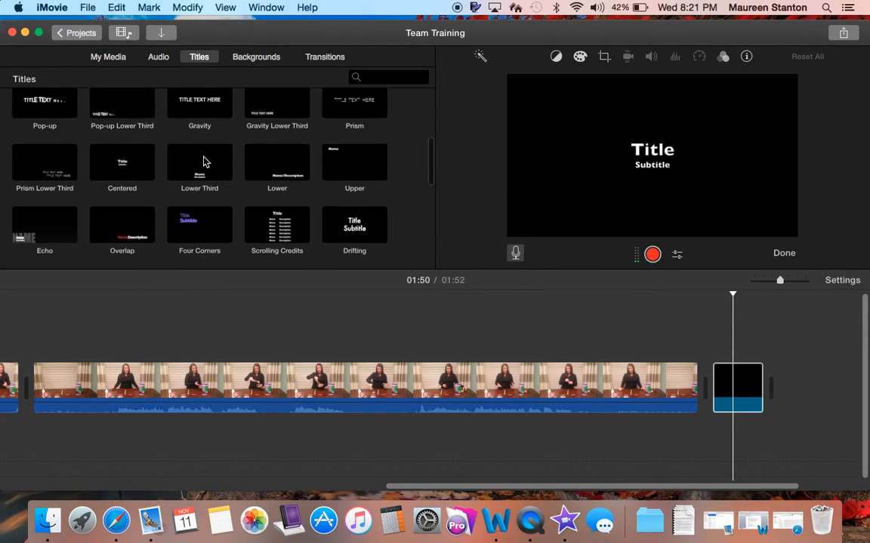
drag(355, 217, 718, 352)
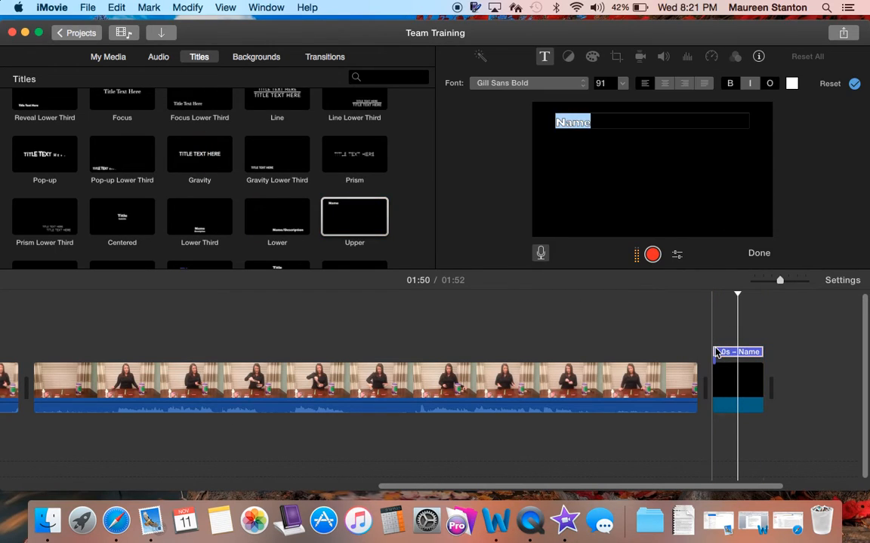
- Centre the title text and replace its placeholder with the full website address
click(666, 85)
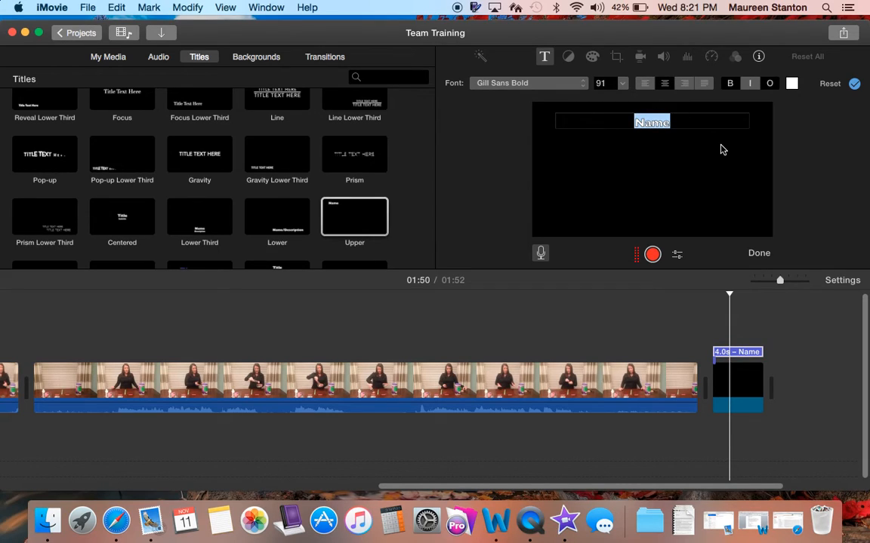
text(www.maureenstanton.n)
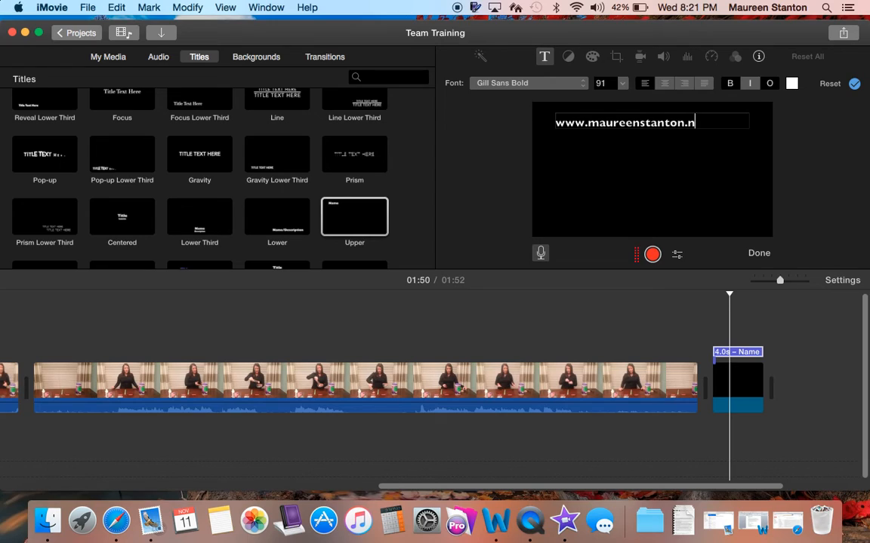
text(orwex.biz)
- Change the whole website title to a narrower all-capitals font, centre it and apply the title edits
drag(559, 137, 555, 118)
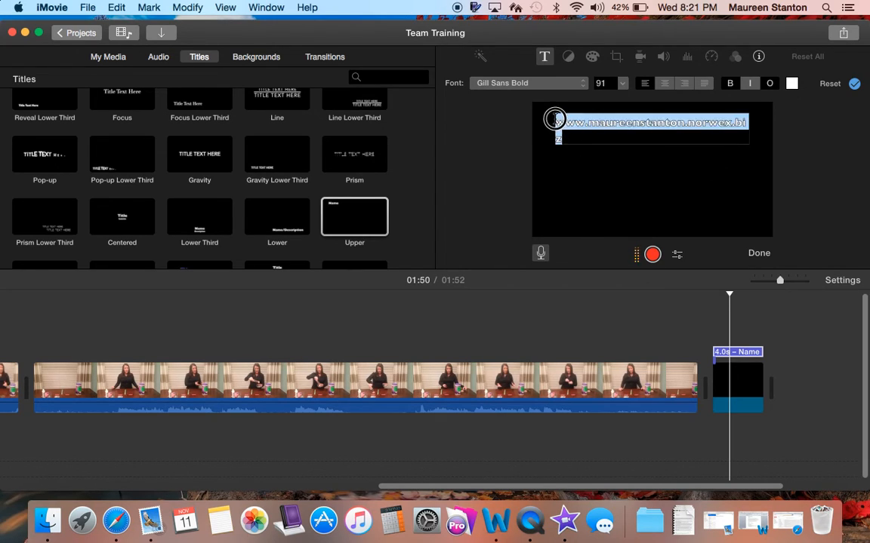
click(584, 84)
click(554, 103)
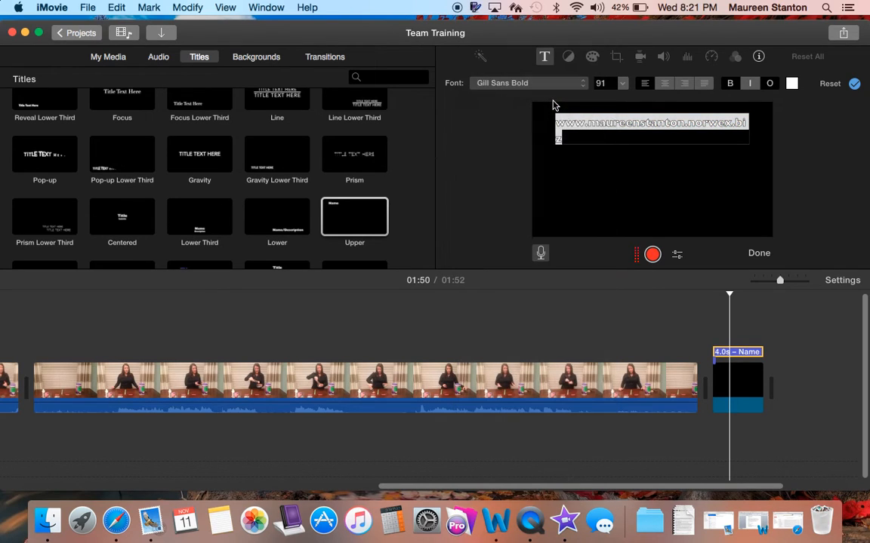
click(662, 85)
click(717, 156)
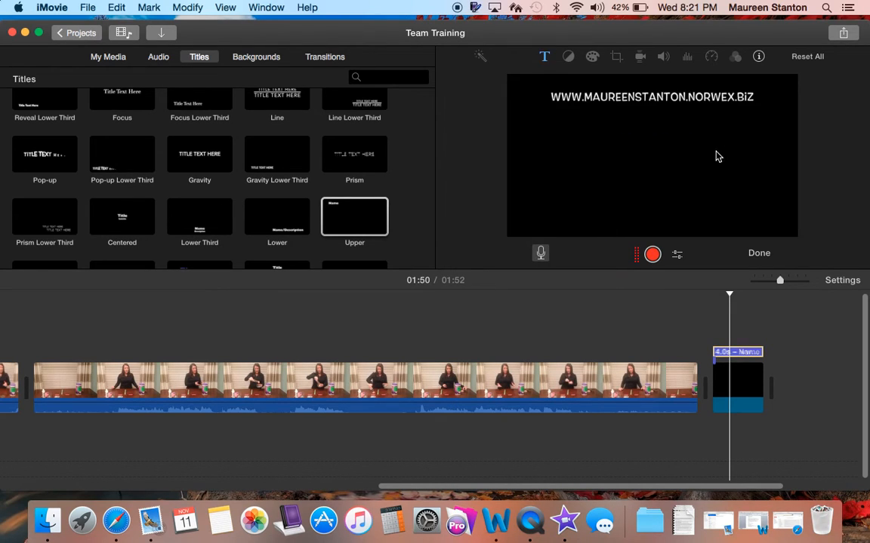
- Play the closing website title from near its start
click(708, 326)
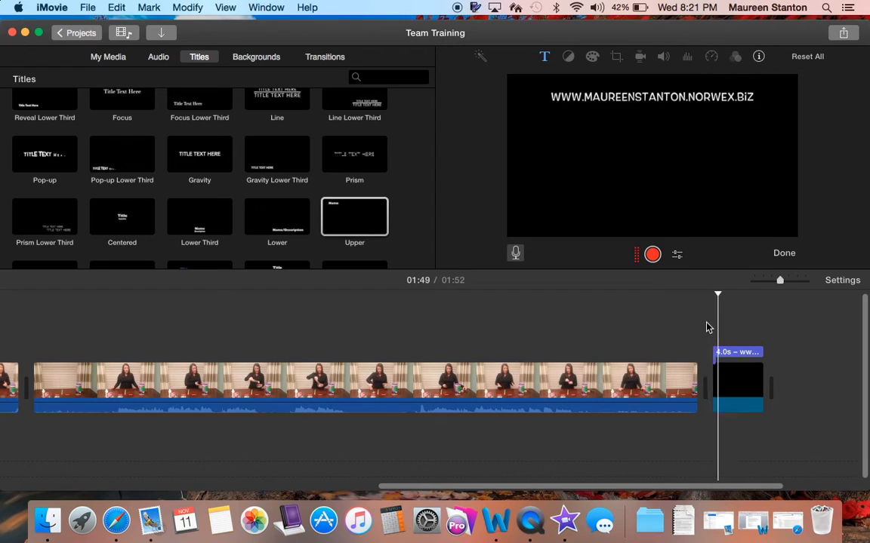
scroll(771, 361, right, 2)
key(space)
- Extend the black background clip at its end to 7.5 seconds
drag(708, 380, 710, 380)
click(717, 382)
click(708, 382)
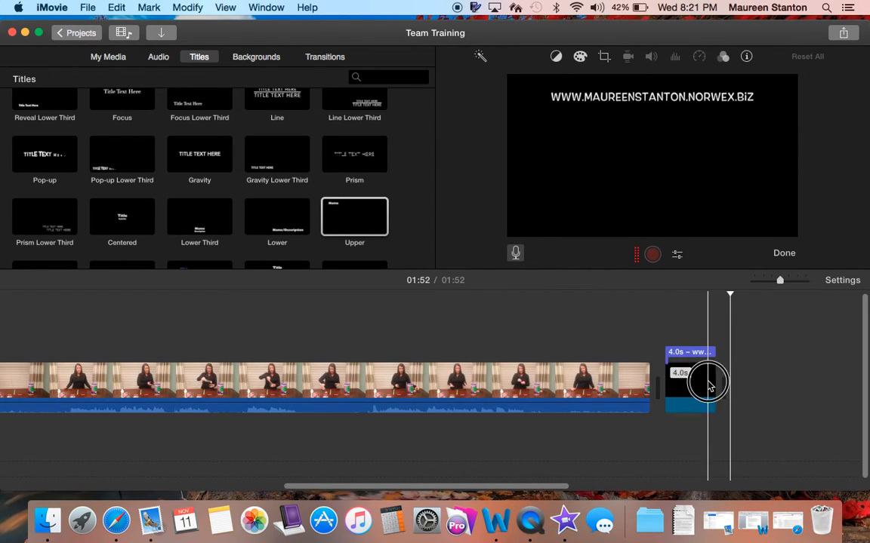
drag(707, 382, 761, 382)
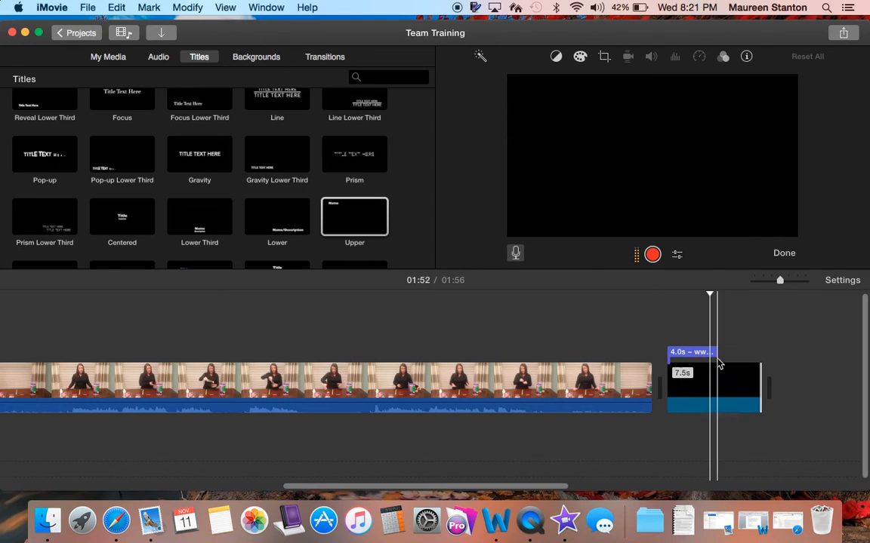
- Extend the website title to 7.5 seconds so it spans the whole black background clip
click(714, 352)
drag(714, 353, 760, 352)
click(654, 325)
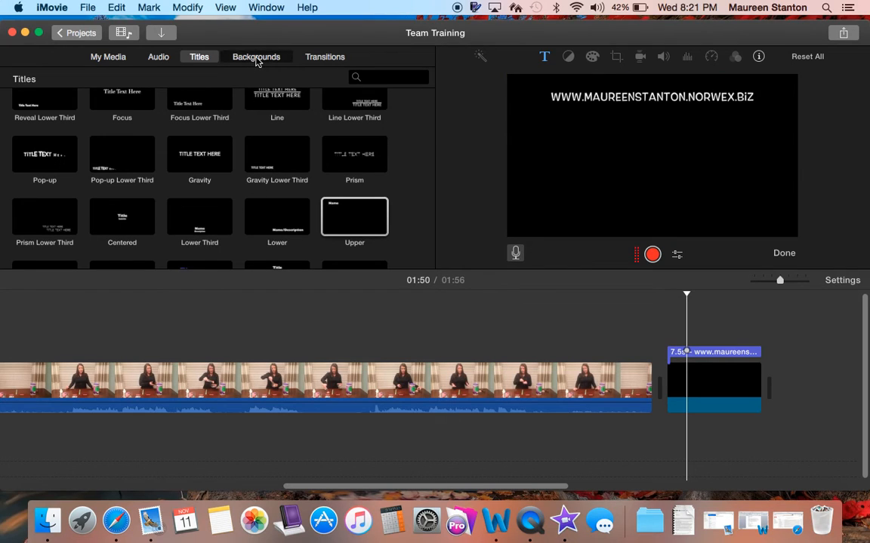
click(324, 63)
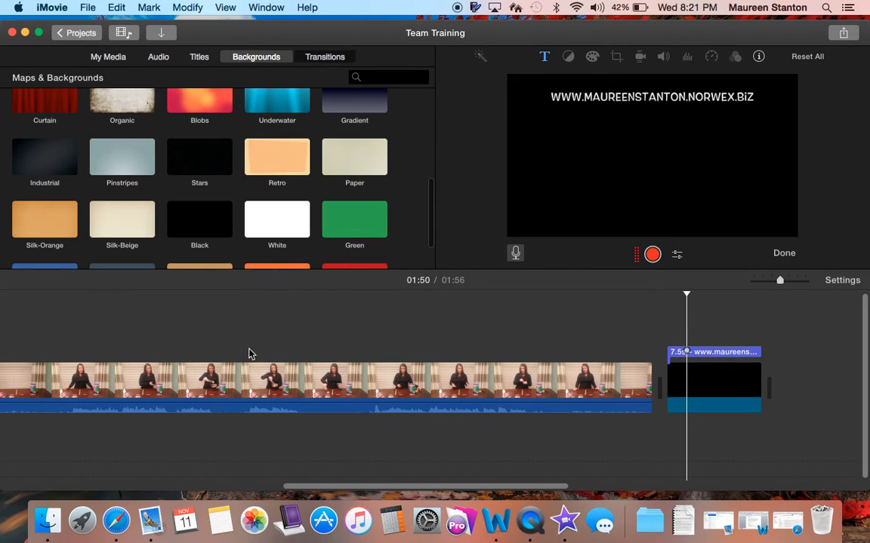
scroll(336, 372, left, 11)
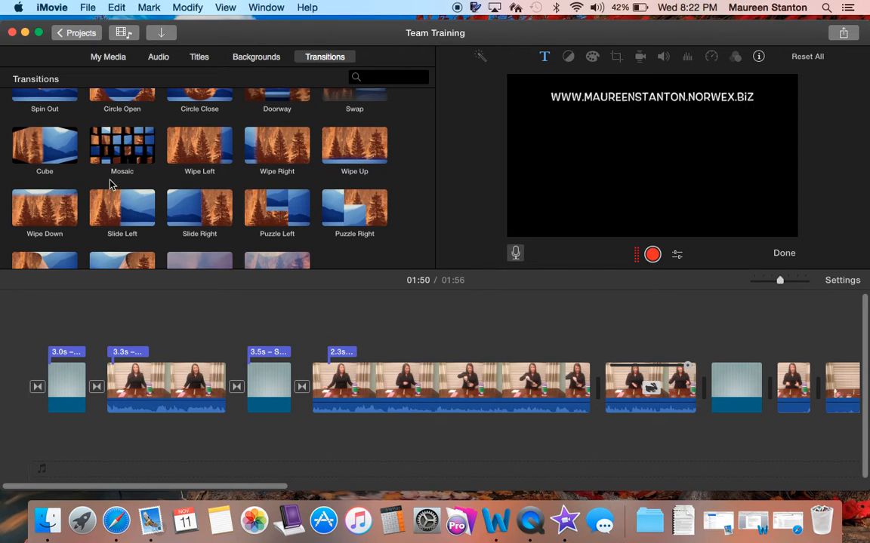
click(188, 7)
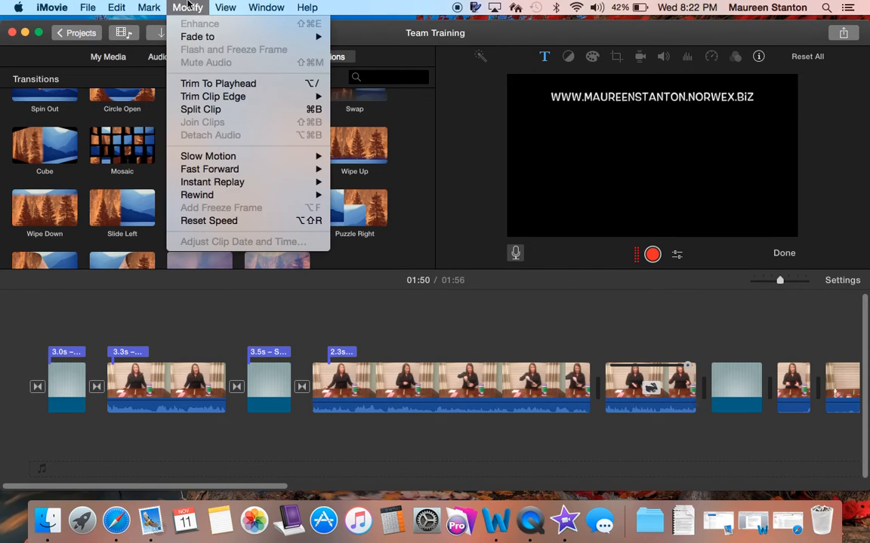
click(317, 268)
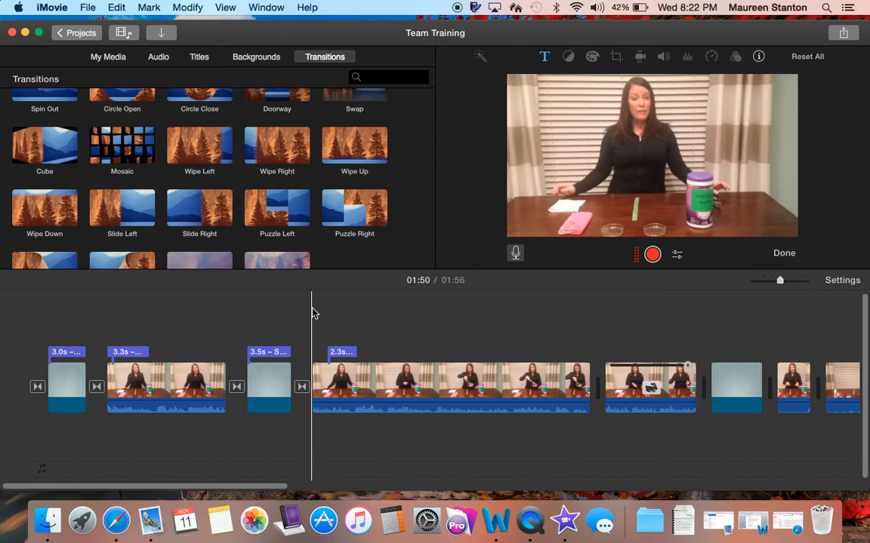
- Export the movie as a video and audio file named "Team Training-Editing with iMovie" to the Desktop
click(844, 35)
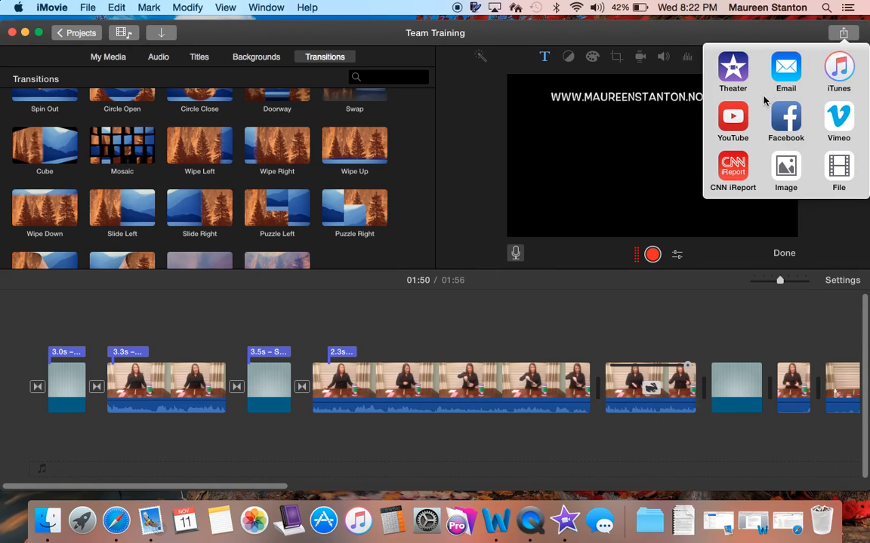
click(838, 172)
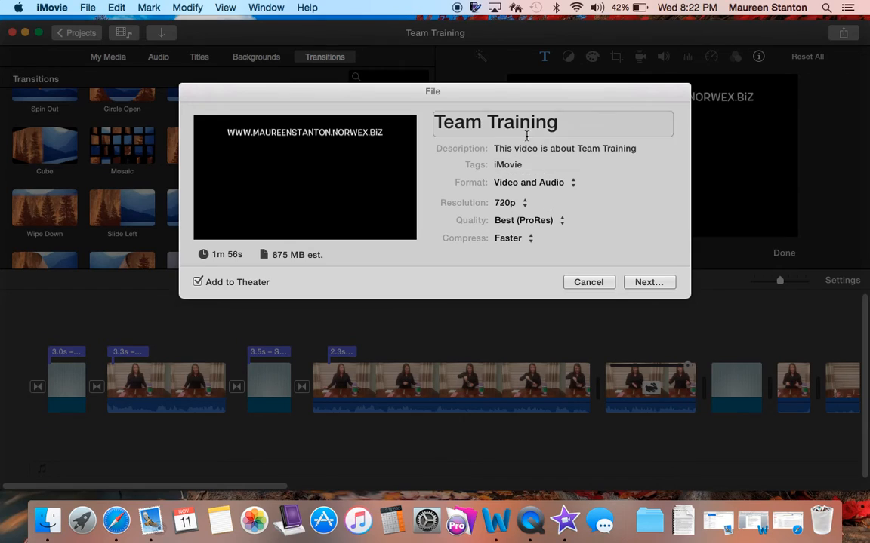
click(623, 276)
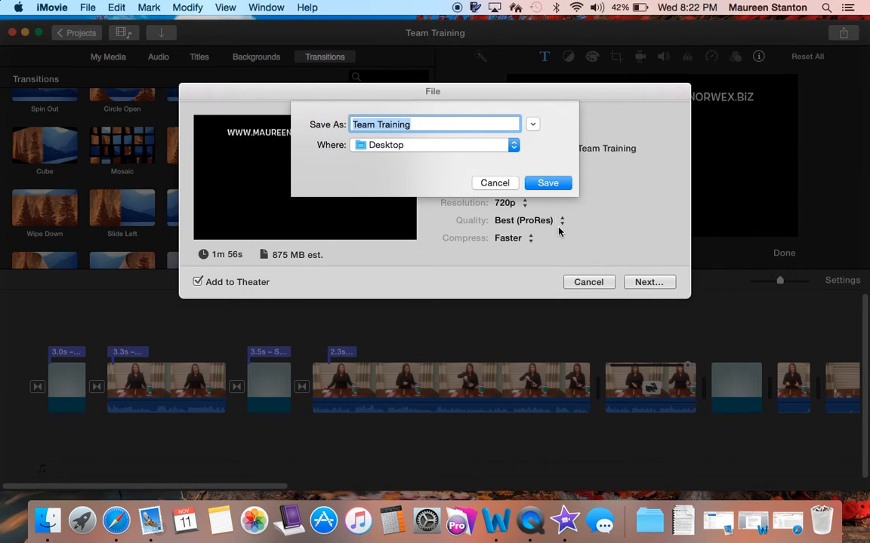
click(494, 183)
click(432, 124)
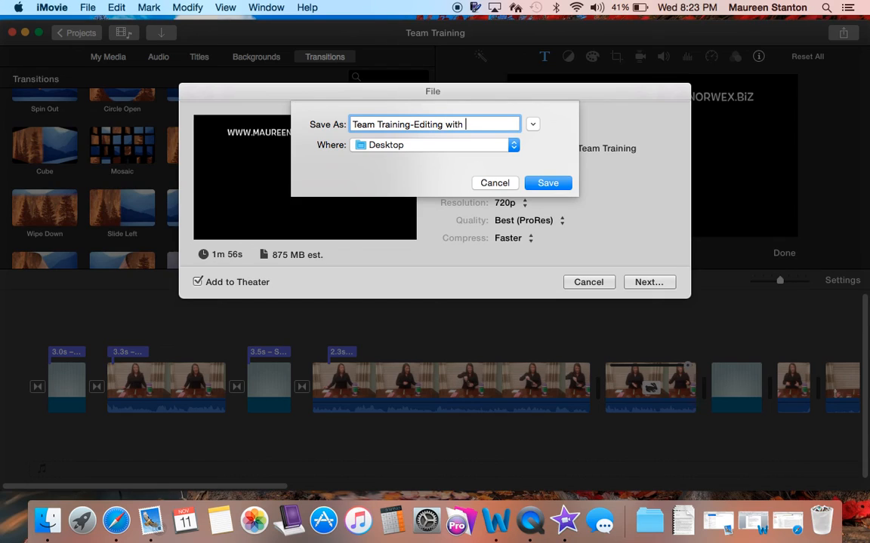
text(-Editing with iMovie)
click(551, 184)
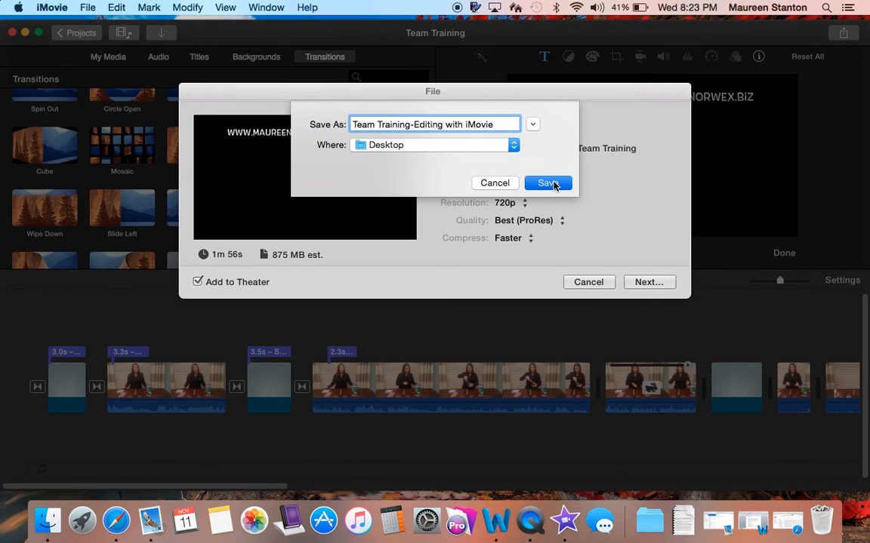